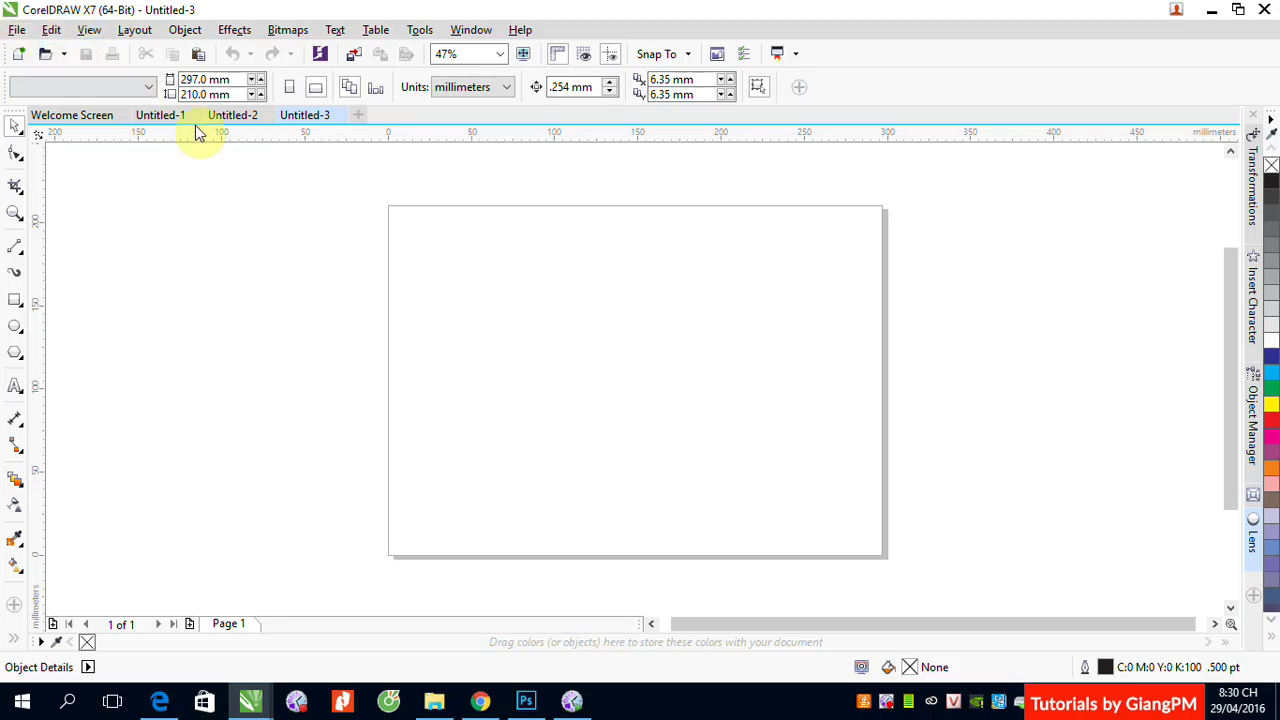
{"action": "left_click", "coordinate": [187, 32]}
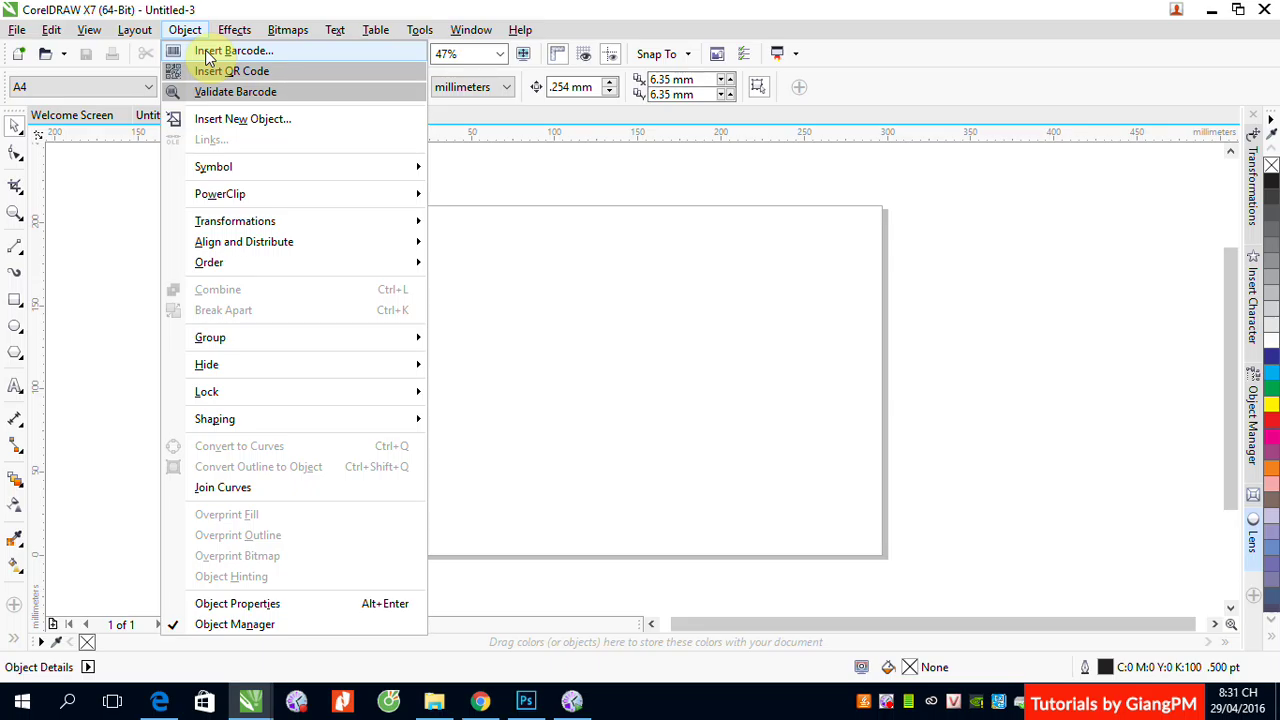
{"action": "left_click", "coordinate": [286, 8]}
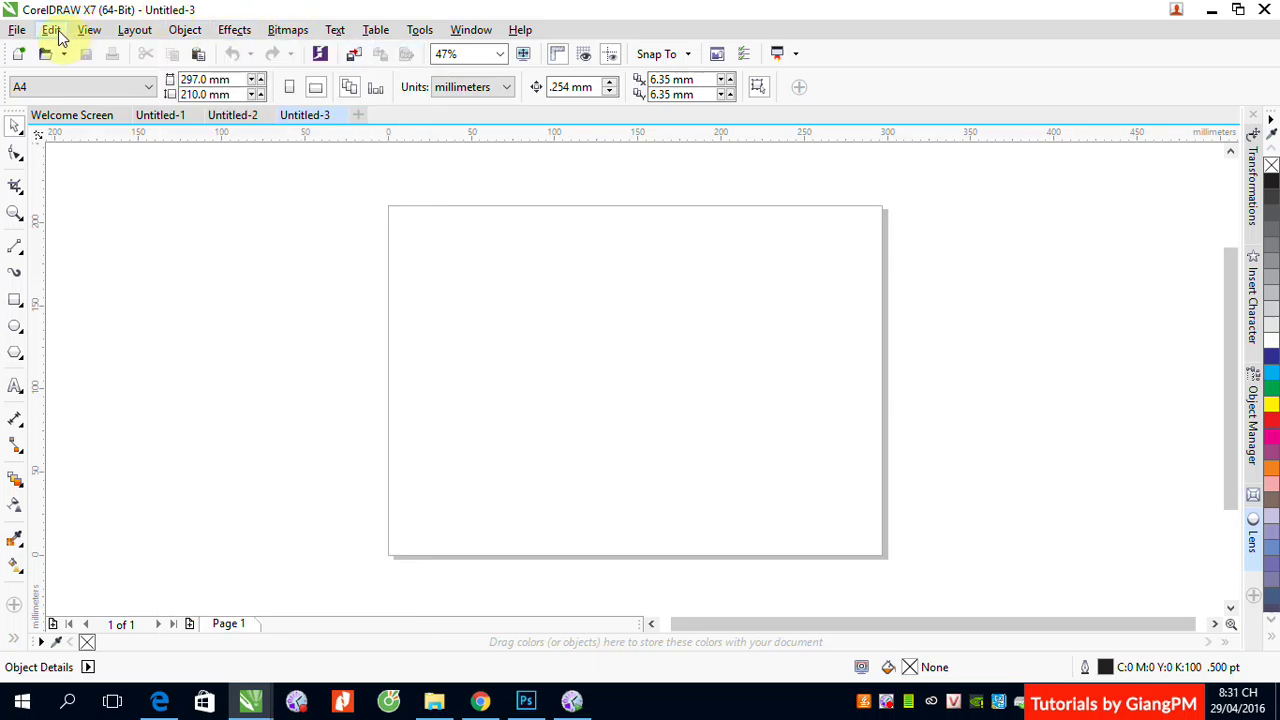
{"action": "left_click", "coordinate": [52, 30]}
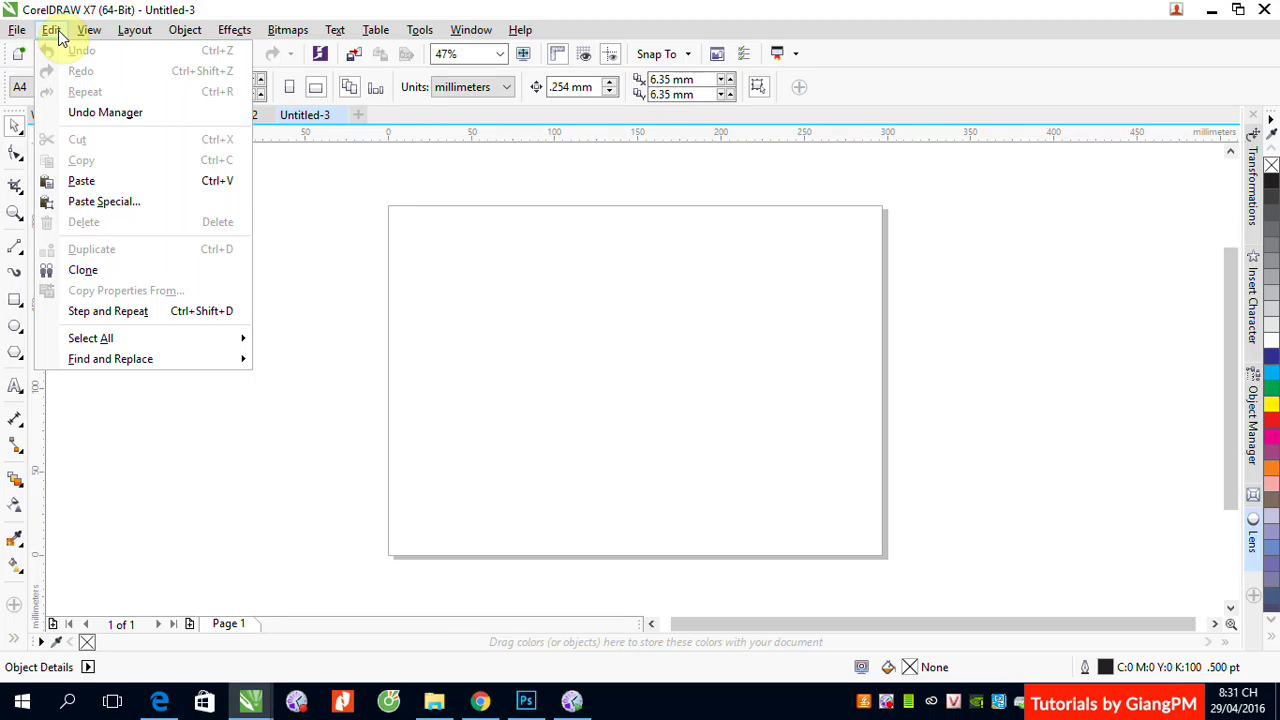
Start inserting a barcode and choose EAN-13 as its industry standard format
{"action": "mouse_move", "coordinate": [195, 32]}
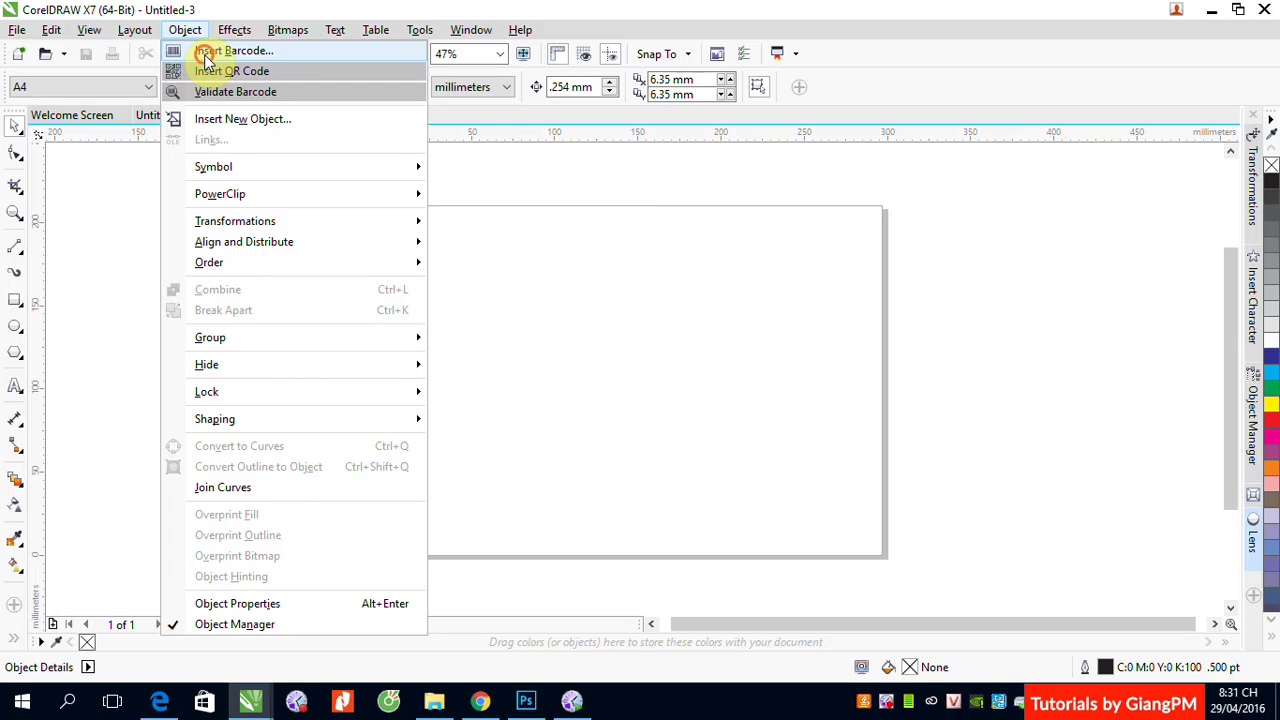
{"action": "left_click", "coordinate": [205, 50]}
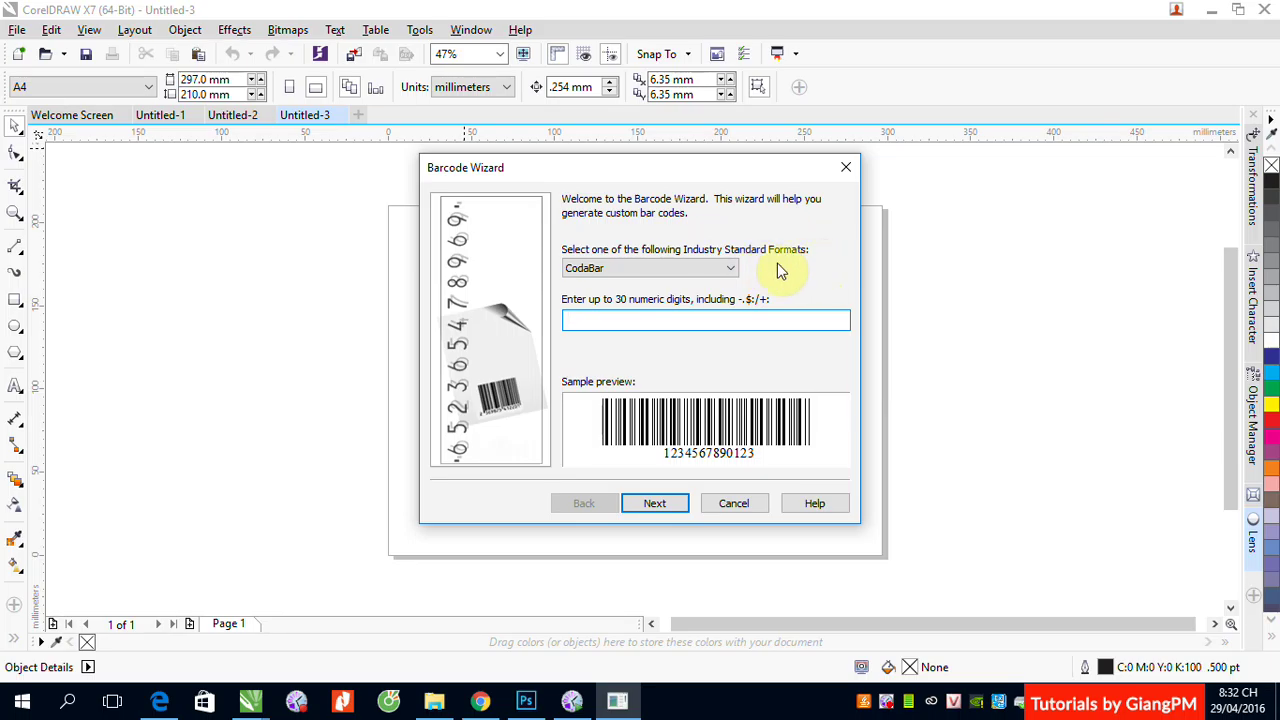
{"action": "left_click", "coordinate": [733, 276]}
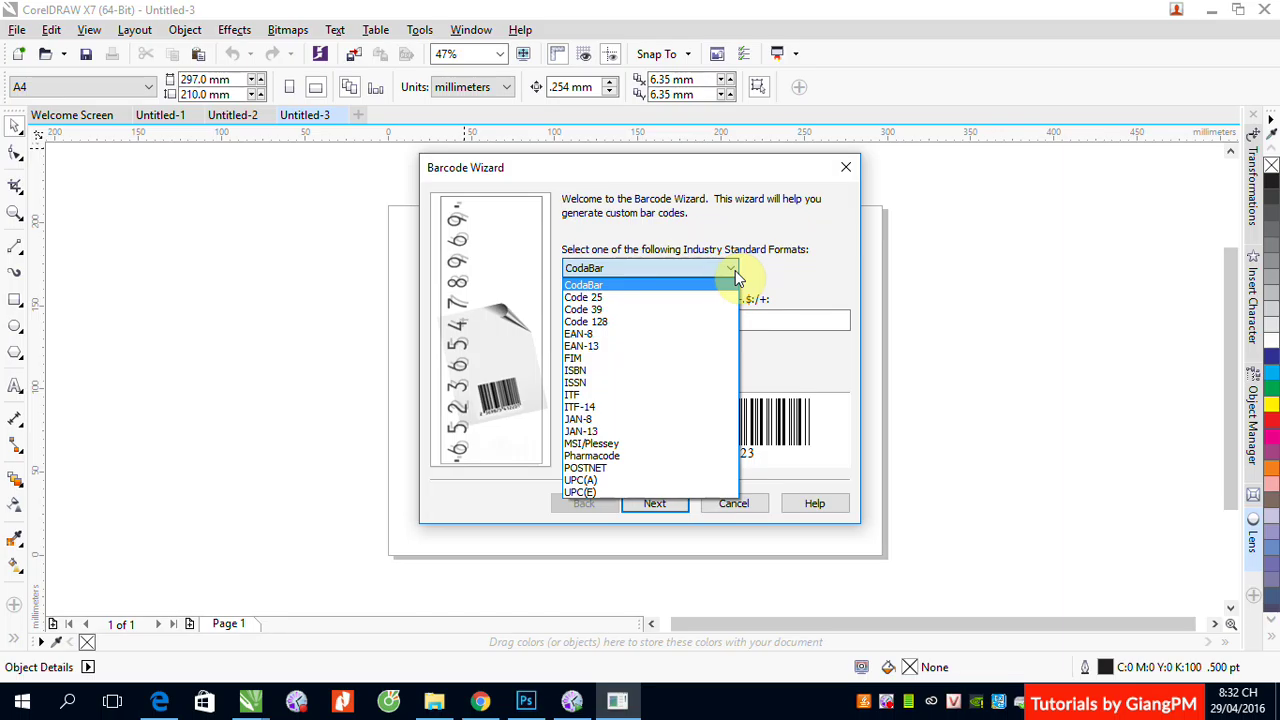
{"action": "left_click", "coordinate": [611, 347]}
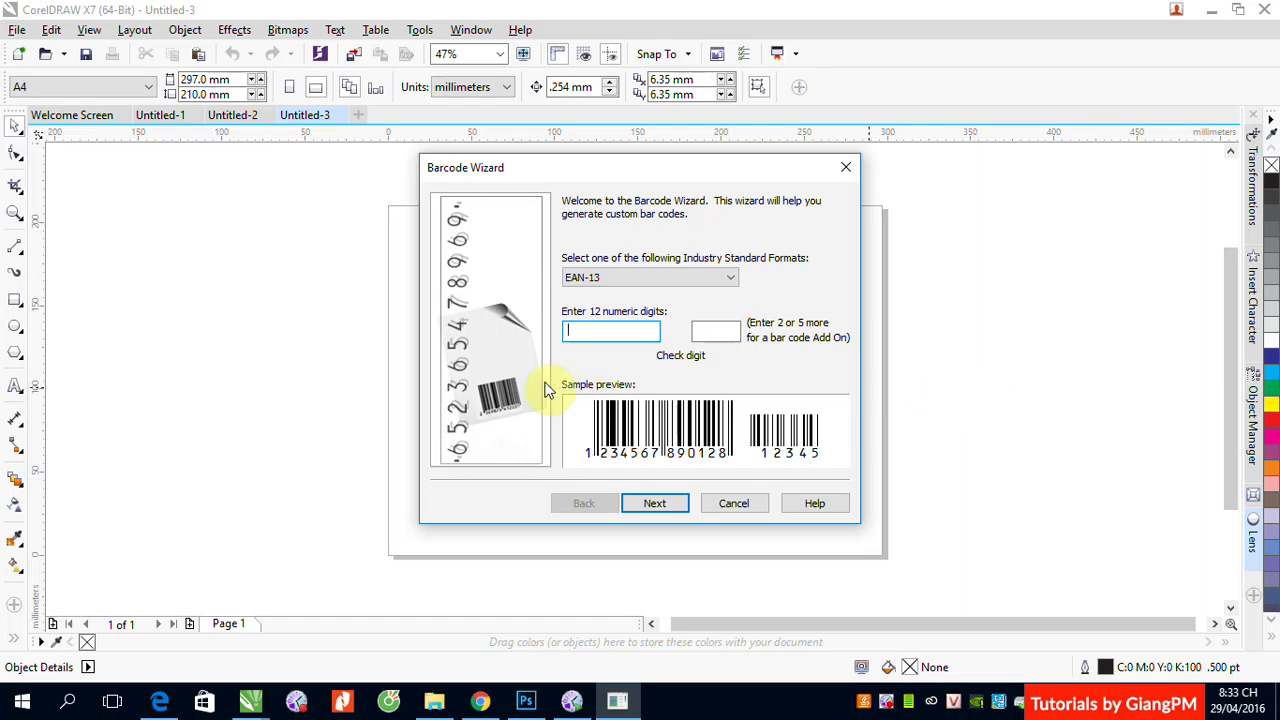
{"action": "left_click", "coordinate": [581, 335]}
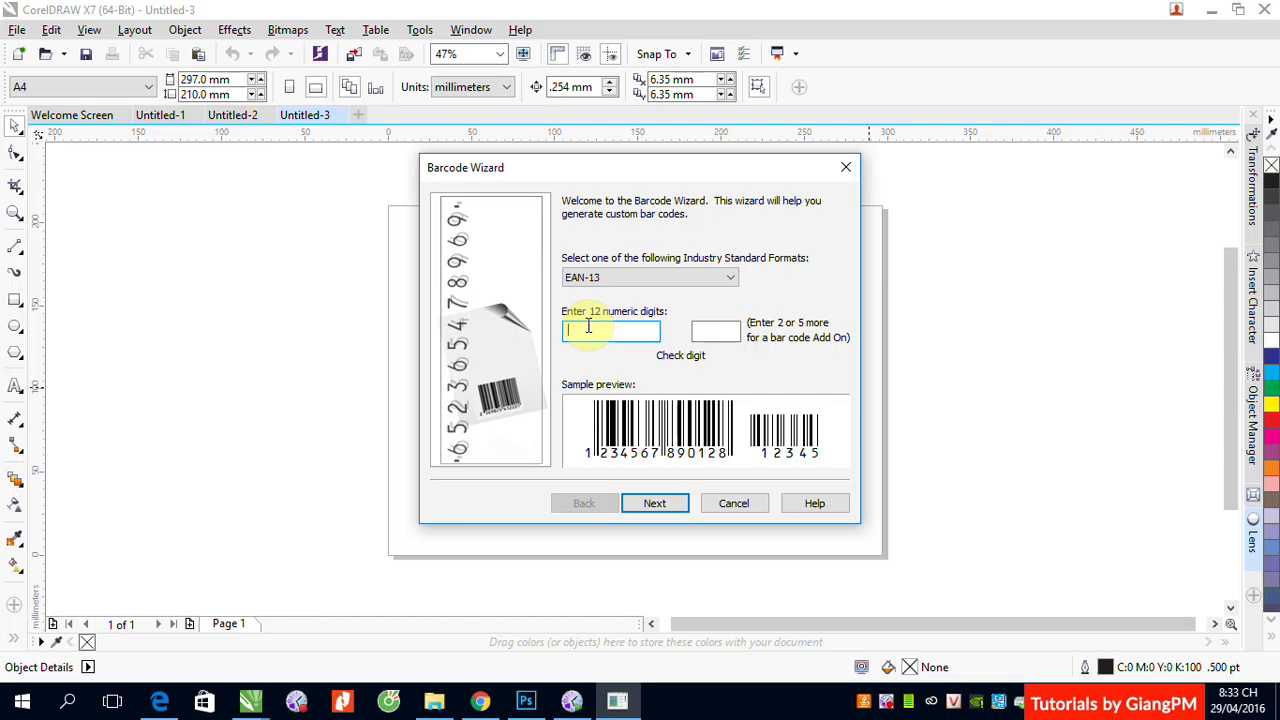
{"action": "type", "text": "89"}
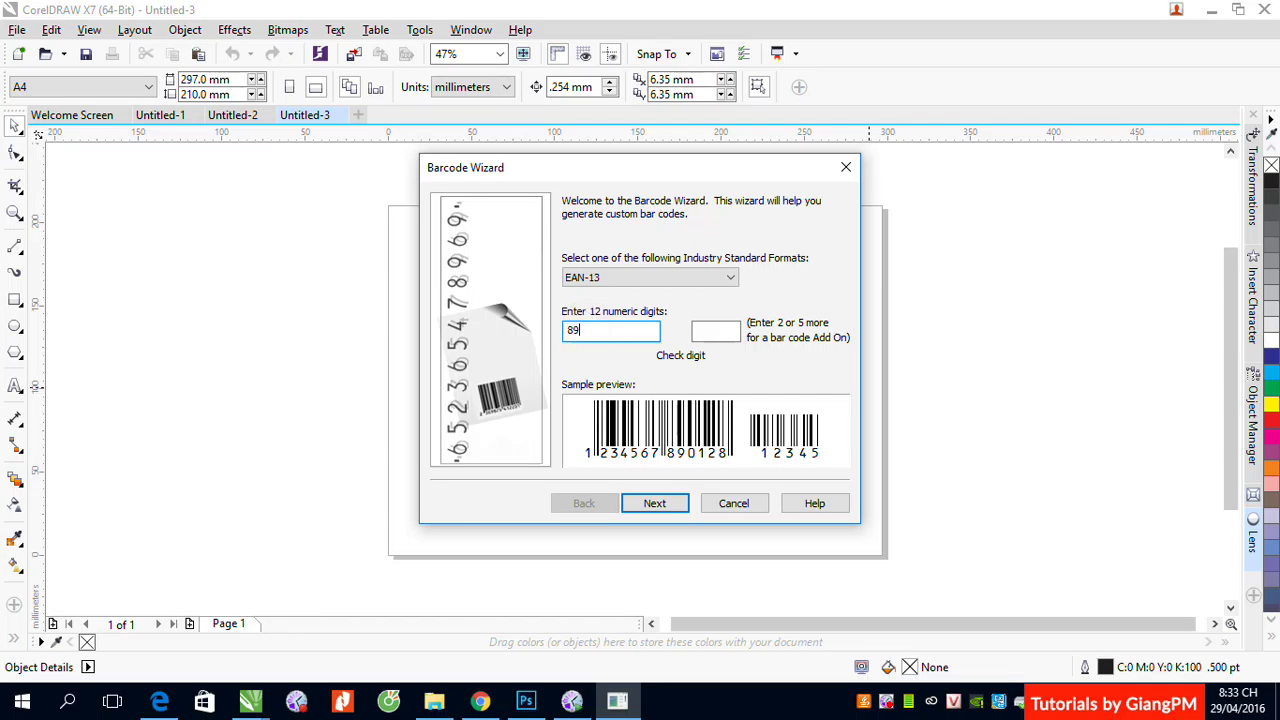
{"action": "type", "text": "3600905083"}
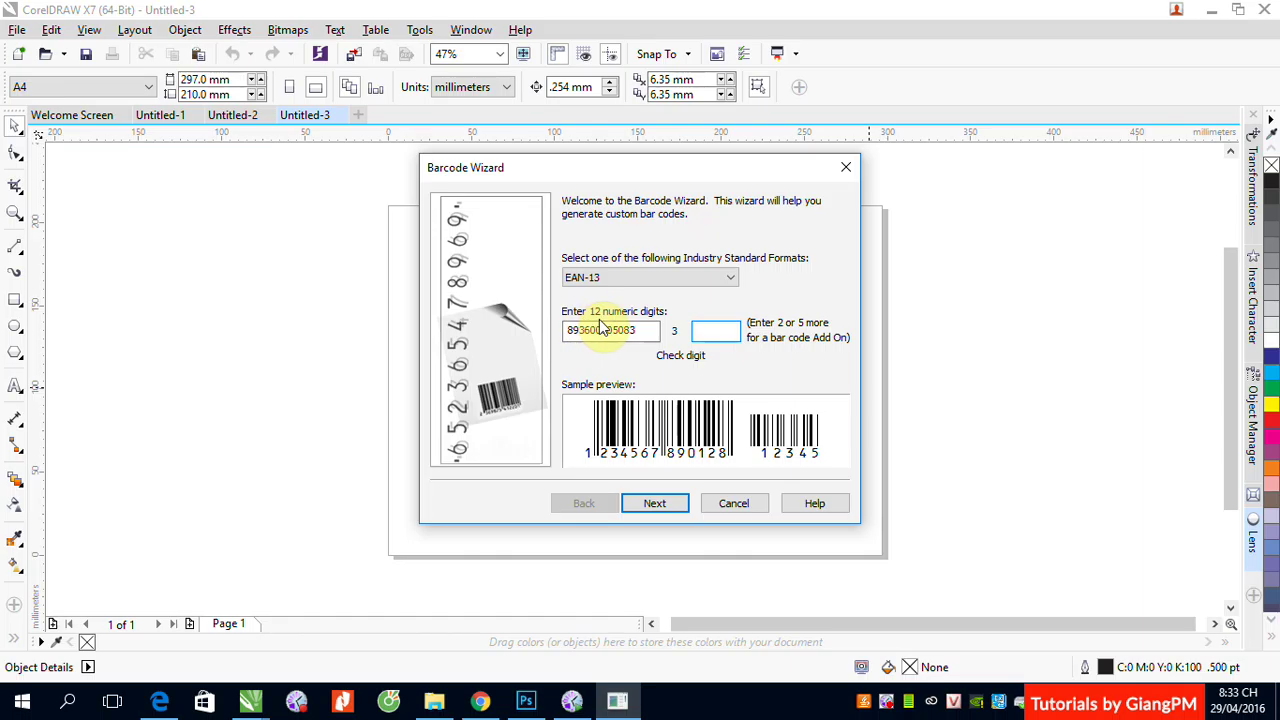
{"action": "left_click", "coordinate": [639, 332]}
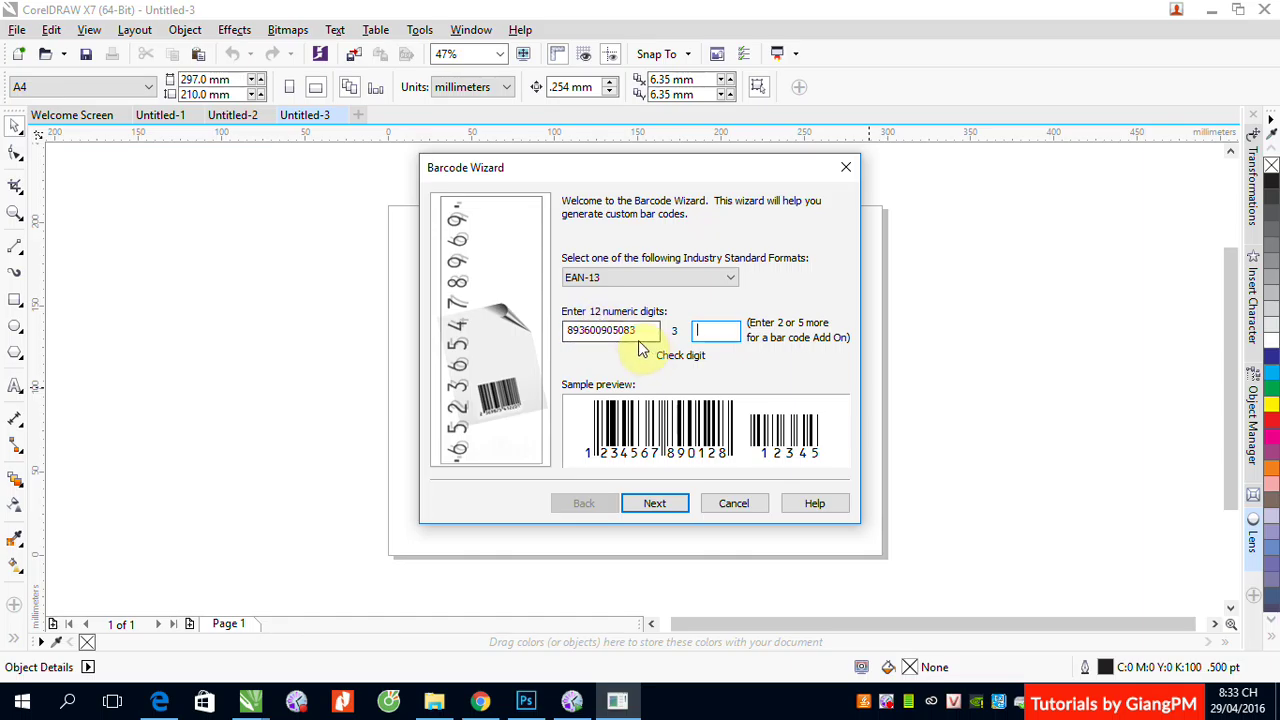
{"action": "left_click", "coordinate": [708, 333]}
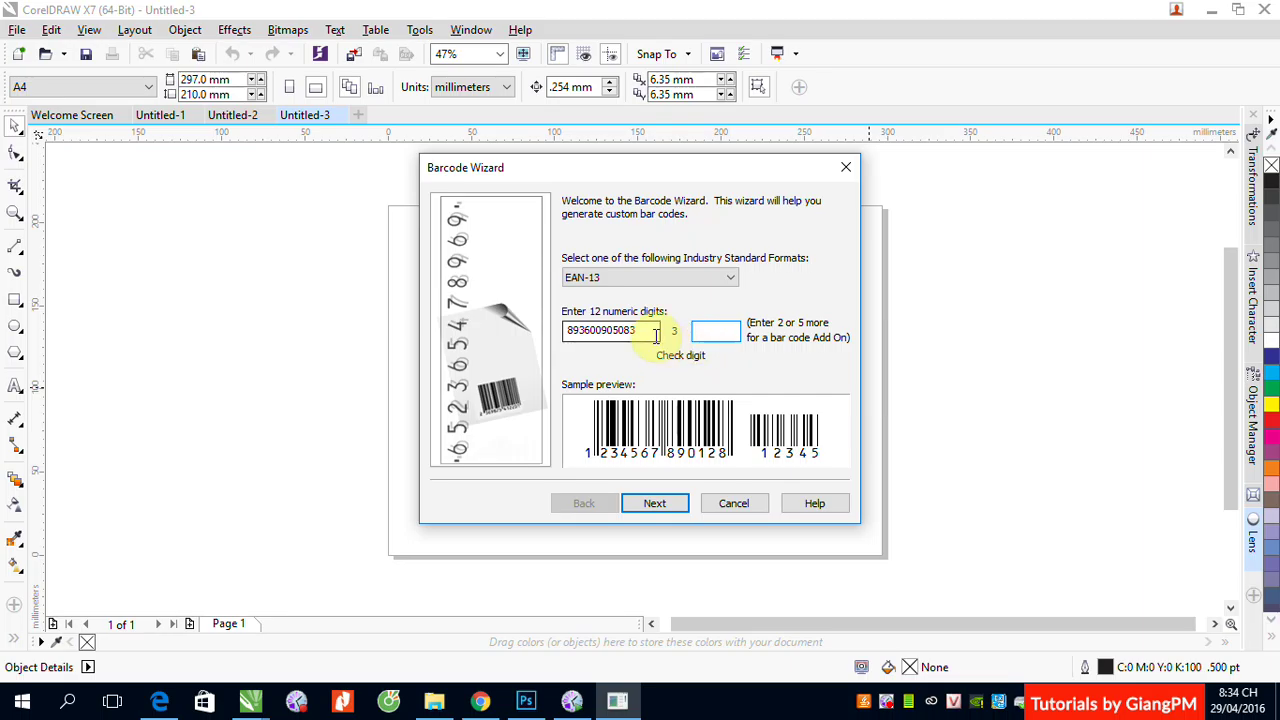
{"action": "left_click_drag", "start_coordinate": [651, 334], "coordinate": [563, 333]}
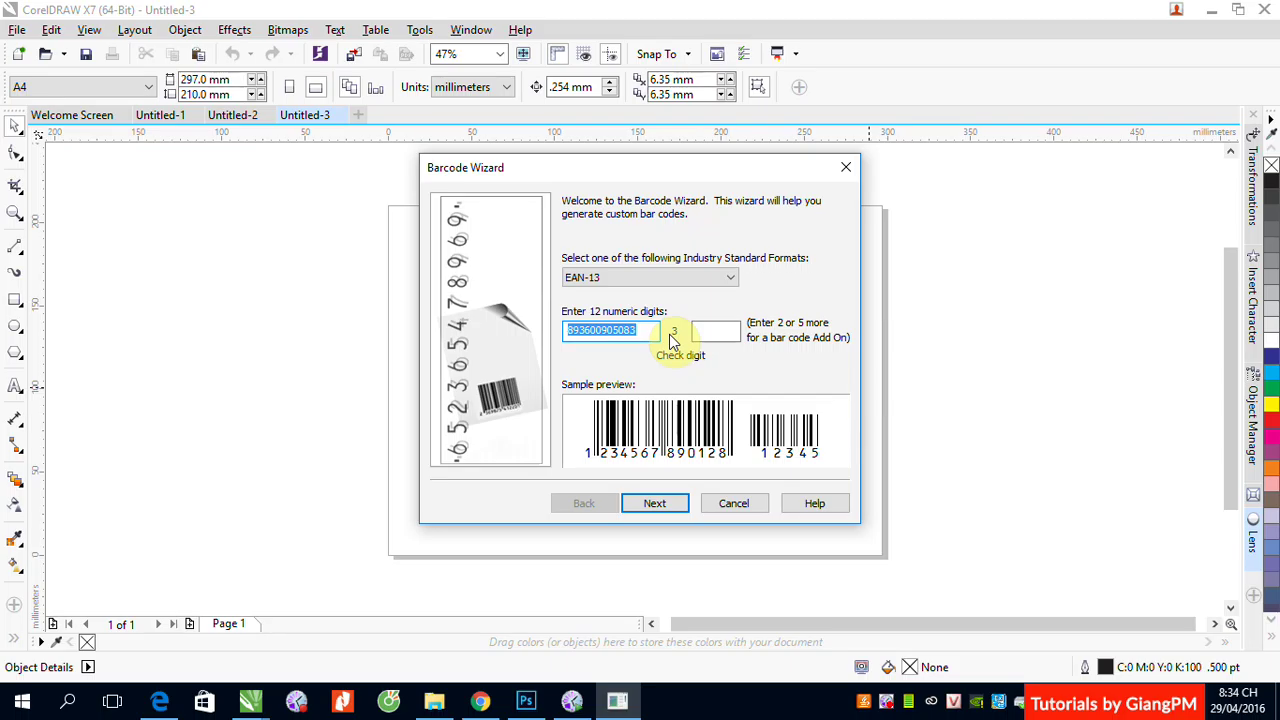
{"action": "left_click", "coordinate": [655, 506]}
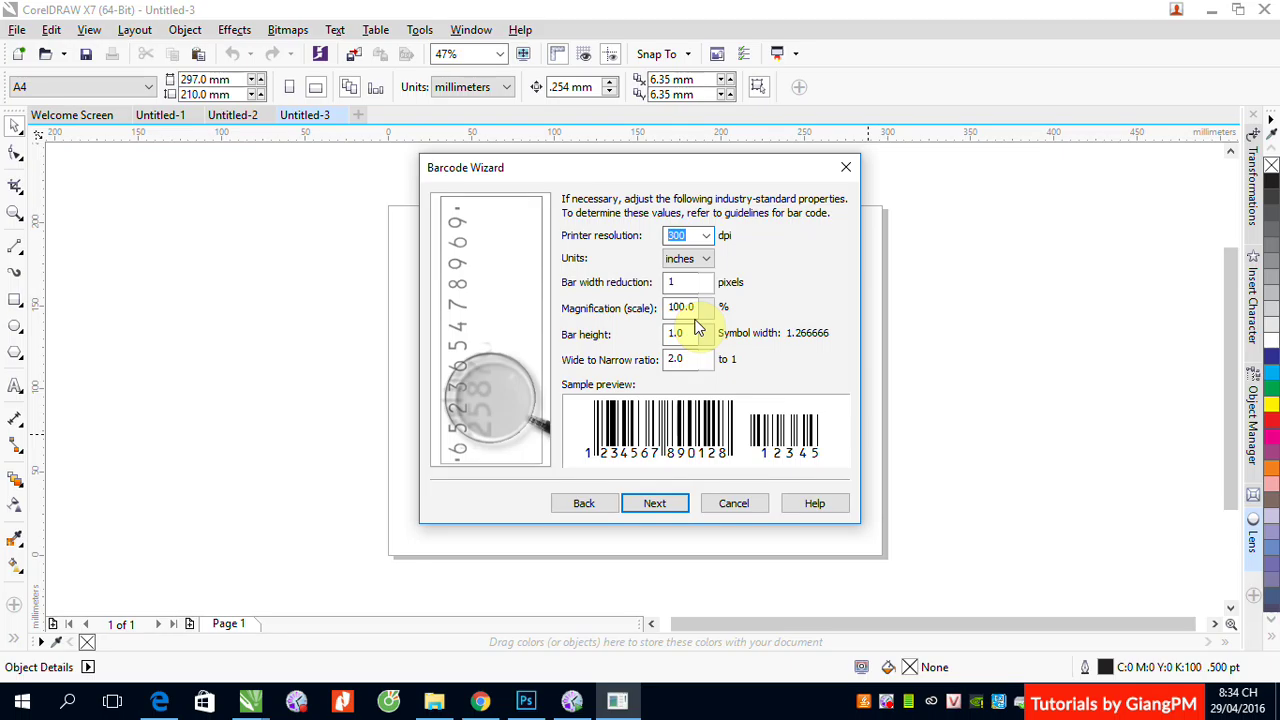
{"action": "left_click", "coordinate": [654, 504]}
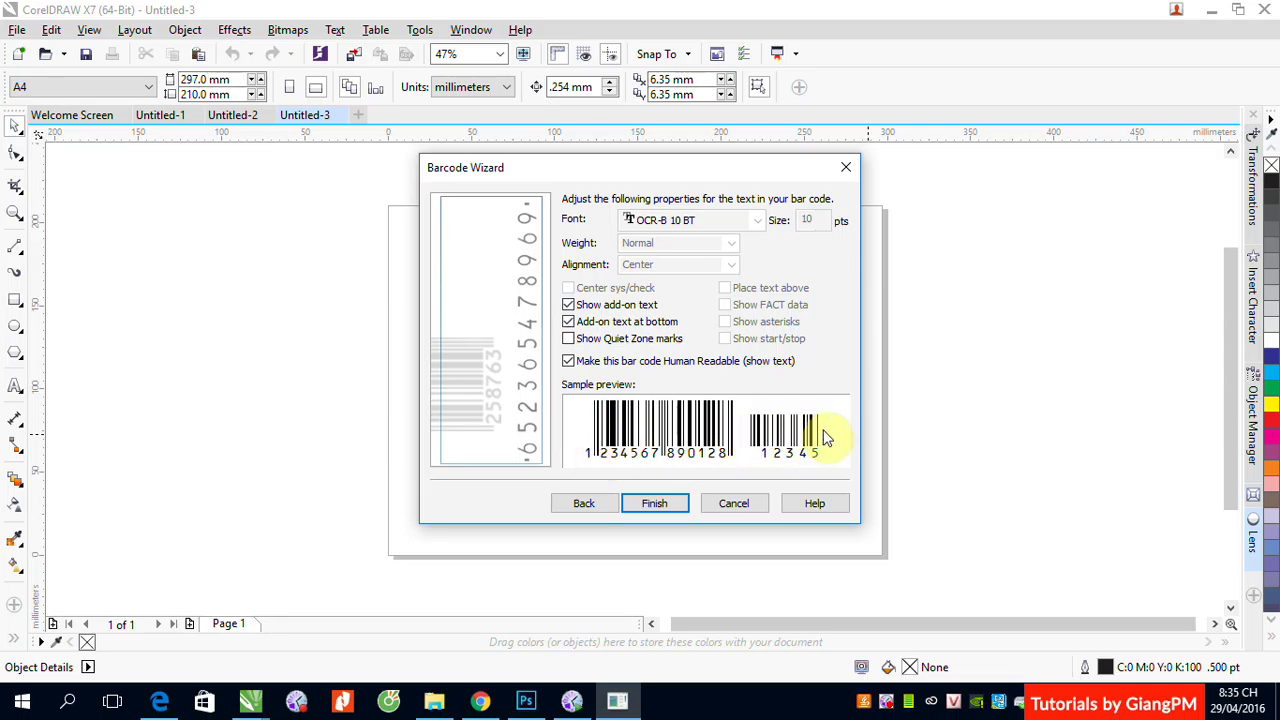
Turn off placing the add-on text at the bottom, leave Quiet Zone marks off, and generate the barcode on the page
{"action": "left_click", "coordinate": [569, 305]}
{"action": "left_click", "coordinate": [569, 305]}
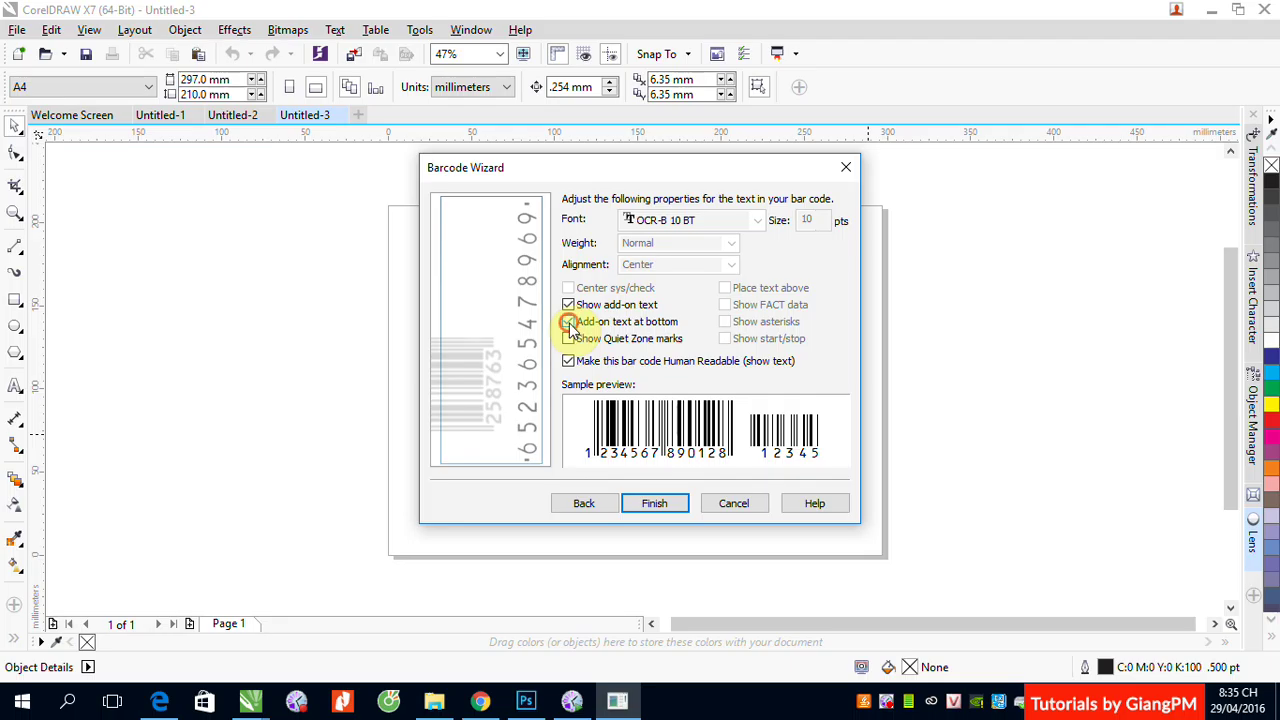
{"action": "left_click", "coordinate": [568, 322]}
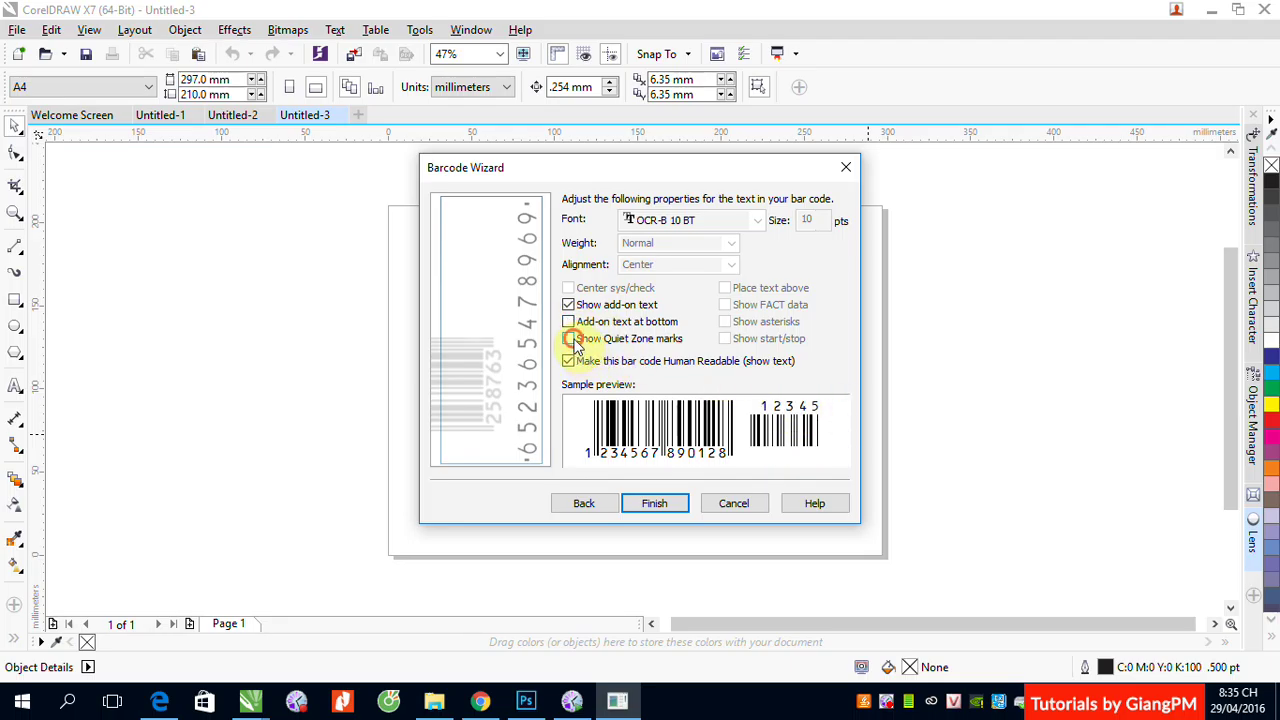
{"action": "left_click", "coordinate": [574, 340]}
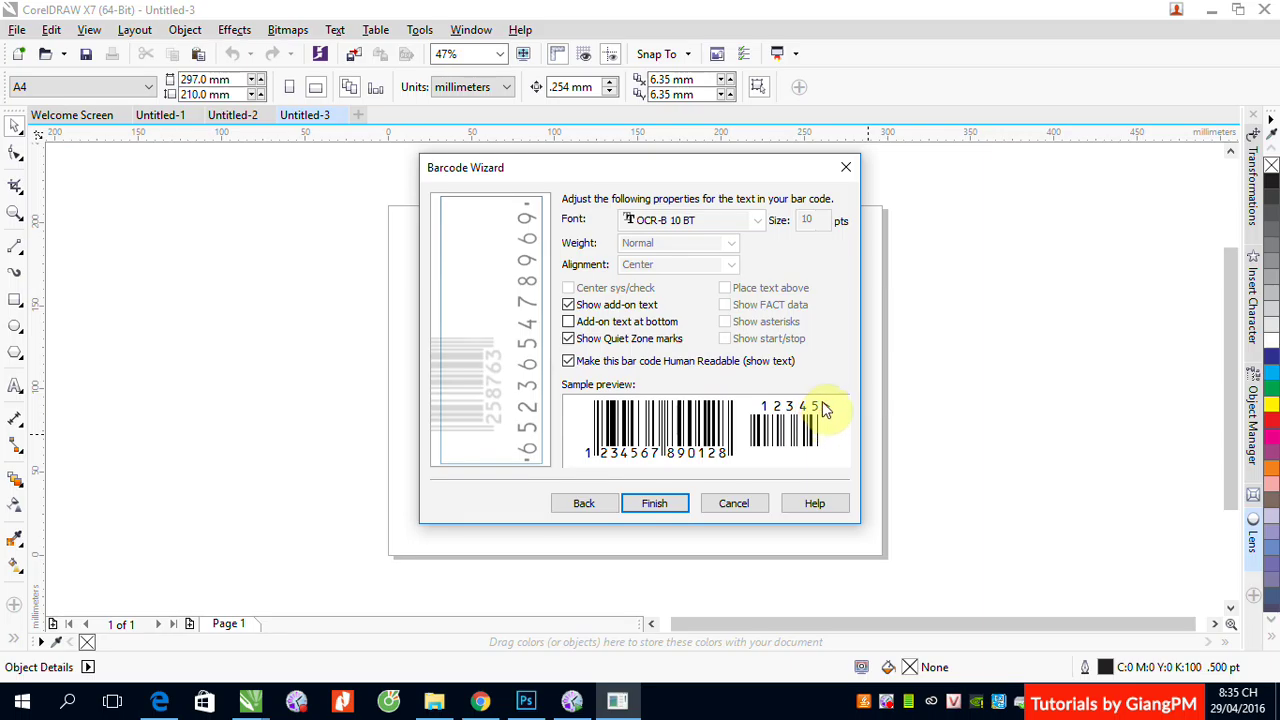
{"action": "left_click", "coordinate": [569, 339]}
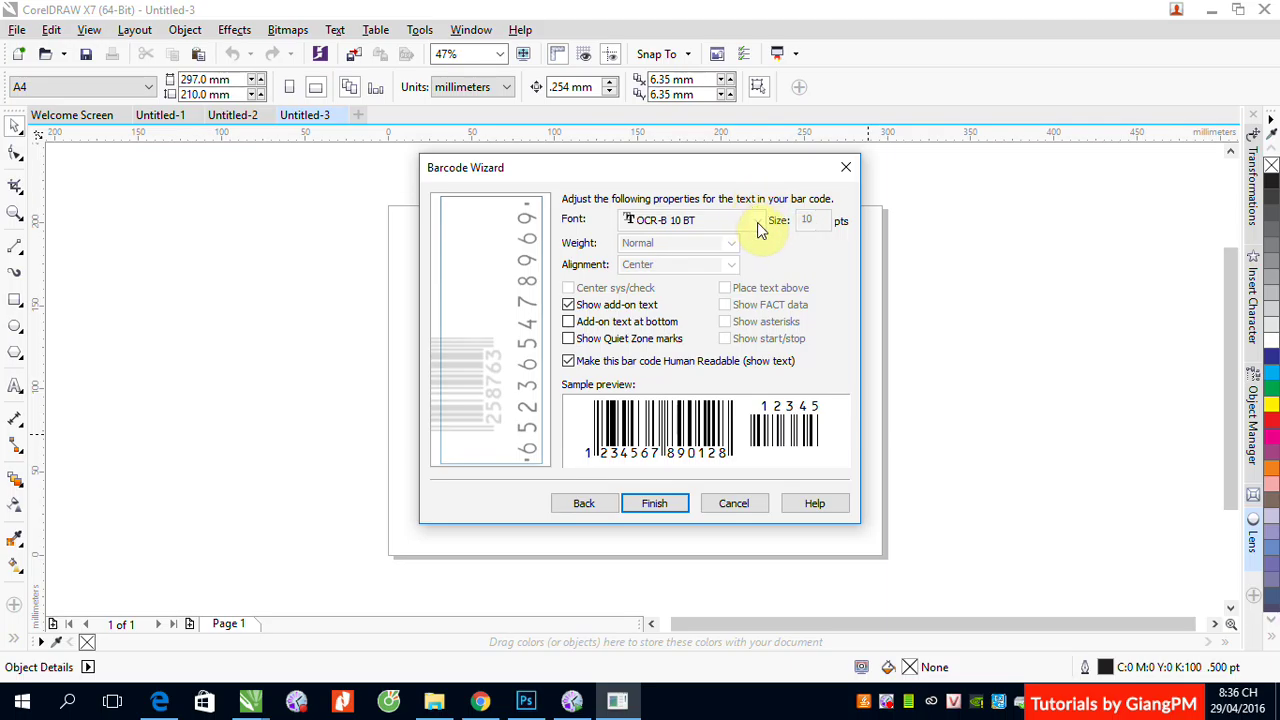
{"action": "left_click", "coordinate": [822, 252]}
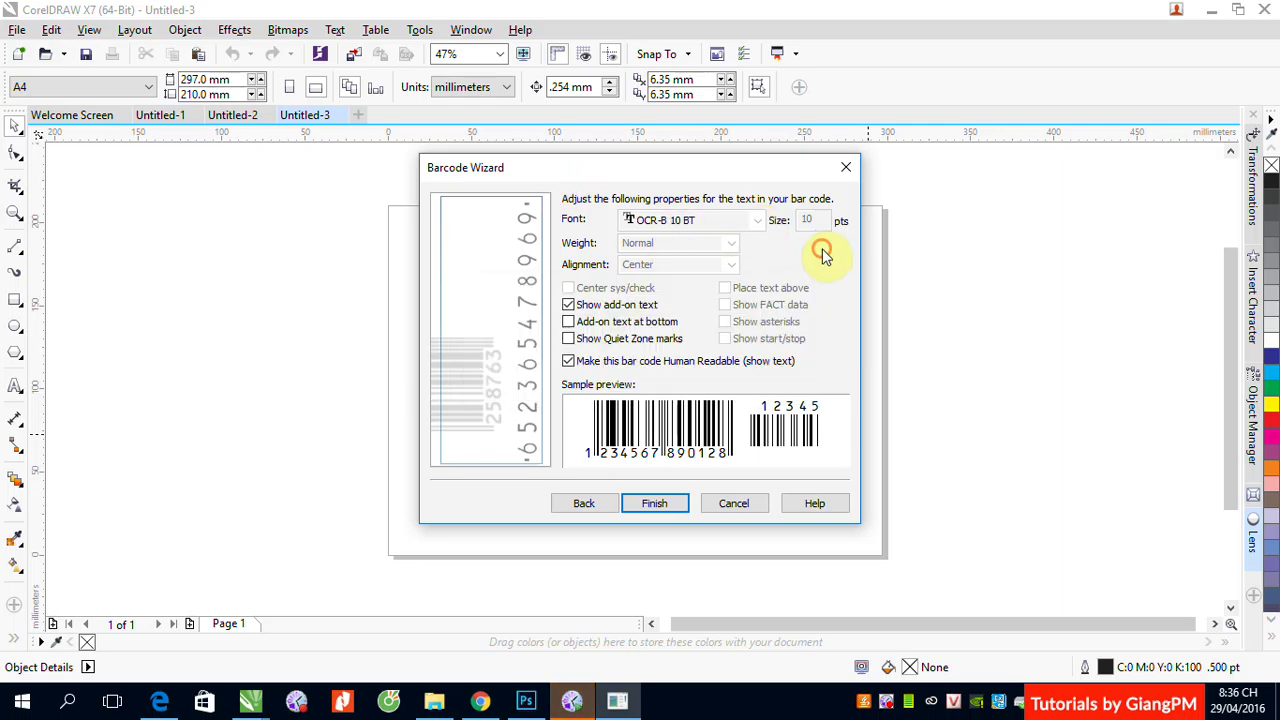
{"action": "left_click", "coordinate": [666, 507]}
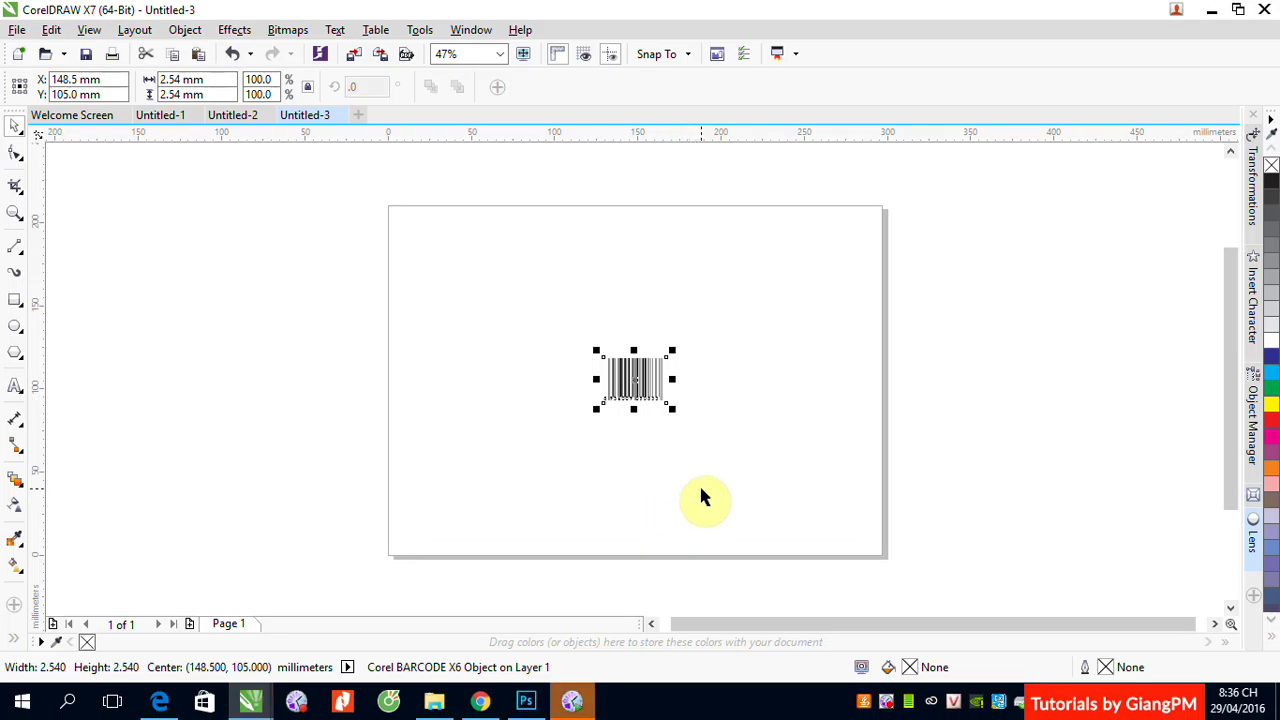
Move the barcode to the left of the page centre, at about X 105 mm, Y 115 mm
{"action": "key", "text": "z"}
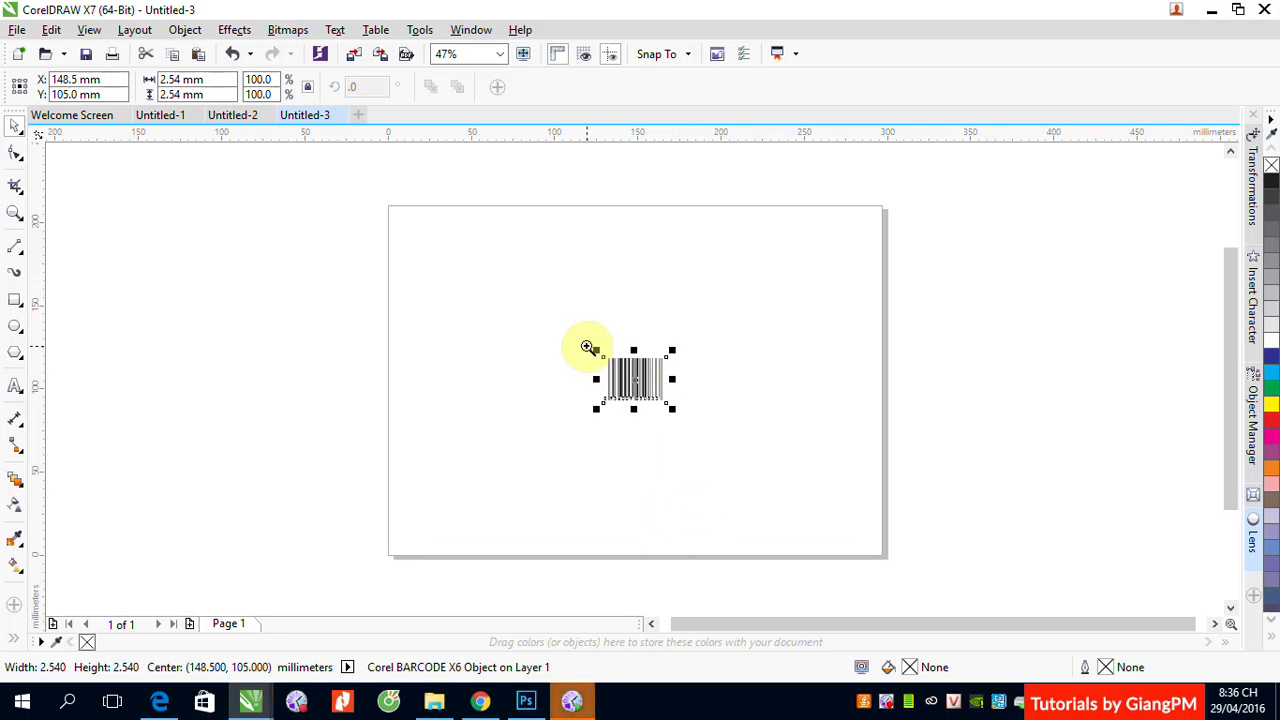
{"action": "left_click_drag", "start_coordinate": [588, 346], "coordinate": [720, 430]}
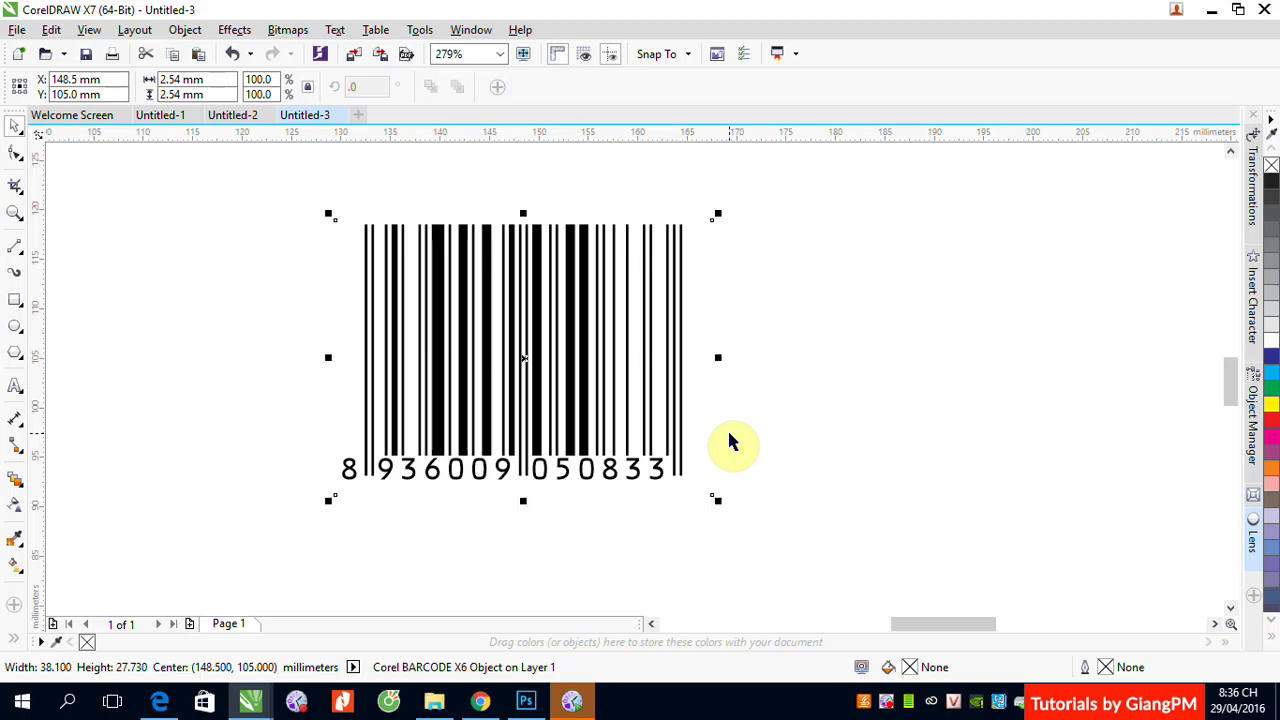
{"action": "scroll", "coordinate": [730, 443], "scroll_direction": "down", "scroll_amount": 3}
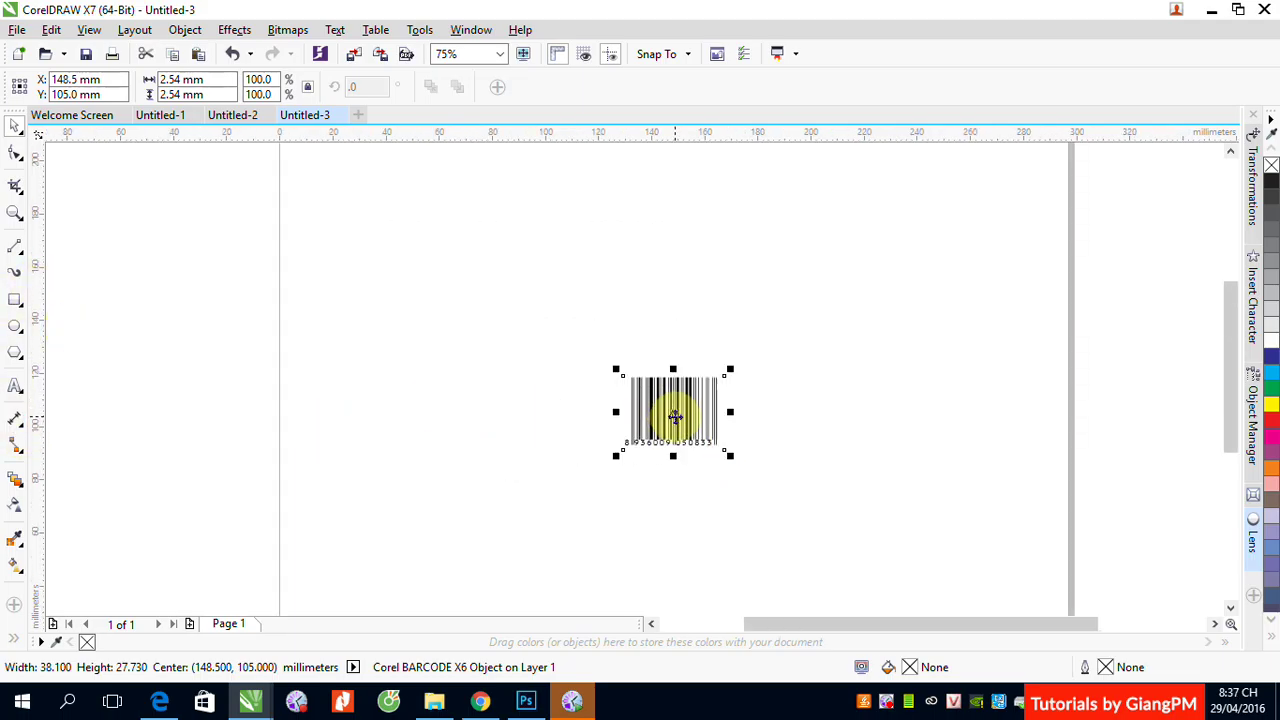
{"action": "left_click_drag", "start_coordinate": [675, 418], "coordinate": [700, 362]}
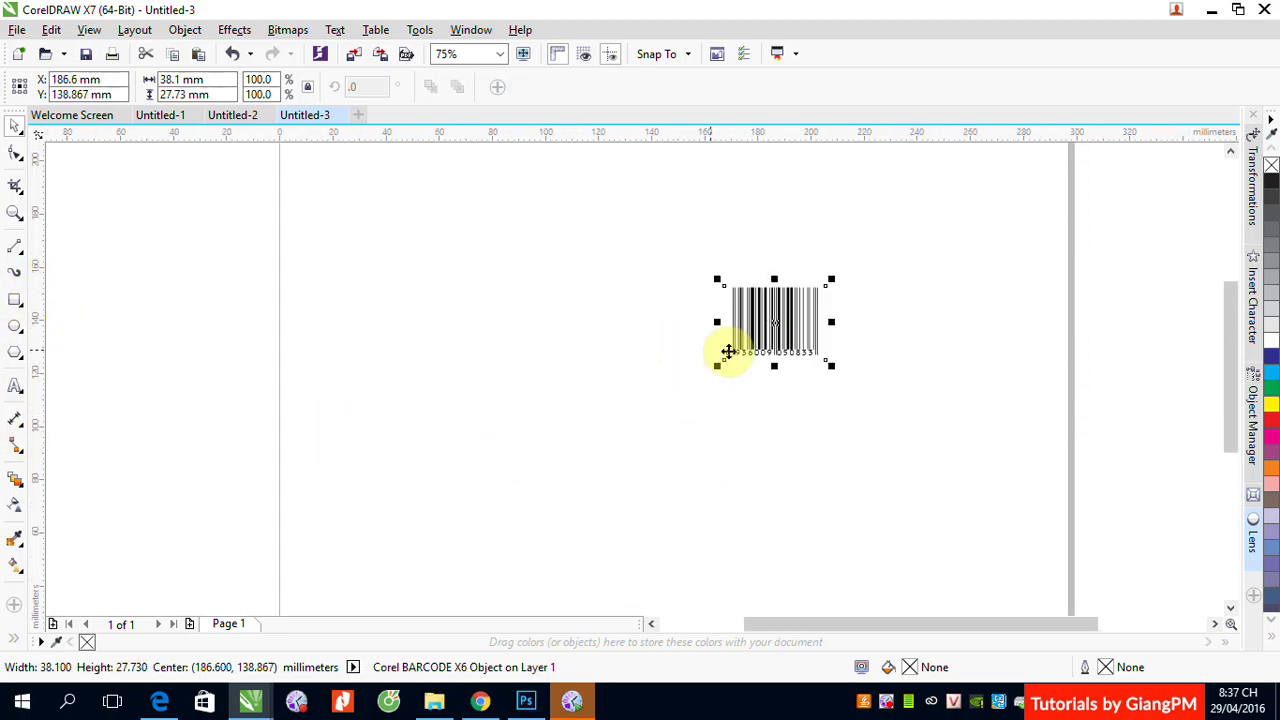
{"action": "left_click_drag", "start_coordinate": [768, 332], "coordinate": [557, 400]}
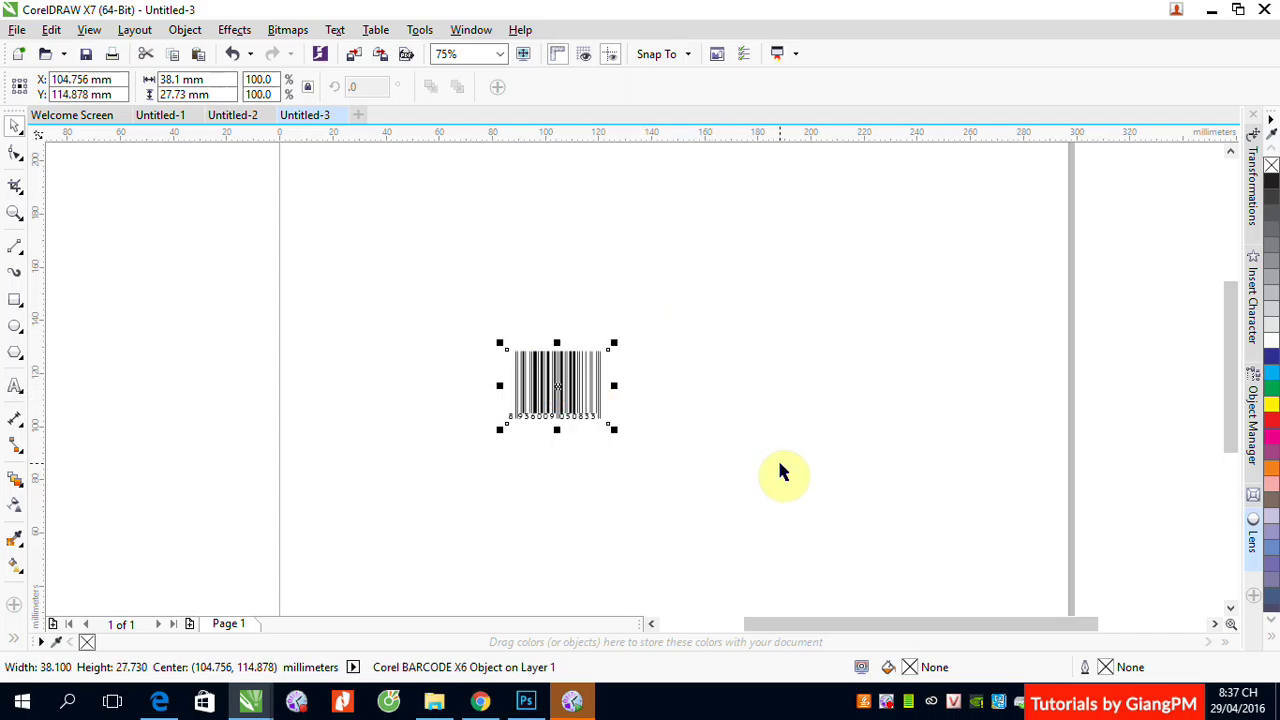
Create a page-sized rectangle behind the barcode, fill it with yellow and deselect it
{"action": "double_click", "coordinate": [15, 302]}
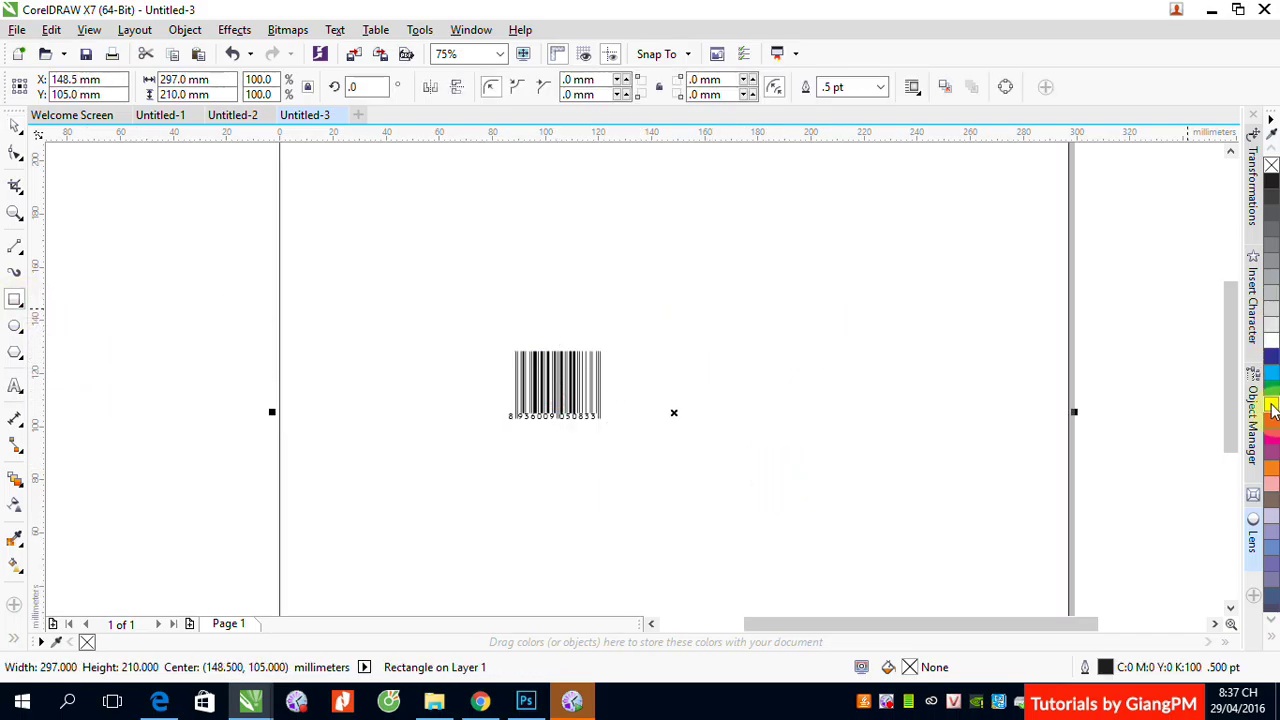
{"action": "left_click_drag", "start_coordinate": [1273, 410], "coordinate": [825, 390]}
{"action": "left_click", "coordinate": [15, 124]}
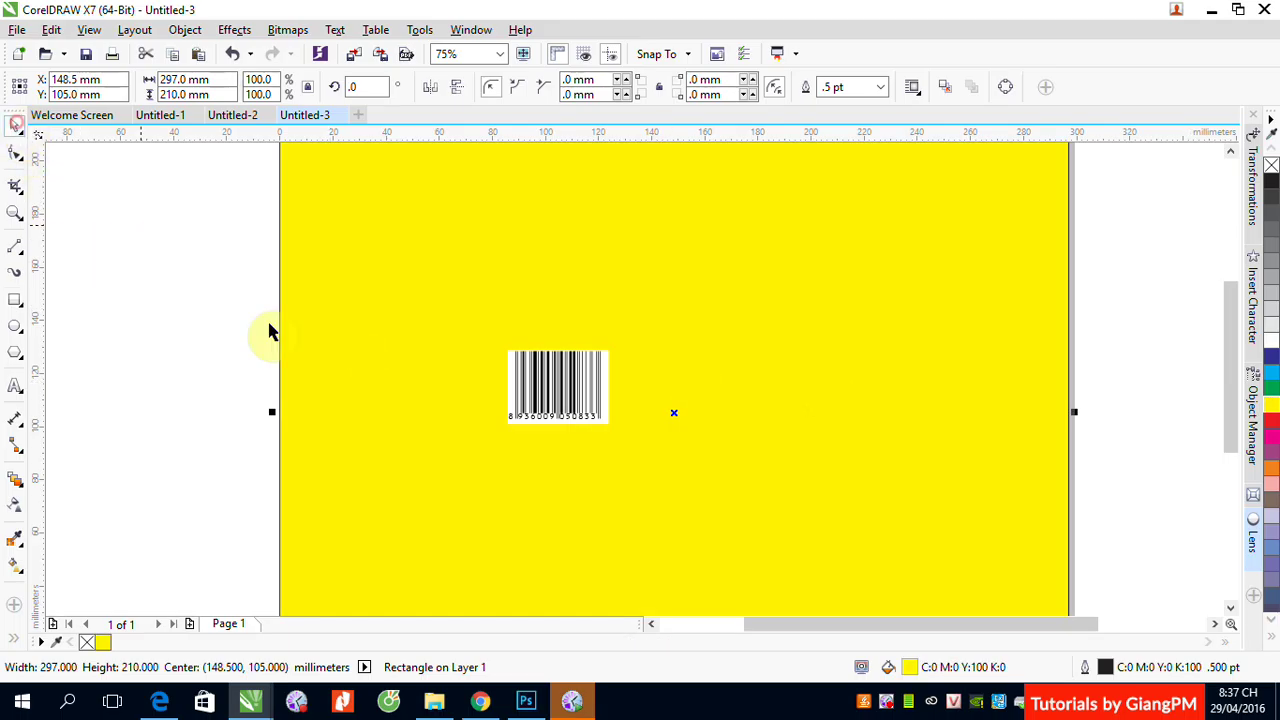
{"action": "left_click", "coordinate": [186, 316]}
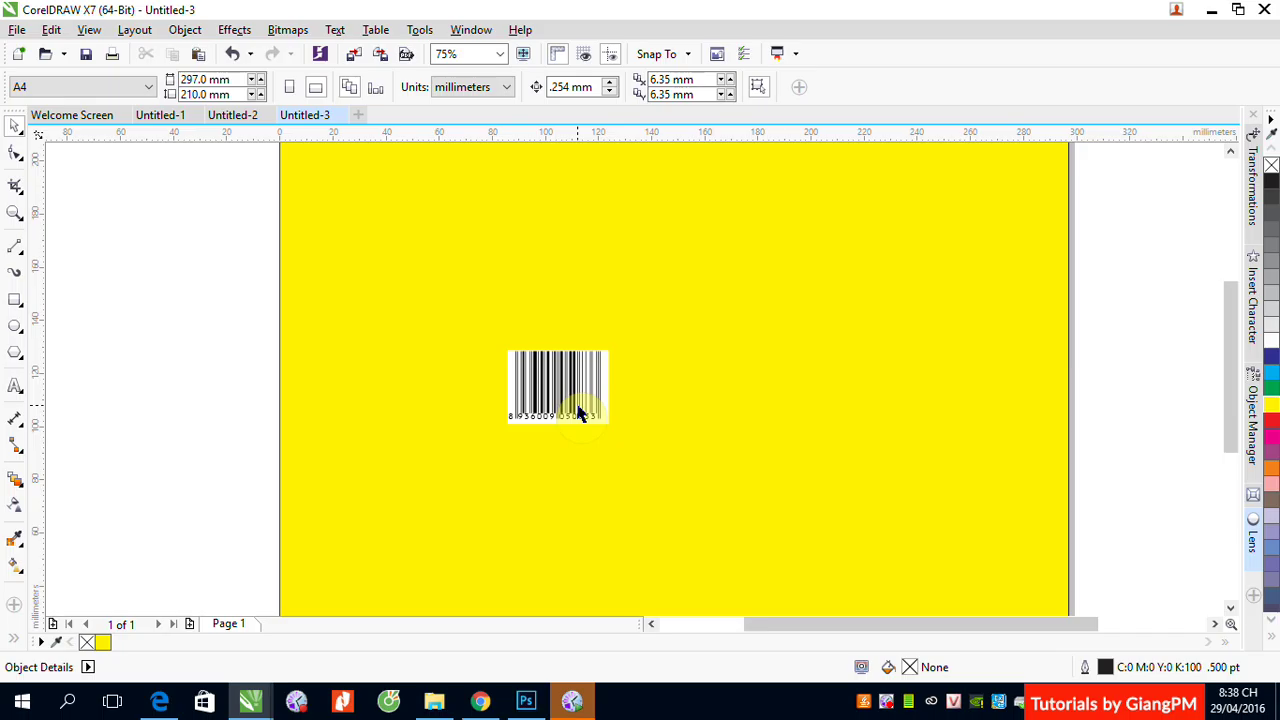
Draw a rectangle about 128 × 95 mm to the right of the page, fill it green and move it to about X 691 mm, Y 147 mm
{"action": "scroll", "coordinate": [580, 412], "scroll_direction": "down", "scroll_amount": 2}
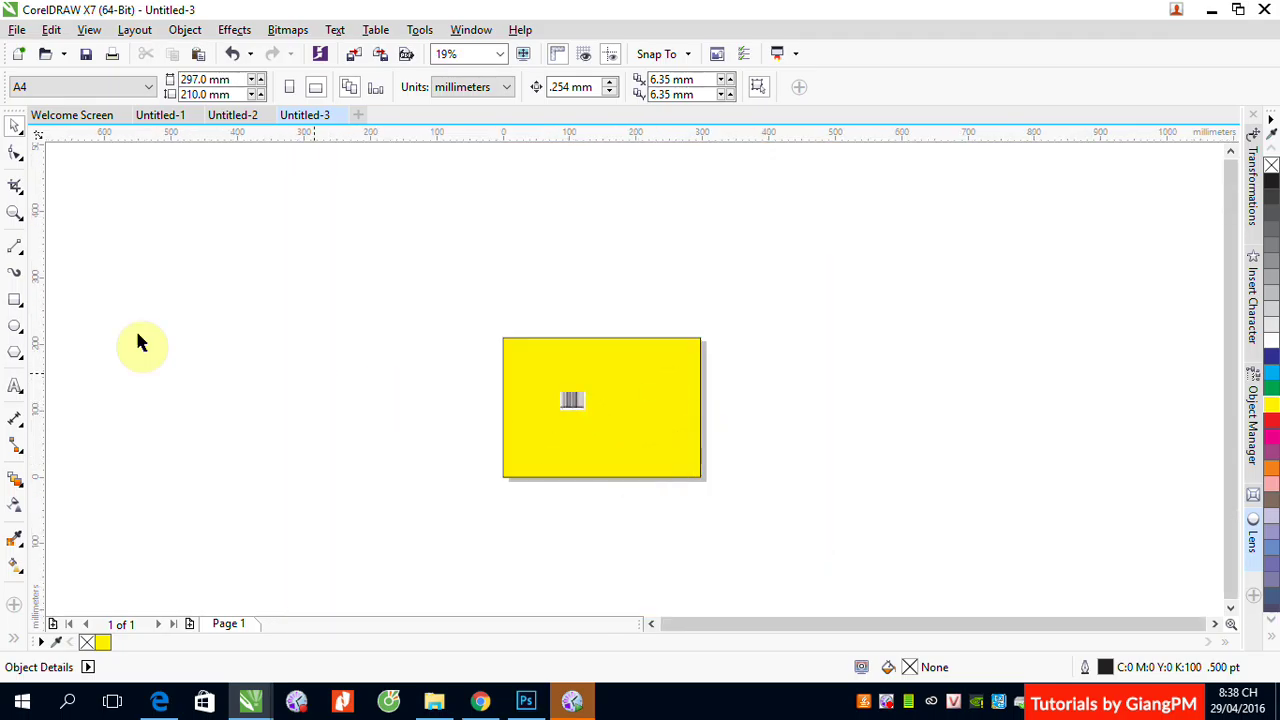
{"action": "left_click", "coordinate": [15, 302]}
{"action": "left_click_drag", "start_coordinate": [724, 340], "coordinate": [816, 408]}
{"action": "left_click", "coordinate": [15, 128]}
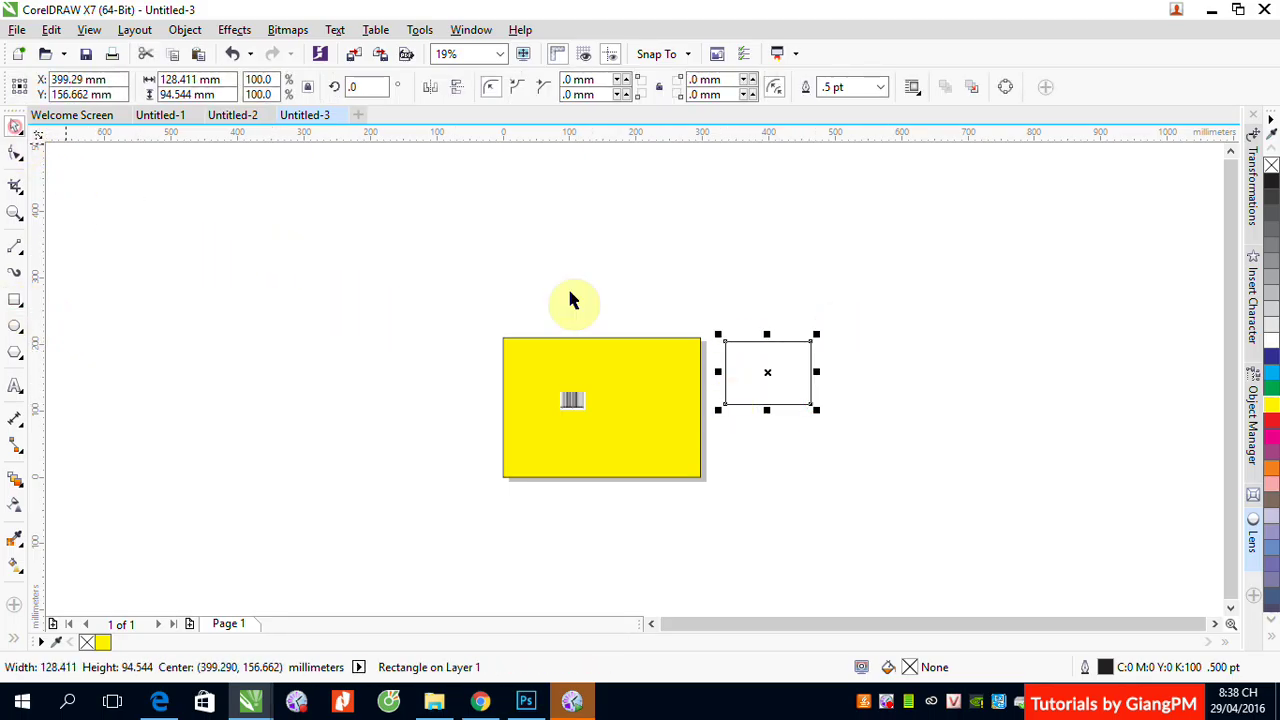
{"action": "left_click", "coordinate": [1271, 390]}
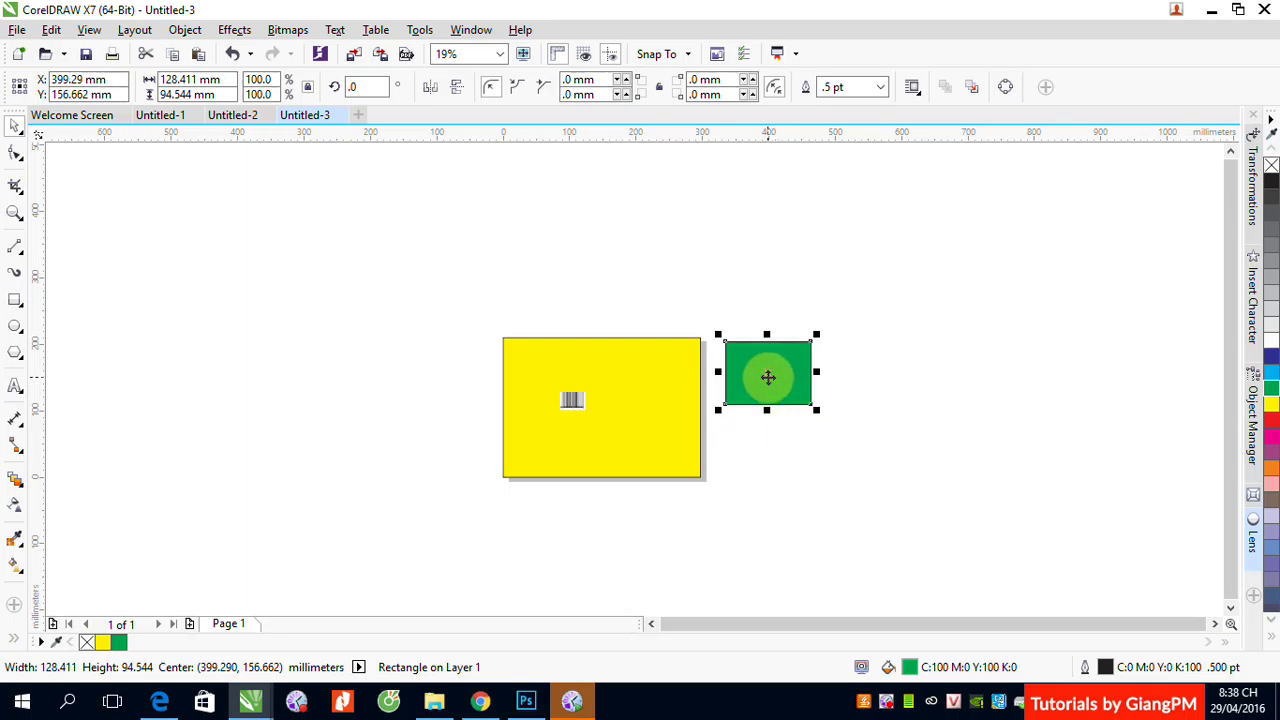
{"action": "left_click_drag", "start_coordinate": [768, 377], "coordinate": [962, 384]}
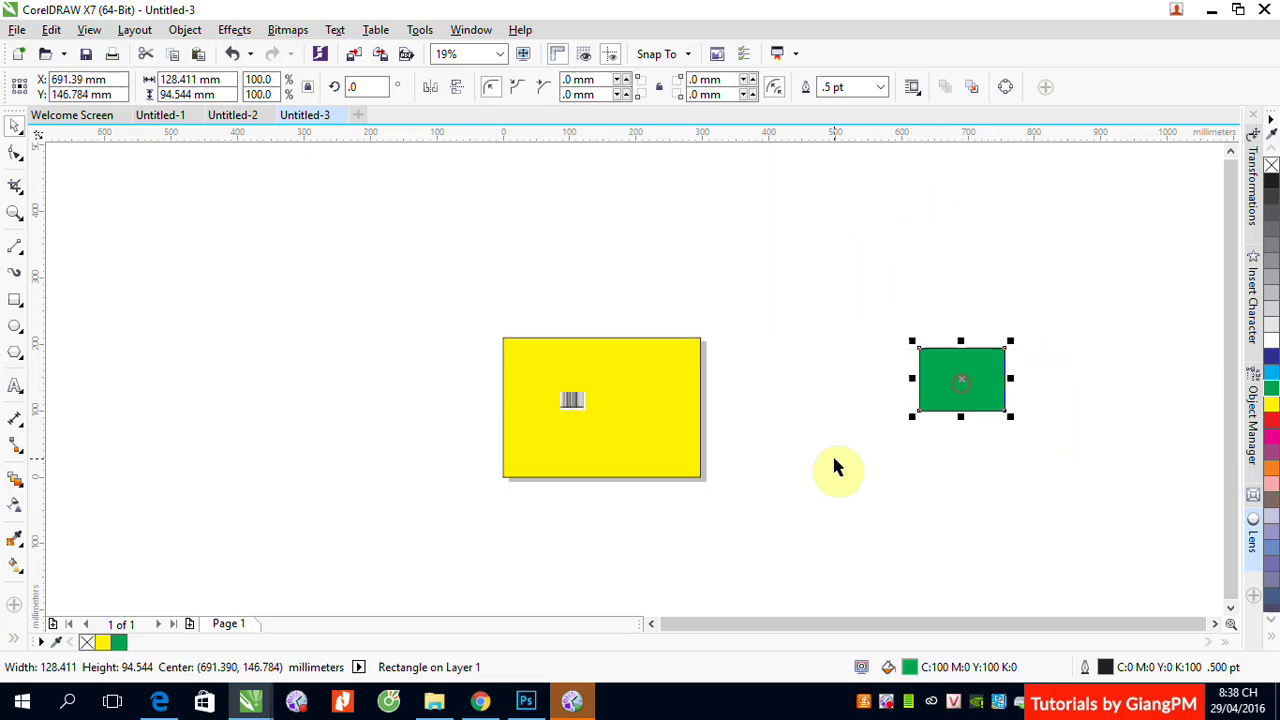
{"action": "left_click", "coordinate": [361, 222]}
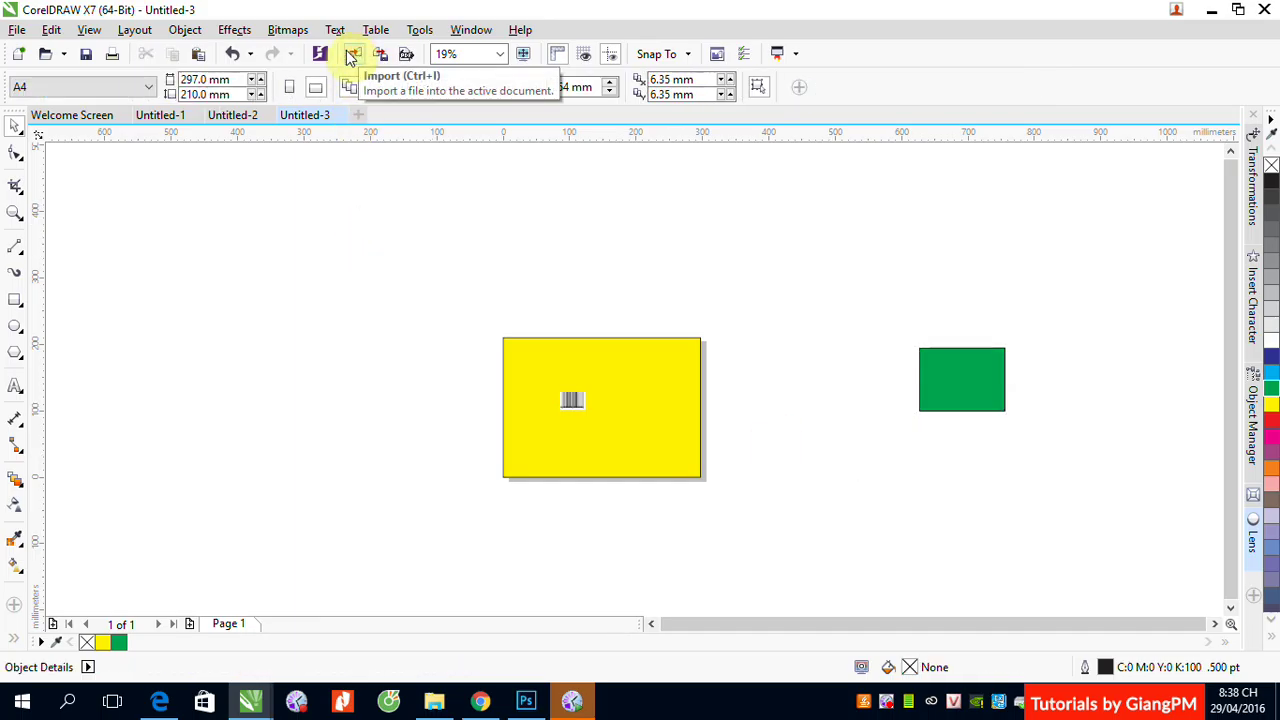
{"action": "left_click", "coordinate": [354, 55]}
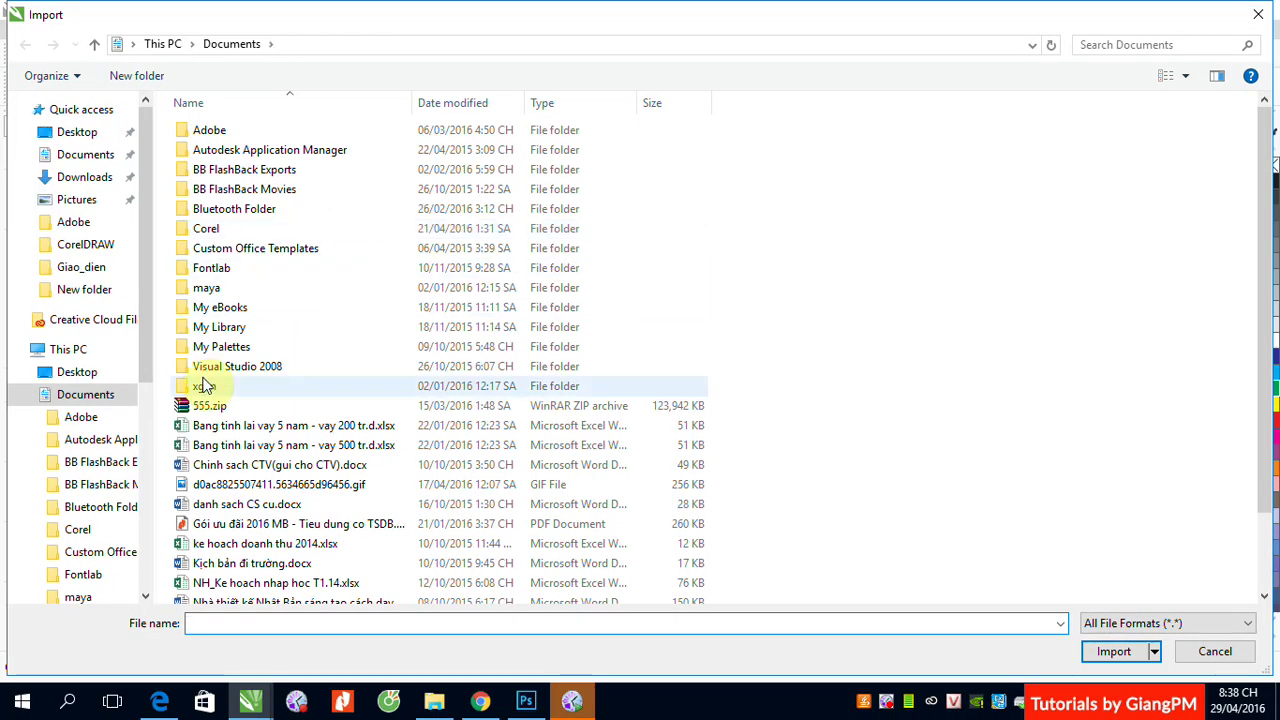
{"action": "left_click", "coordinate": [74, 135]}
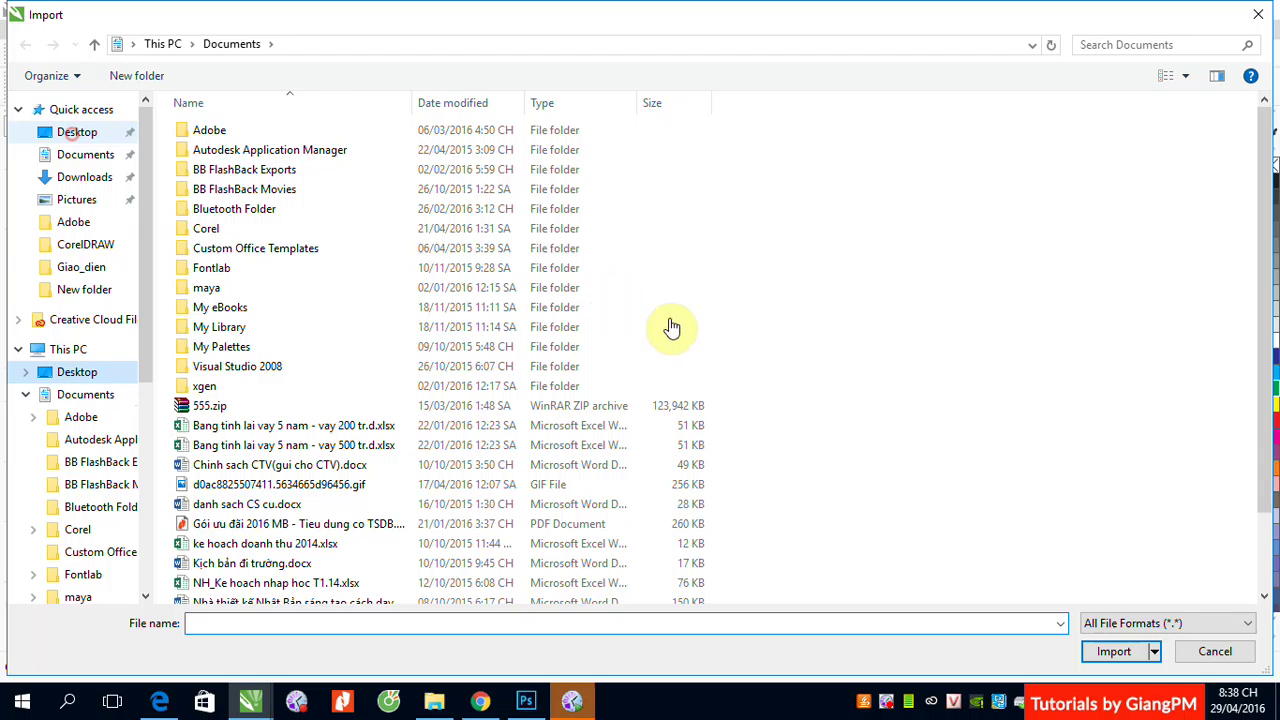
{"action": "left_click", "coordinate": [866, 272]}
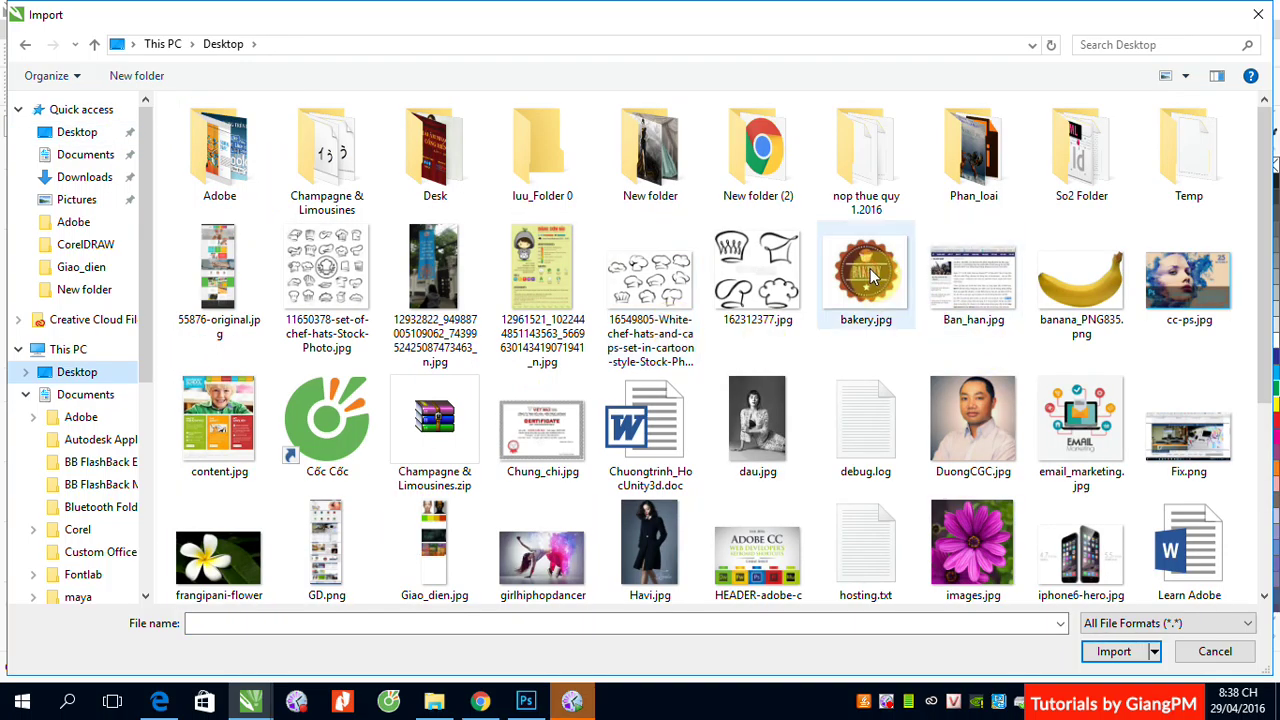
{"action": "left_click", "coordinate": [1112, 654]}
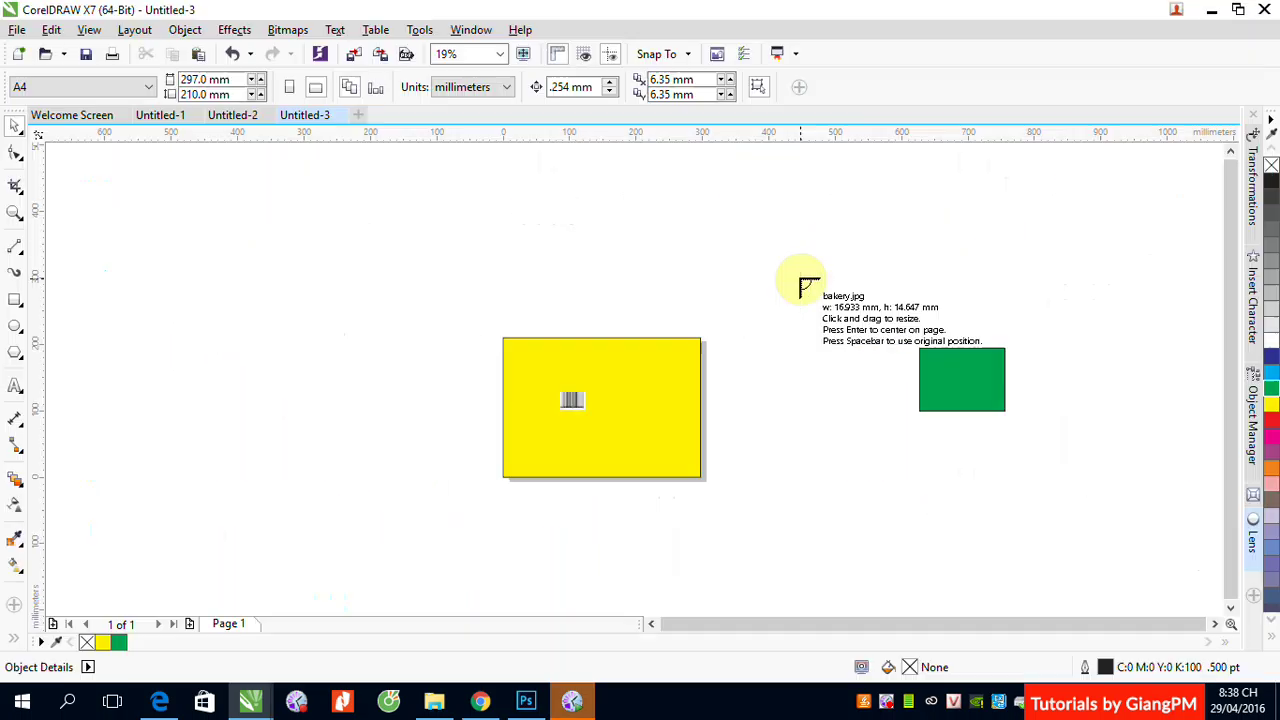
{"action": "left_click", "coordinate": [729, 211]}
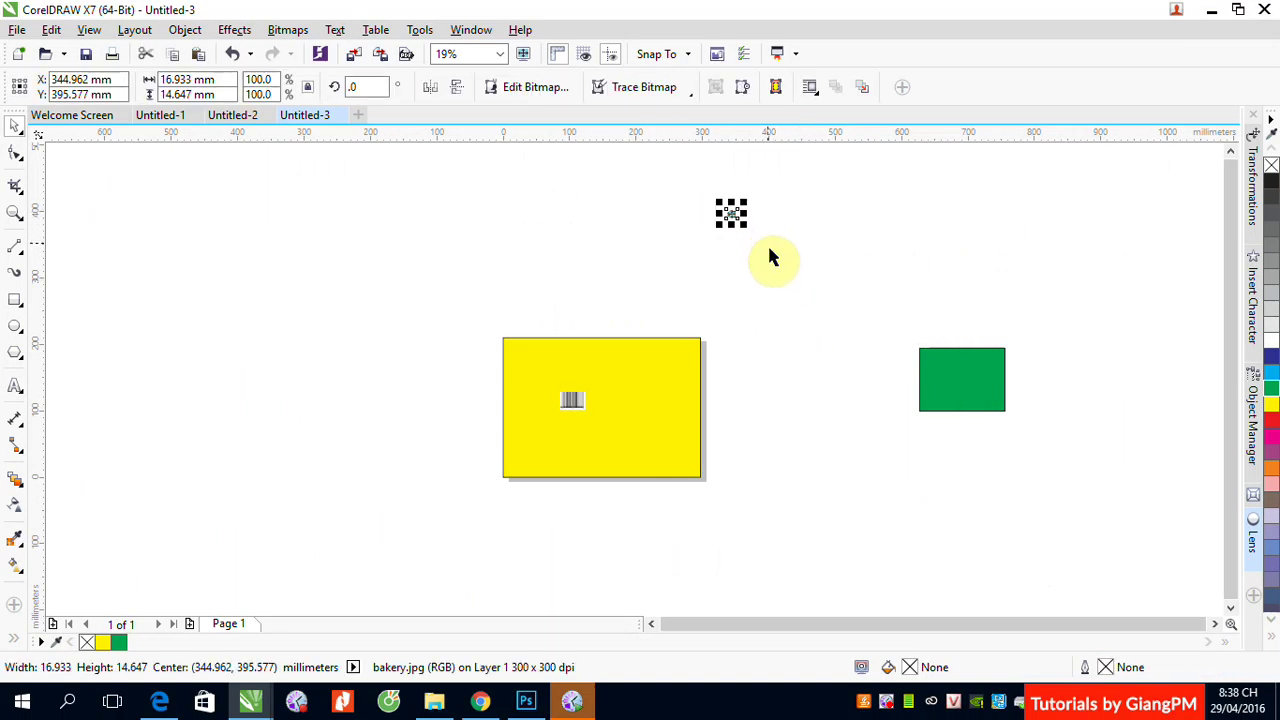
{"action": "key", "text": "Delete"}
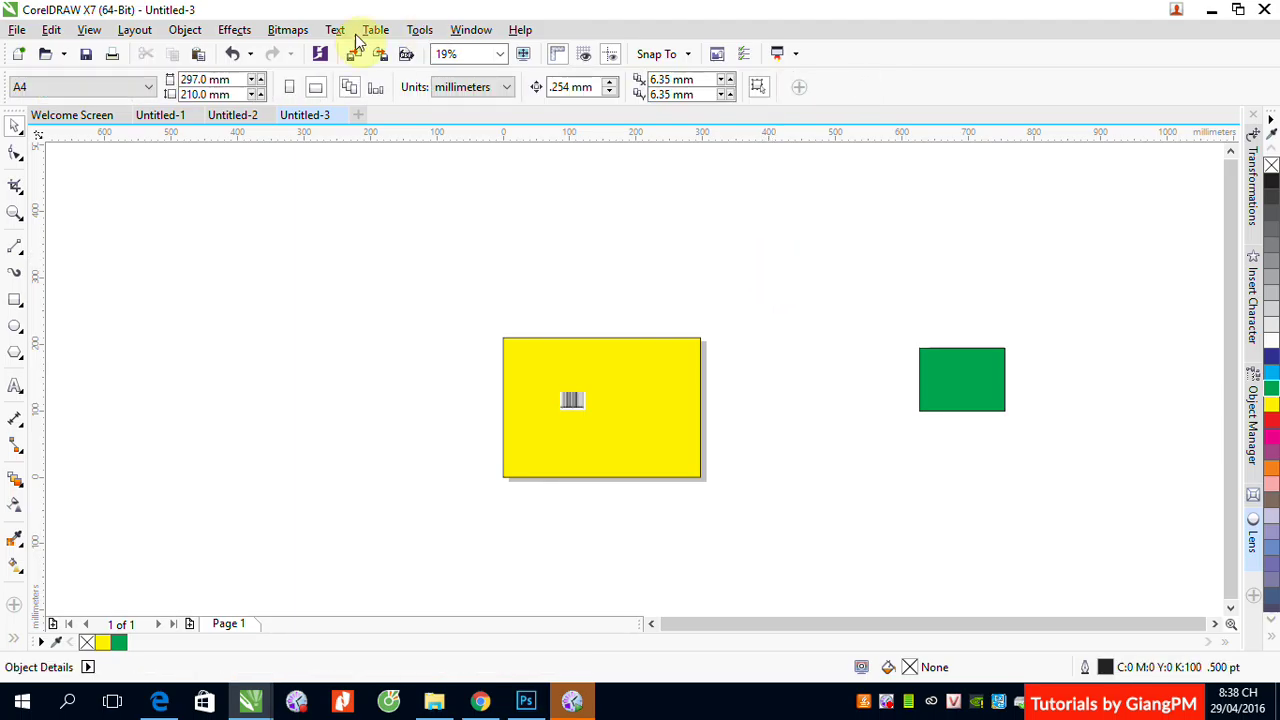
Import images.jpg from the Desktop, enlarge it to about 219 × 226 mm and place it above the page at about X -3 mm, Y 383 mm
{"action": "left_click", "coordinate": [357, 57]}
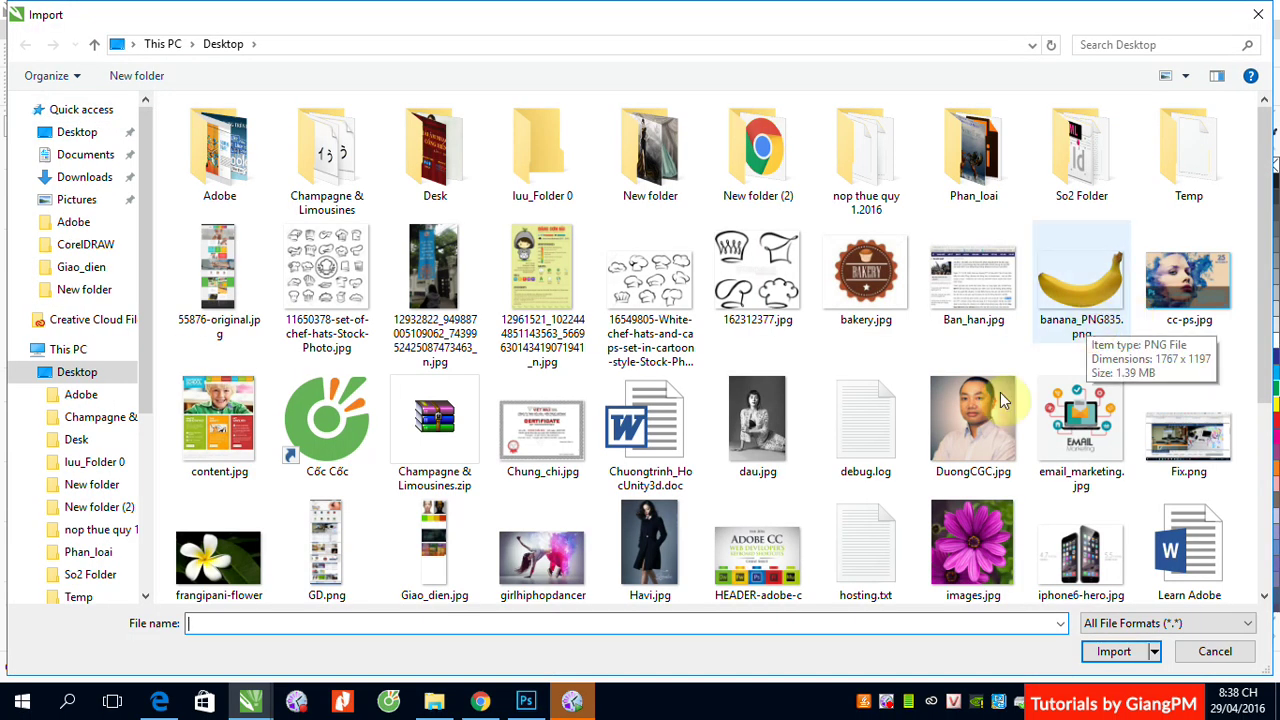
{"action": "left_click", "coordinate": [972, 545]}
{"action": "left_click", "coordinate": [1107, 652]}
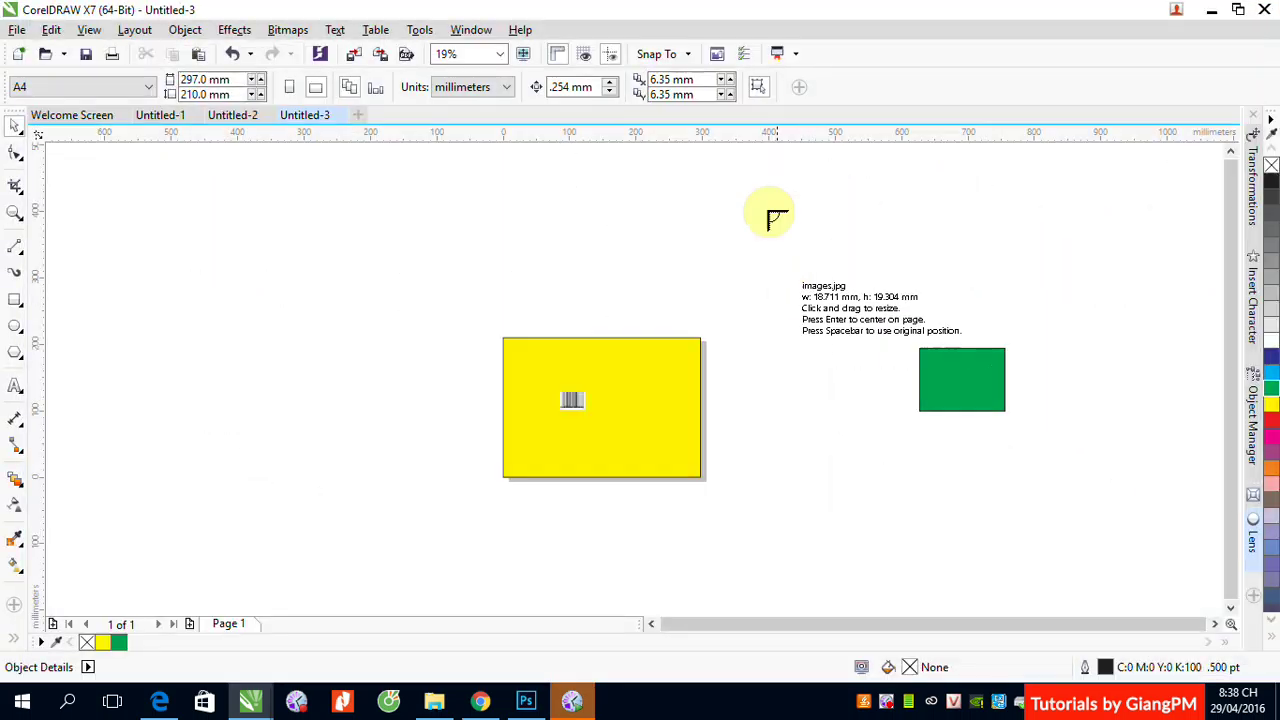
{"action": "left_click", "coordinate": [702, 165]}
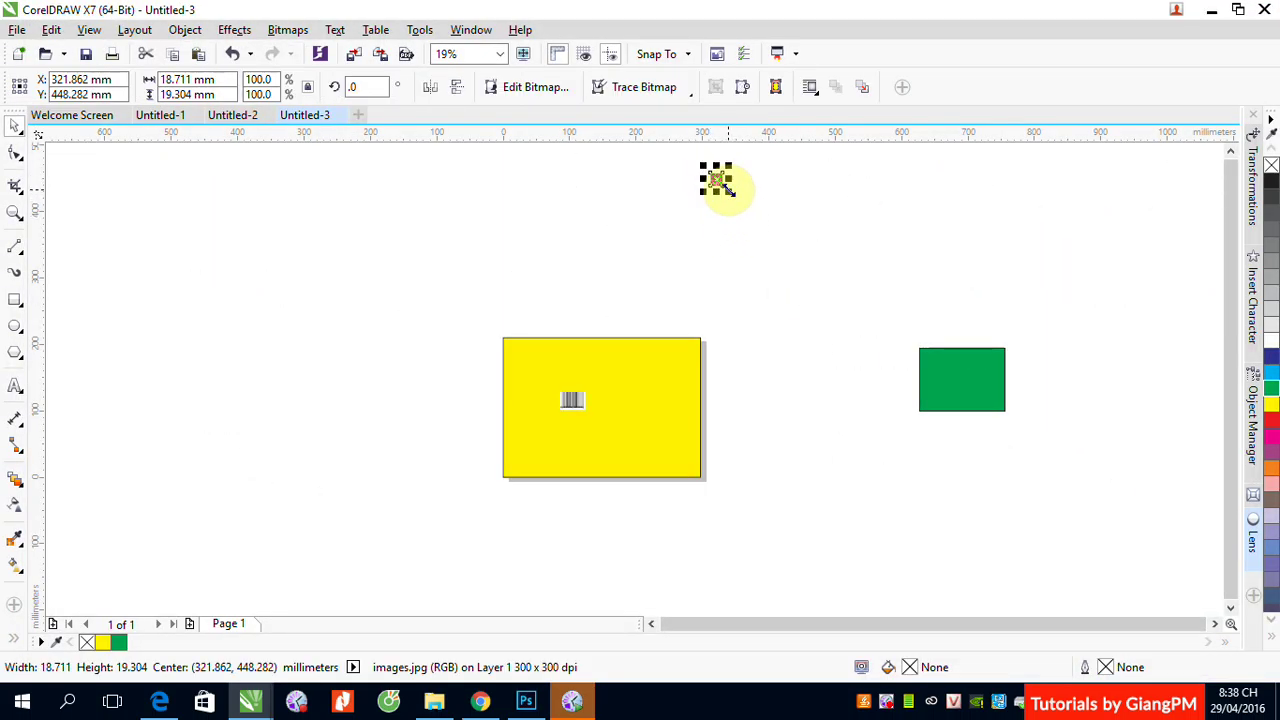
{"action": "left_click_drag", "start_coordinate": [729, 192], "coordinate": [761, 297]}
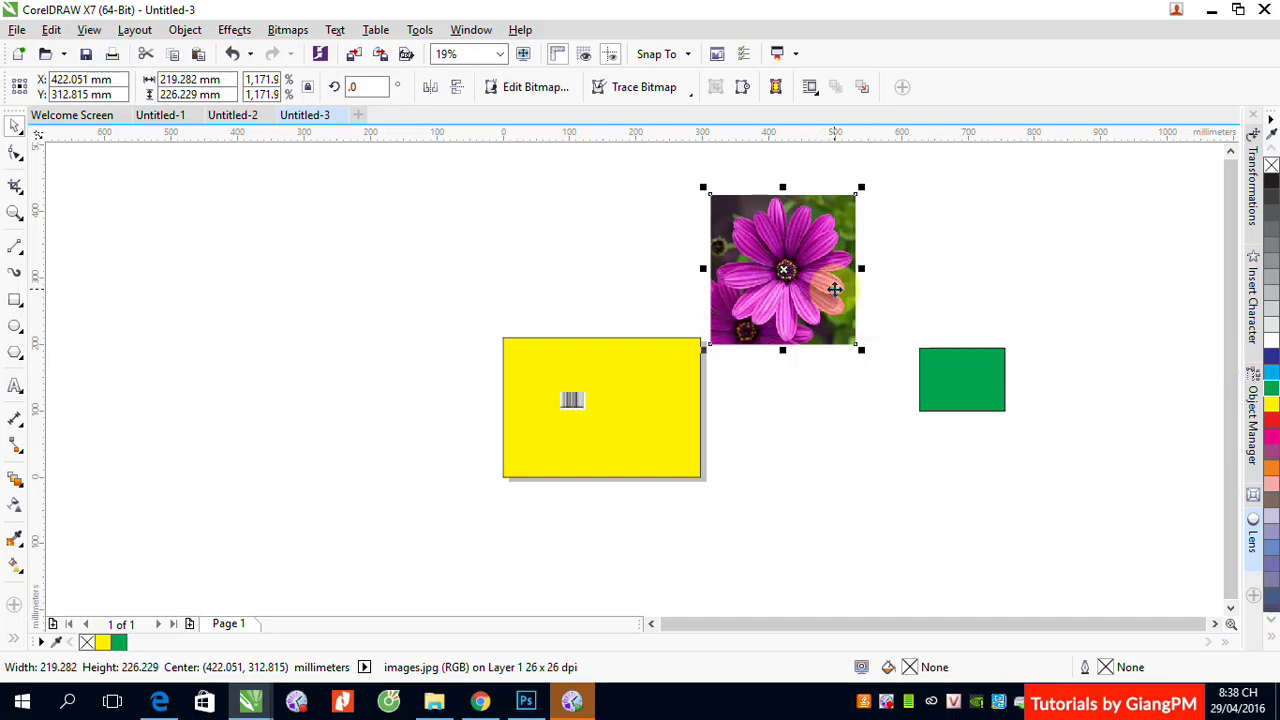
{"action": "left_click_drag", "start_coordinate": [798, 294], "coordinate": [518, 247]}
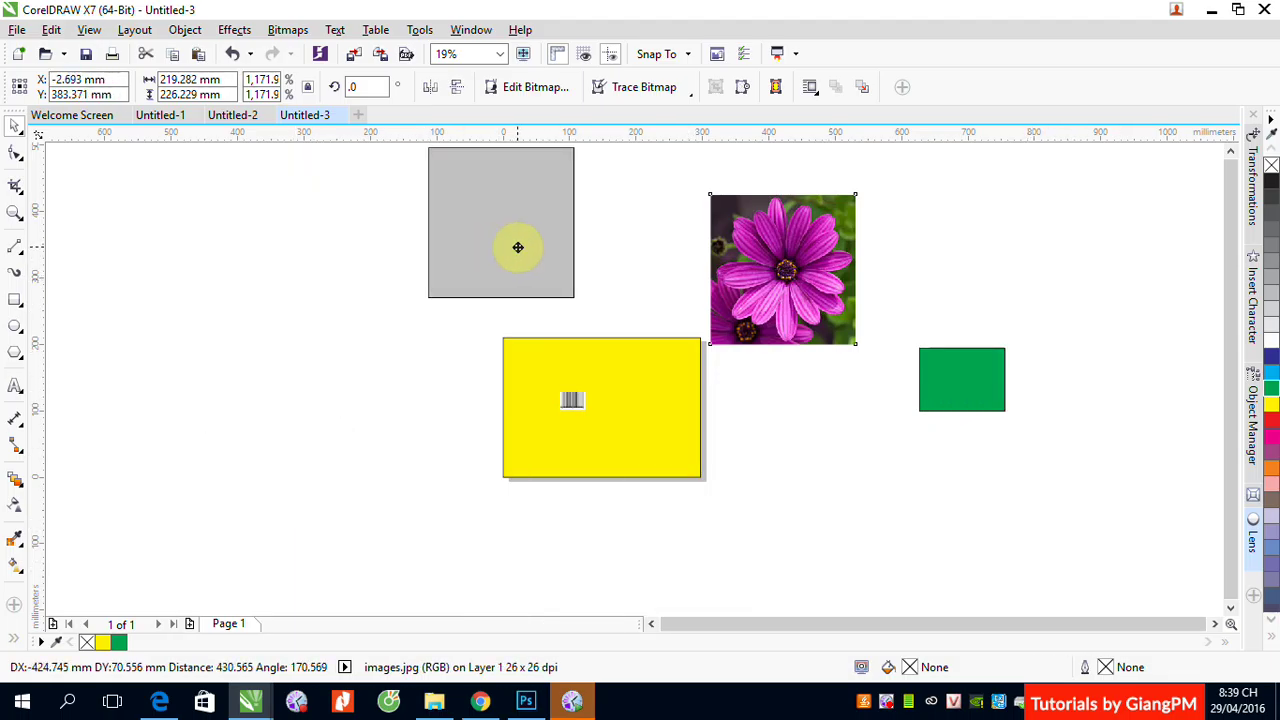
{"action": "left_click_drag", "start_coordinate": [518, 247], "coordinate": [515, 246]}
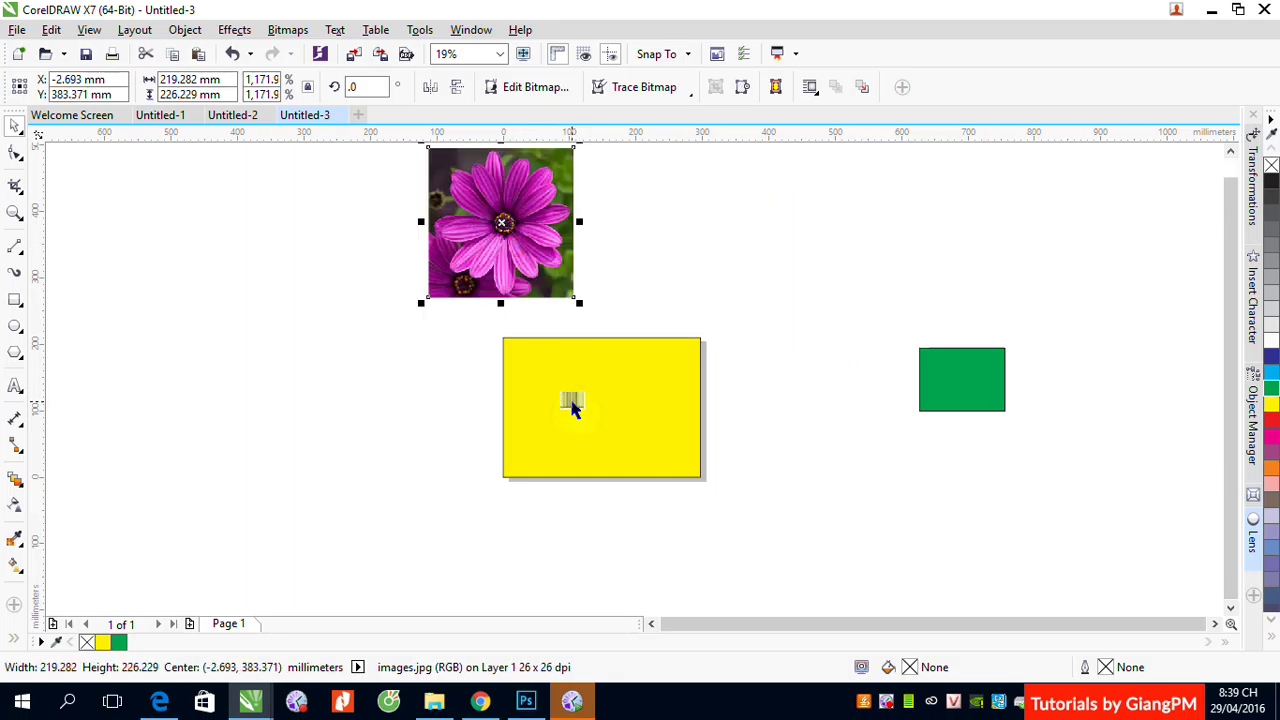
Move the barcode off the yellow page into empty space at about X 454 mm, Y 336 mm
{"action": "left_click", "coordinate": [572, 401]}
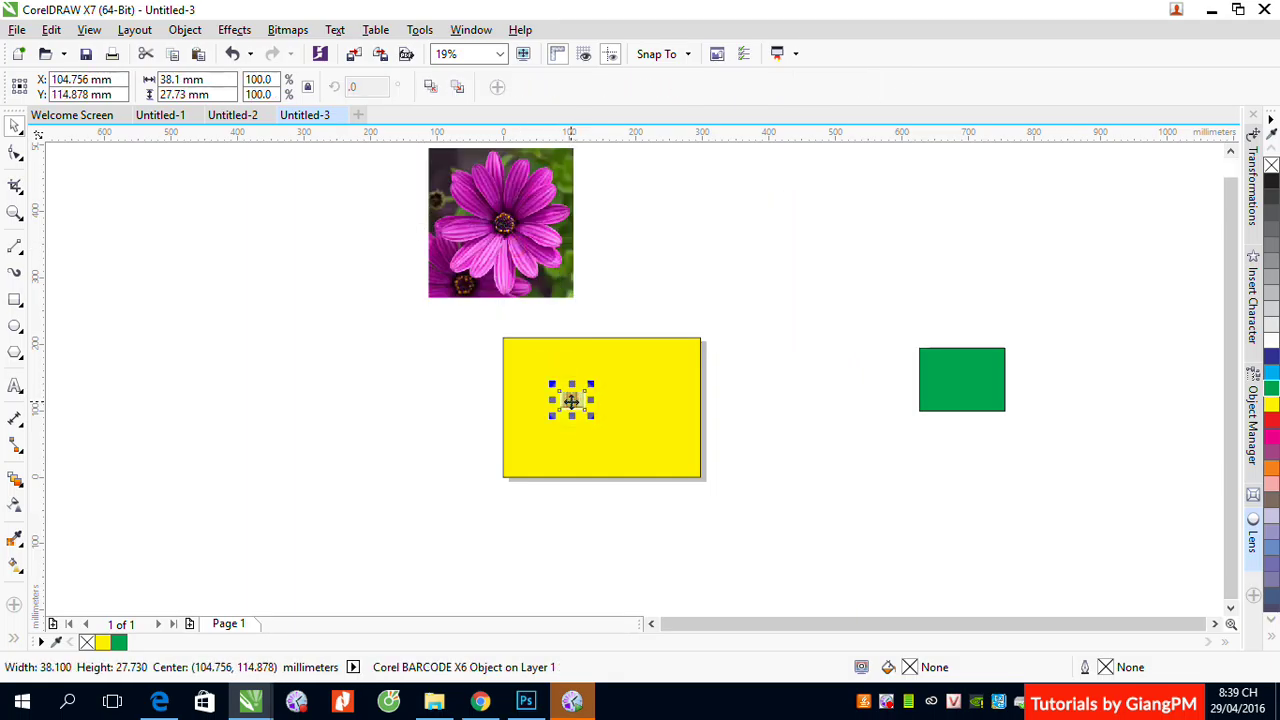
{"action": "left_click_drag", "start_coordinate": [572, 401], "coordinate": [770, 263]}
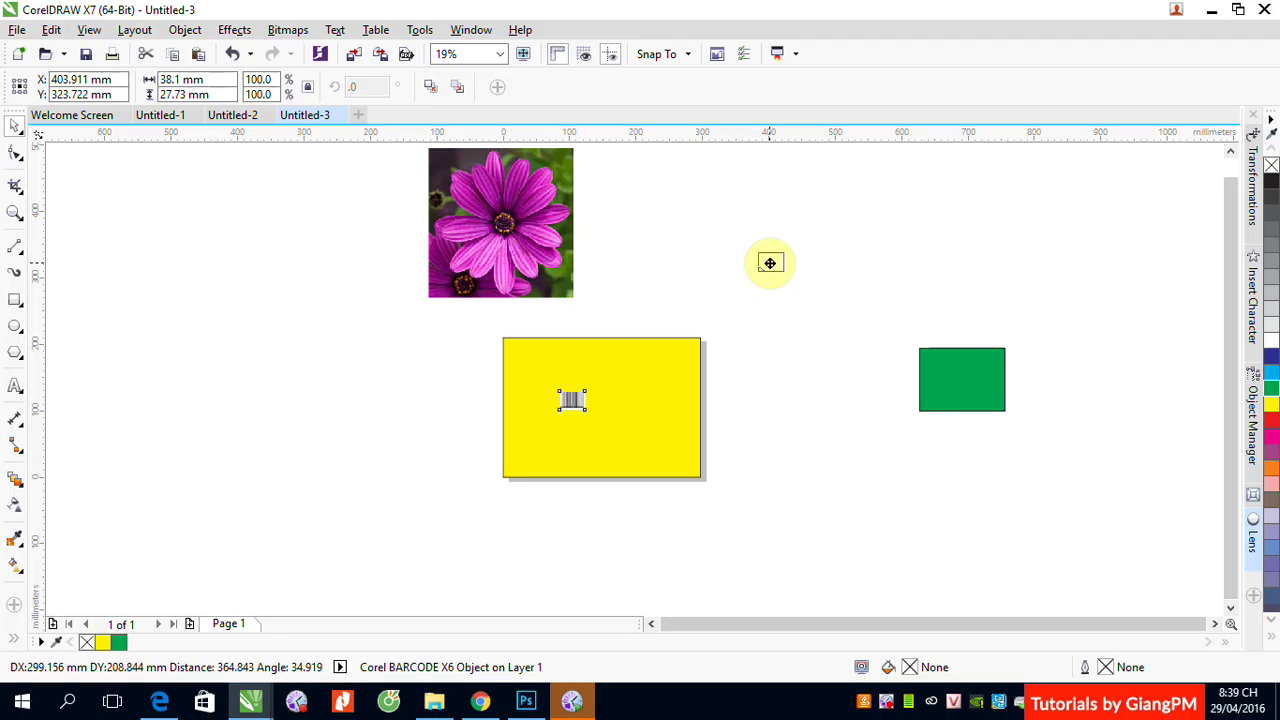
{"action": "left_click_drag", "start_coordinate": [770, 263], "coordinate": [814, 298]}
{"action": "key", "text": "F2"}
{"action": "left_click_drag", "start_coordinate": [681, 380], "coordinate": [910, 305]}
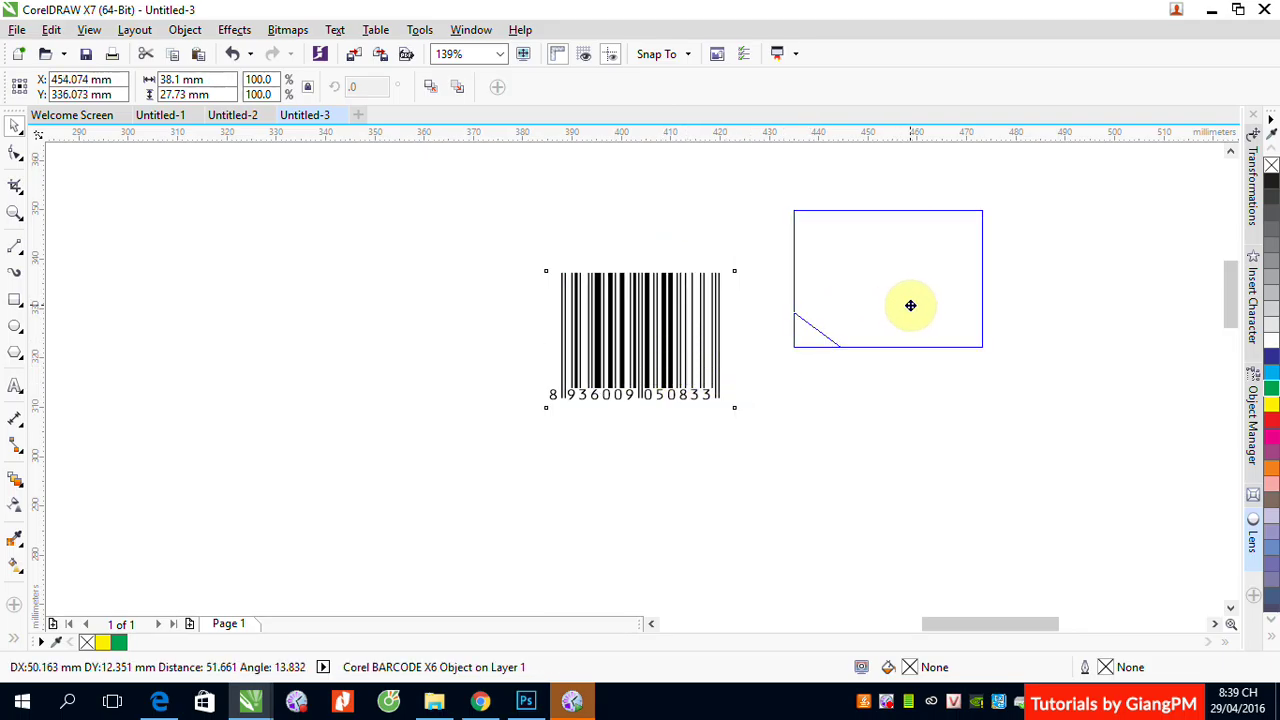
{"action": "left_click_drag", "start_coordinate": [910, 305], "coordinate": [910, 305]}
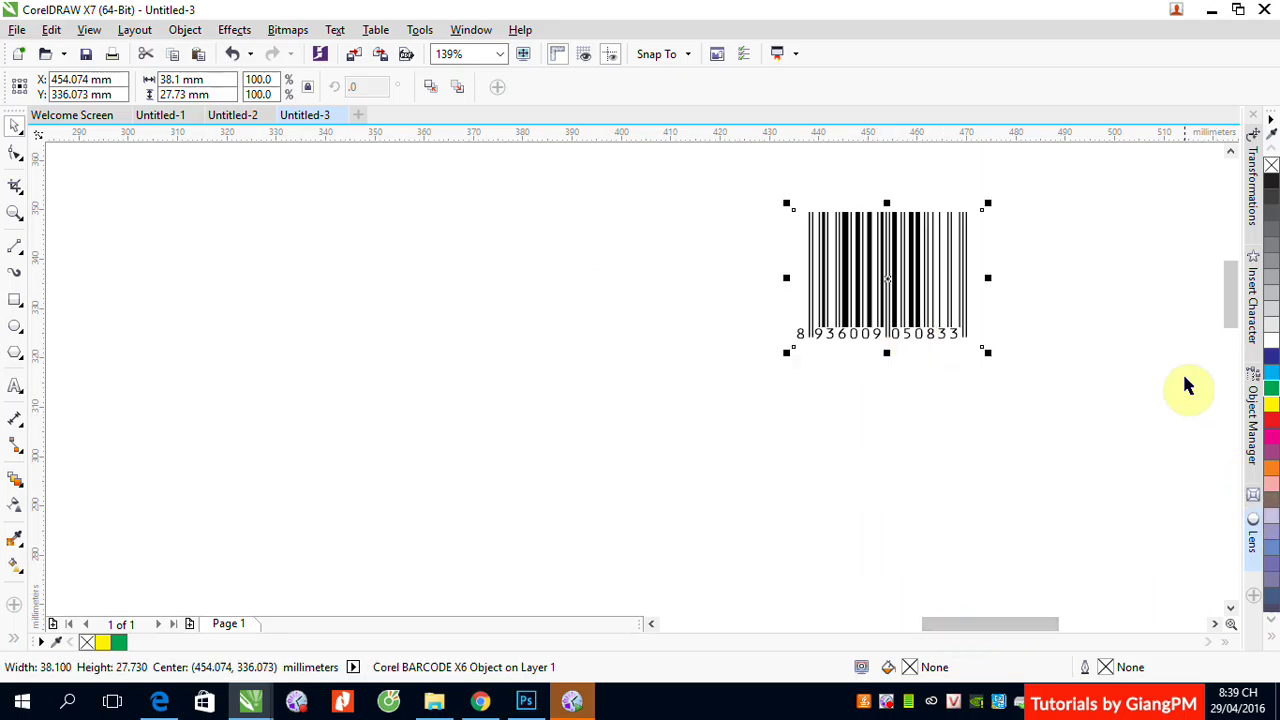
Move the green rectangle next to the barcode, at about X 564 mm, Y 330 mm
{"action": "left_click_drag", "start_coordinate": [1231, 300], "coordinate": [1228, 408]}
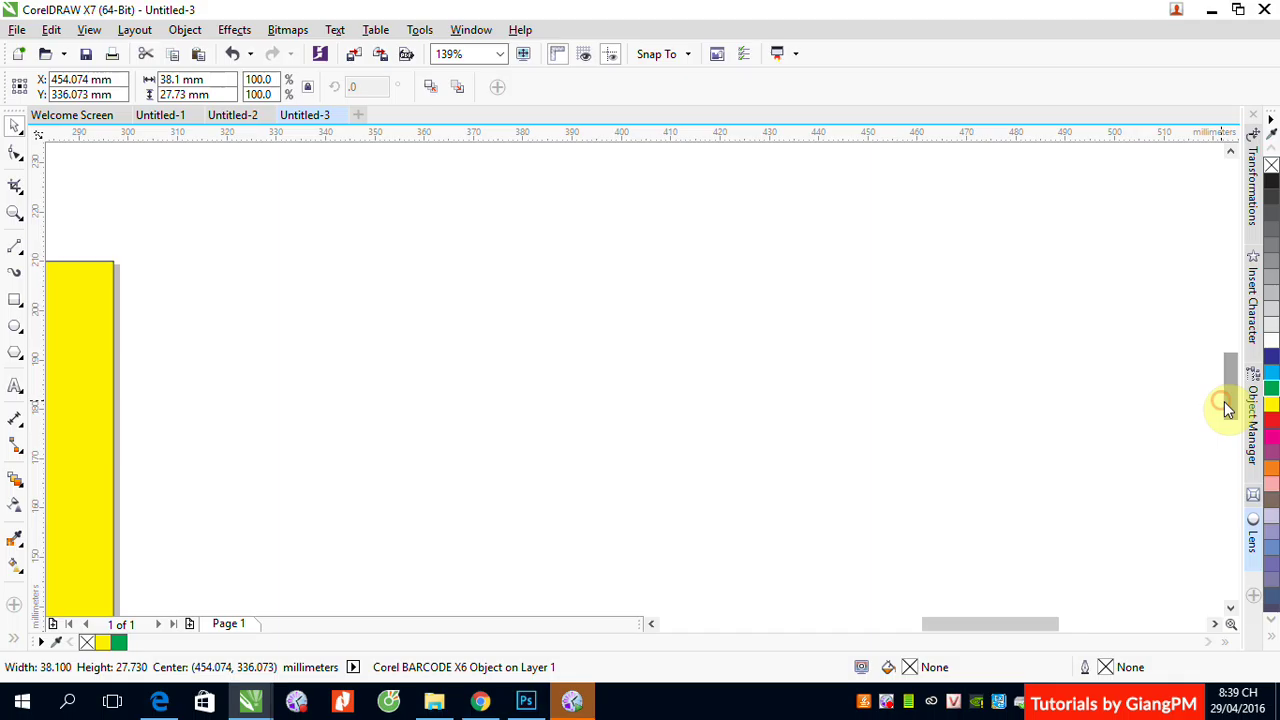
{"action": "key", "text": "F4"}
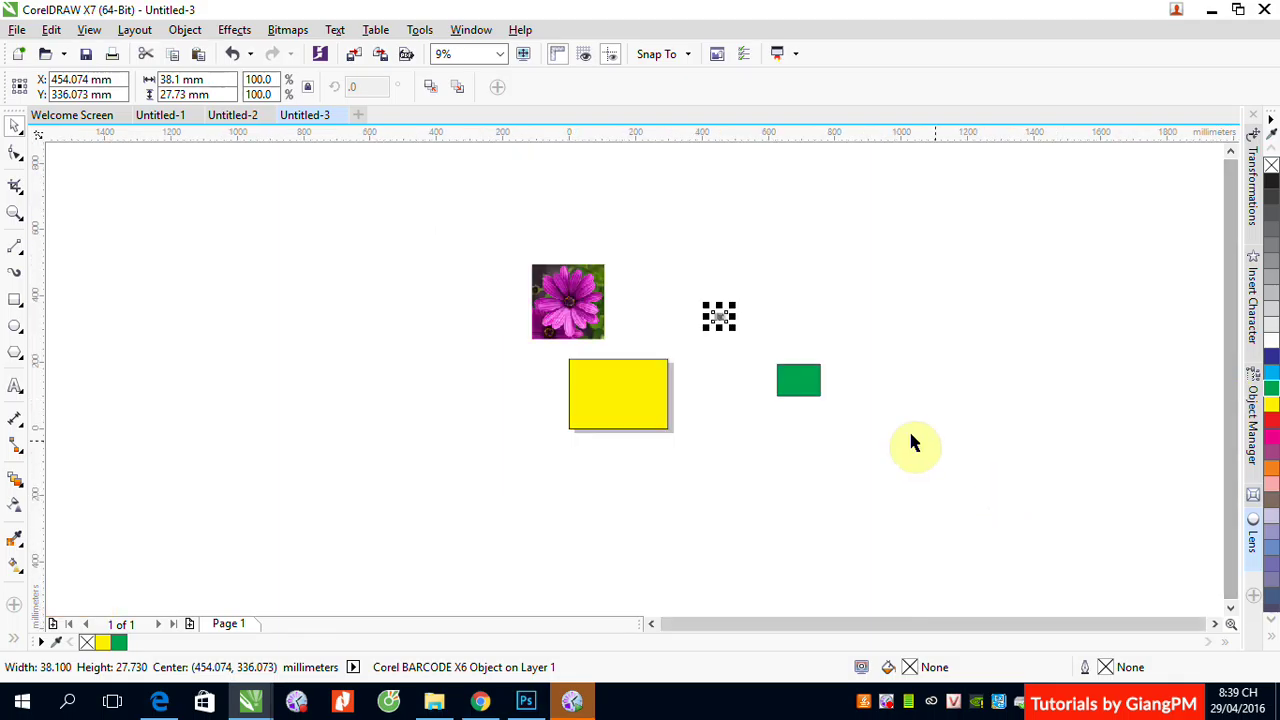
{"action": "left_click_drag", "start_coordinate": [808, 386], "coordinate": [763, 320]}
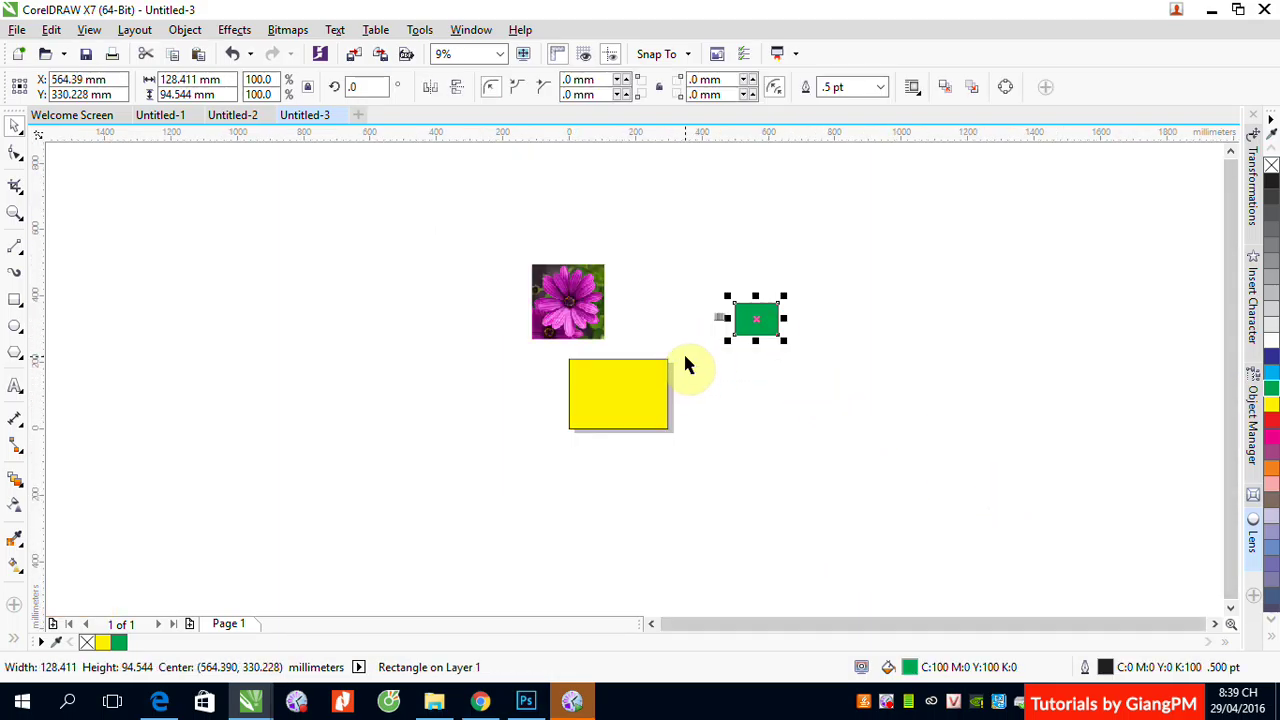
Select the barcode and the green rectangle together and move them to about X 731 mm, Y 341 mm
{"action": "left_click_drag", "start_coordinate": [689, 297], "coordinate": [814, 356]}
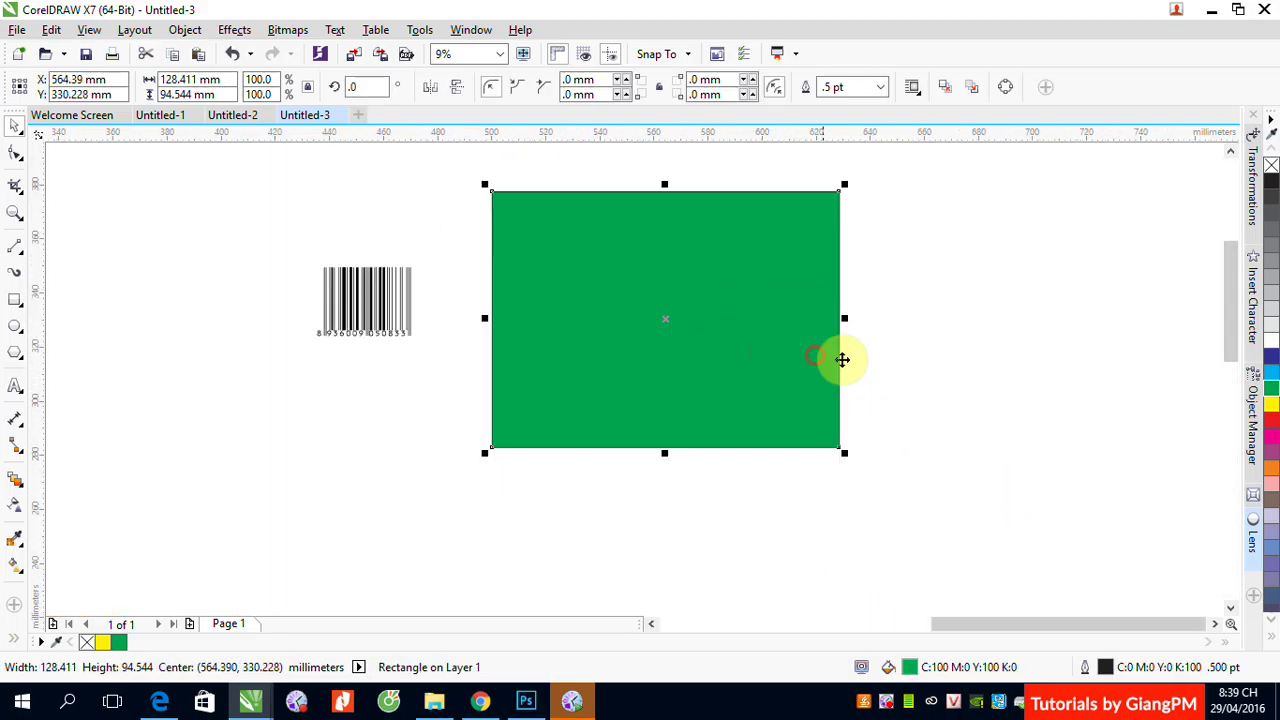
{"action": "left_click_drag", "start_coordinate": [244, 170], "coordinate": [307, 206]}
{"action": "left_click_drag", "start_coordinate": [490, 336], "coordinate": [946, 508]}
{"action": "left_click_drag", "start_coordinate": [598, 346], "coordinate": [1139, 300]}
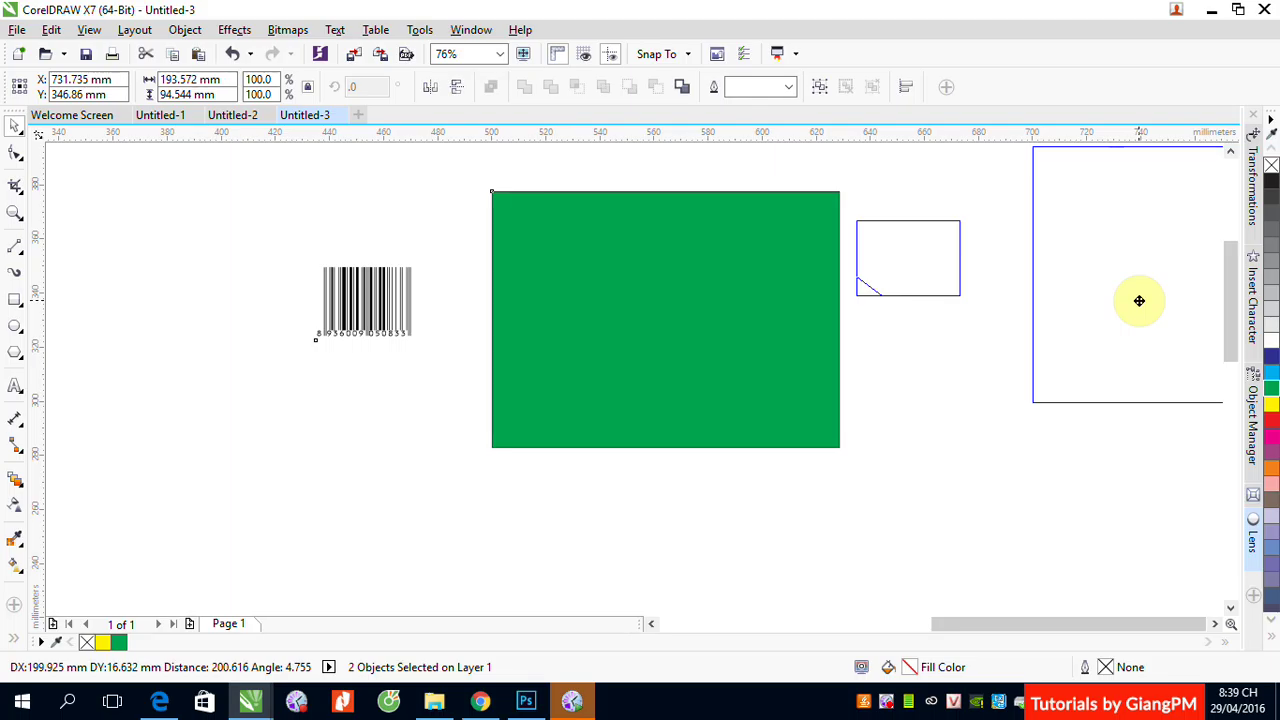
{"action": "left_click_drag", "start_coordinate": [1139, 301], "coordinate": [1137, 317]}
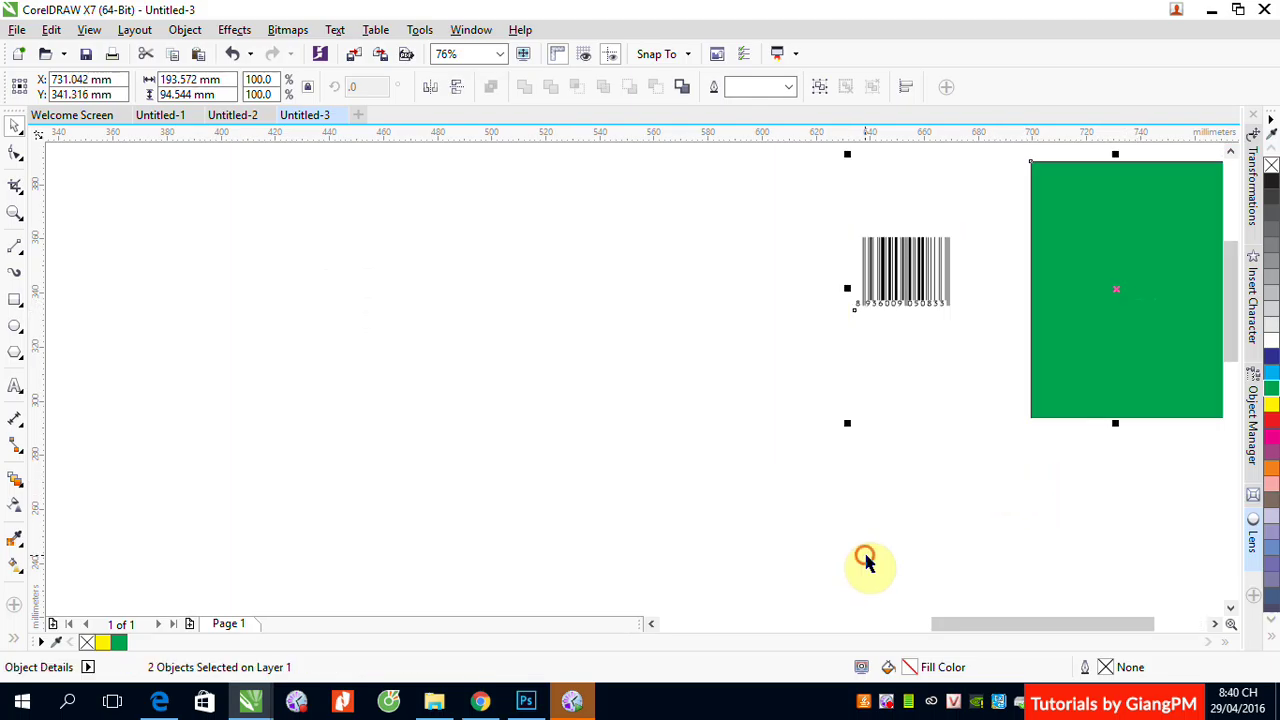
Move only the barcode away from the green rectangle to about X 504 mm, Y 305 mm and deselect it
{"action": "left_click", "coordinate": [900, 290]}
{"action": "left_click_drag", "start_coordinate": [900, 290], "coordinate": [503, 397]}
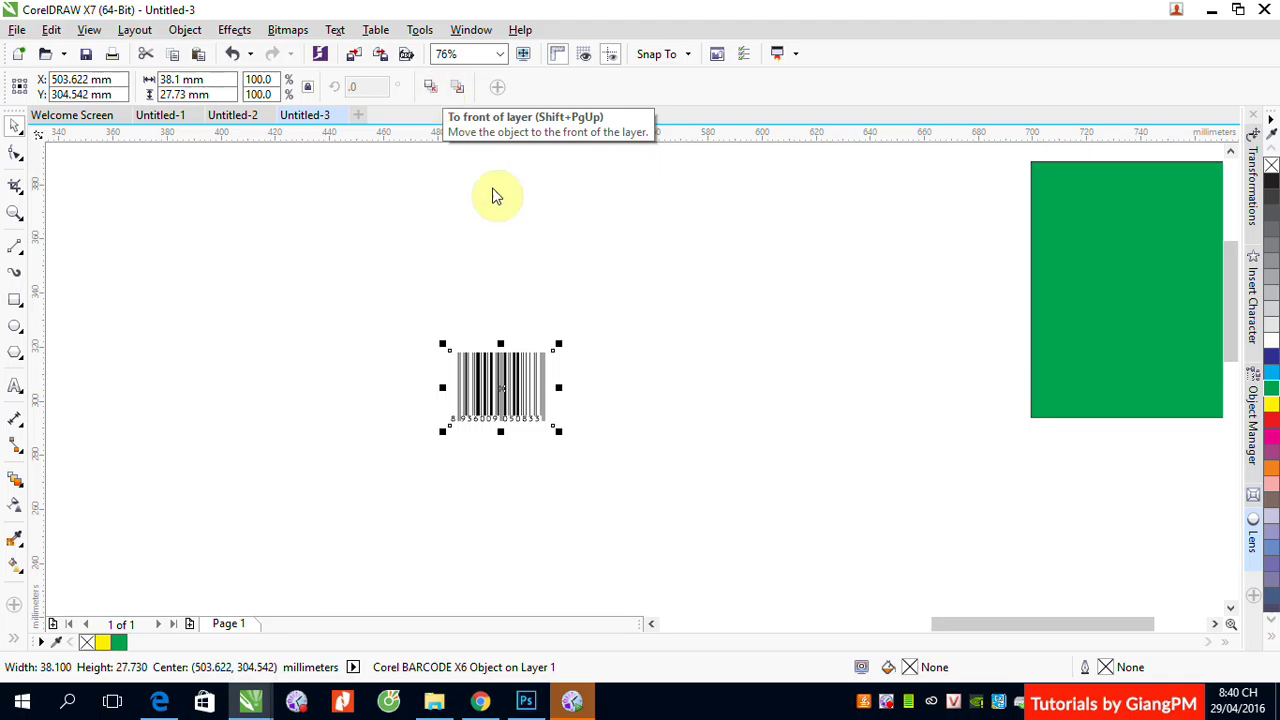
{"action": "left_click", "coordinate": [731, 343]}
Select the barcode and start an export in the CMX - Corel Presentation Exchange (*.cmx) format
{"action": "left_click", "coordinate": [505, 385]}
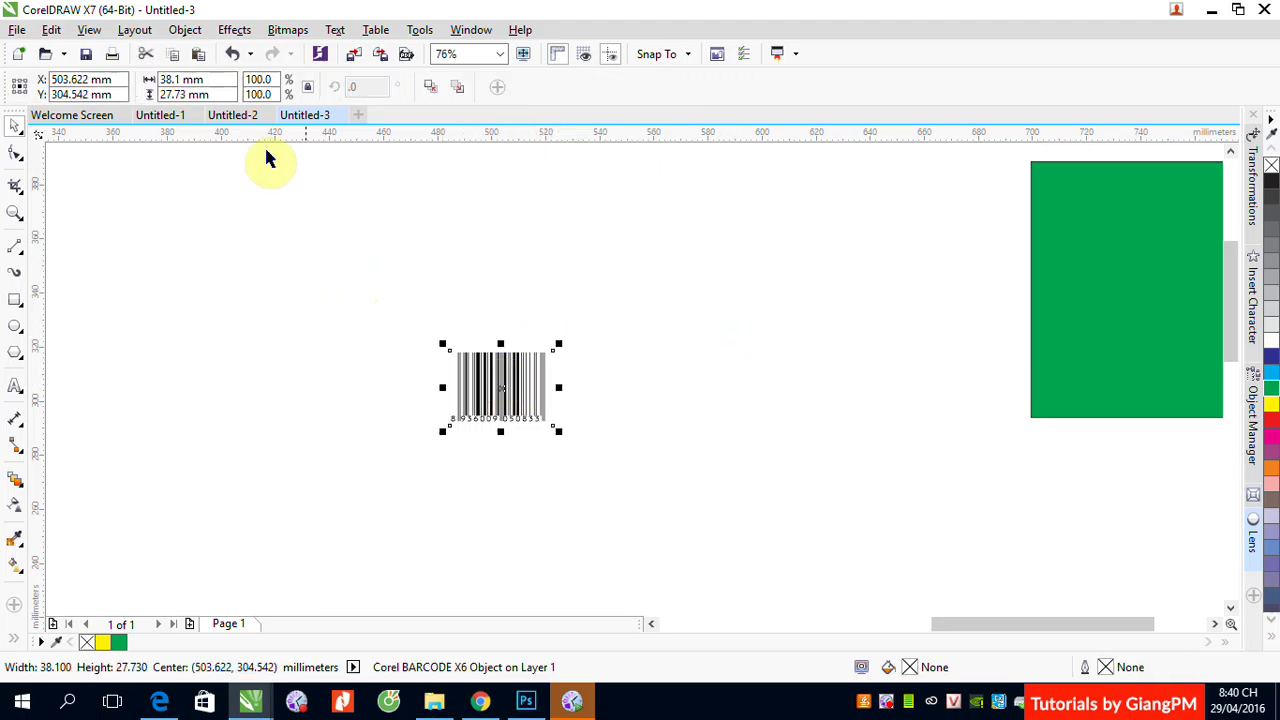
{"action": "left_click", "coordinate": [380, 56]}
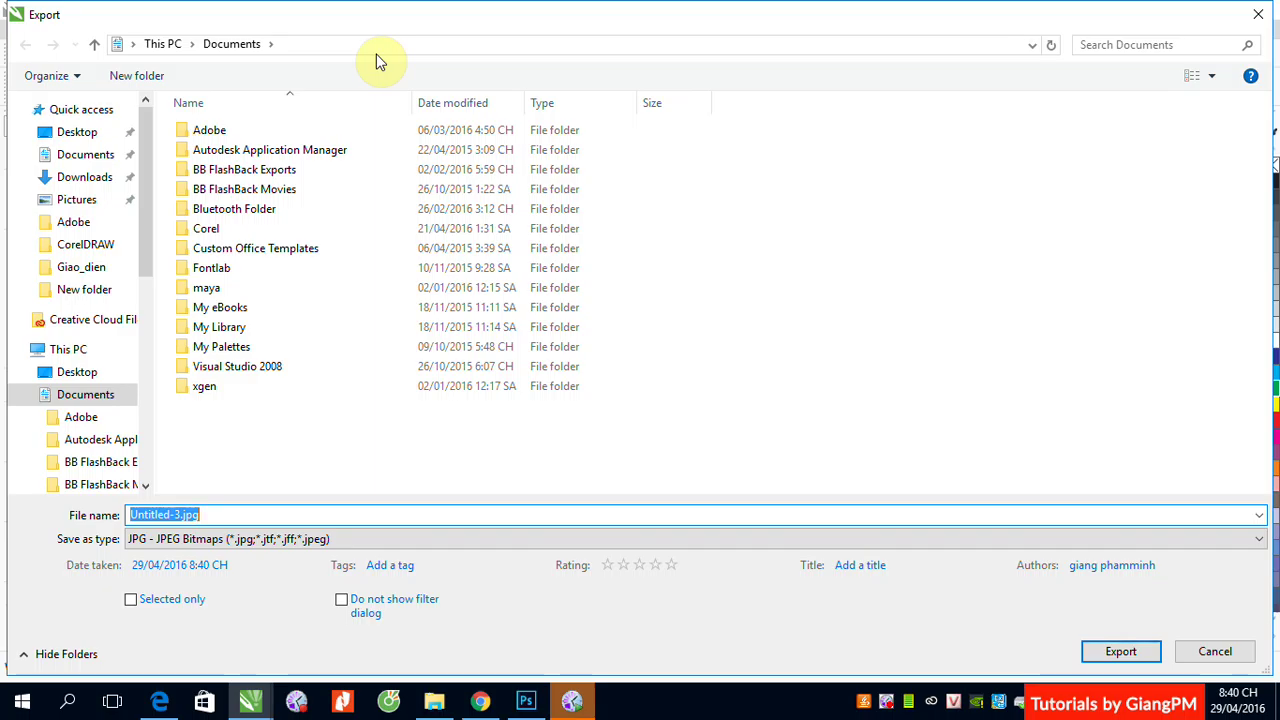
{"action": "left_click", "coordinate": [314, 538]}
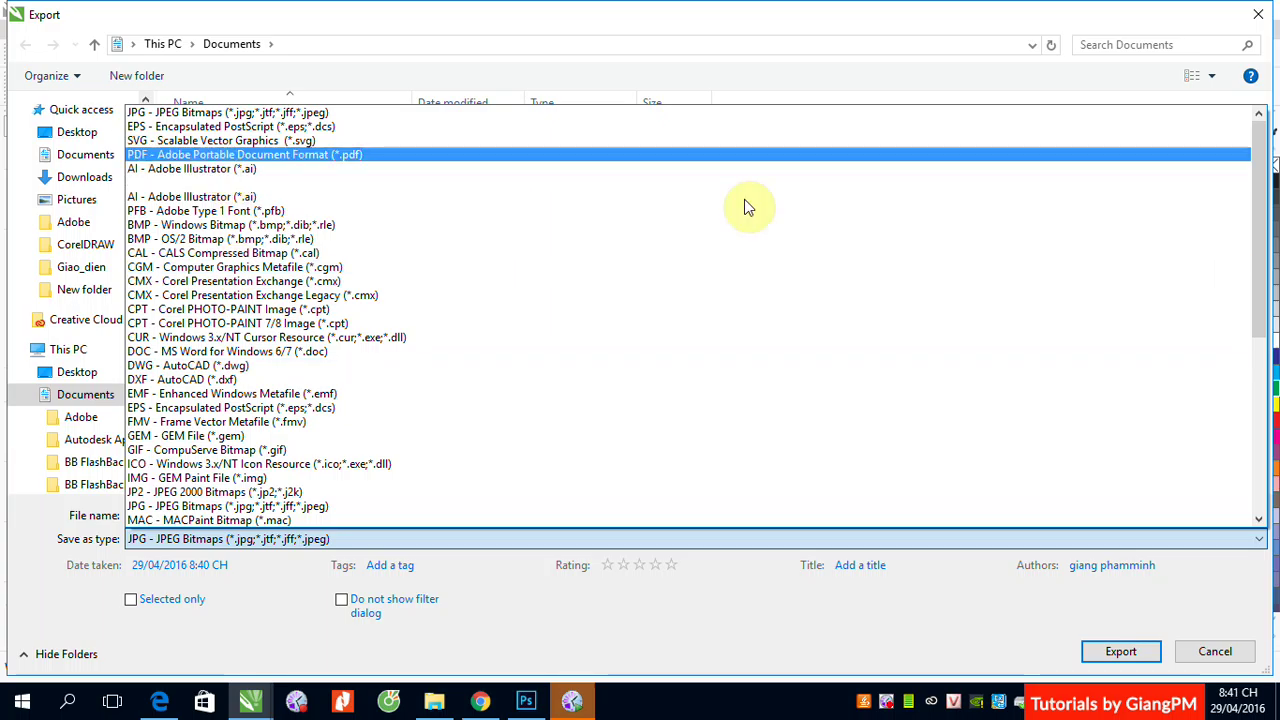
{"action": "left_click", "coordinate": [213, 172]}
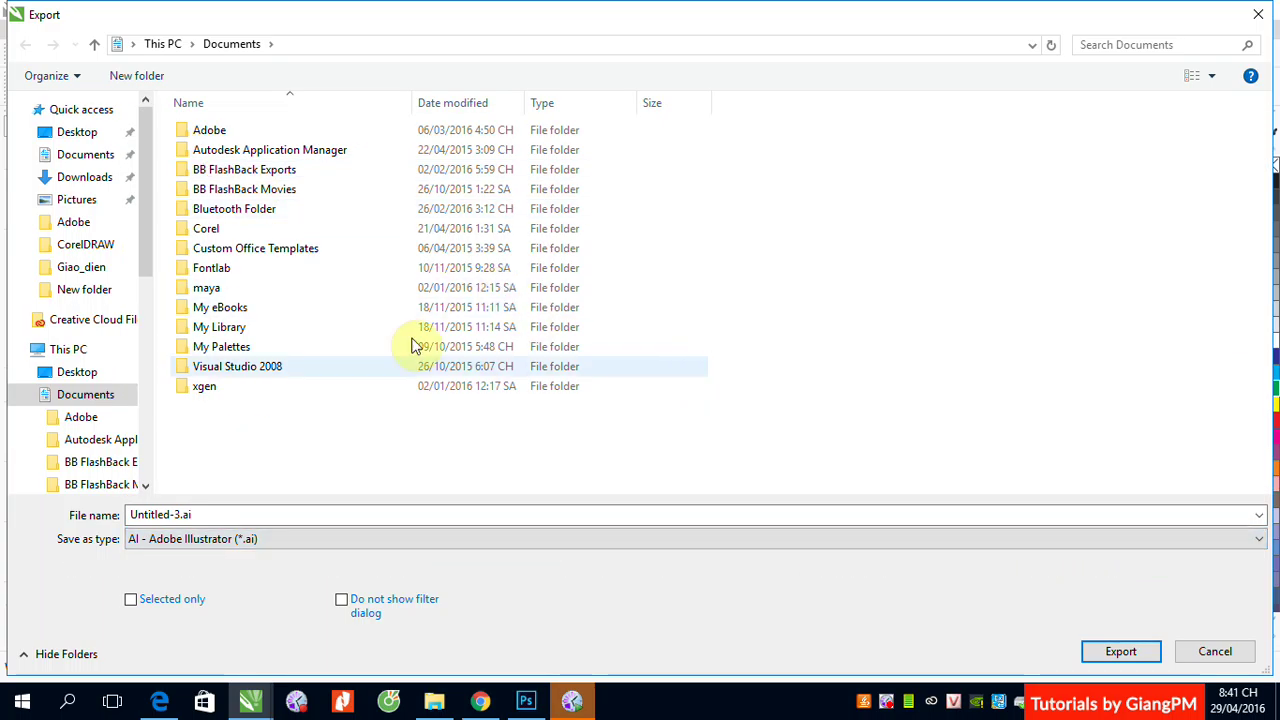
{"action": "left_click", "coordinate": [228, 541]}
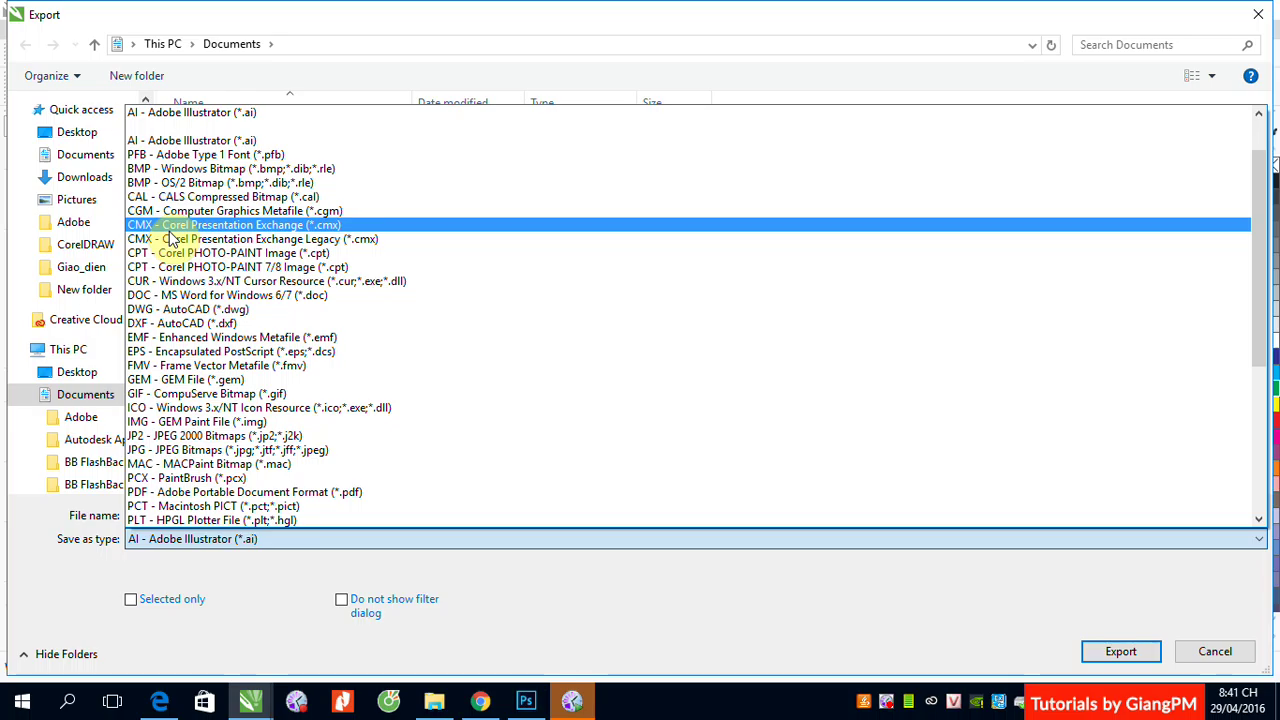
{"action": "left_click", "coordinate": [258, 226]}
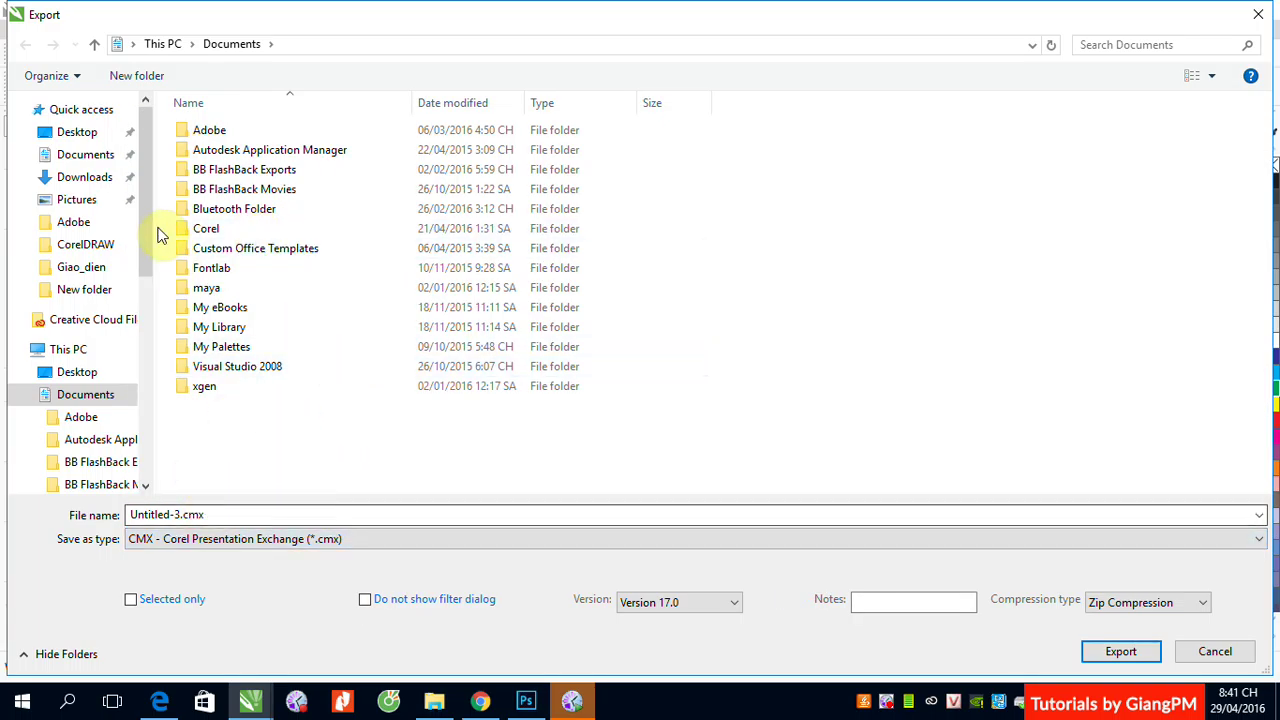
Name the export file Barcode and export it to the Desktop
{"action": "left_click", "coordinate": [77, 132]}
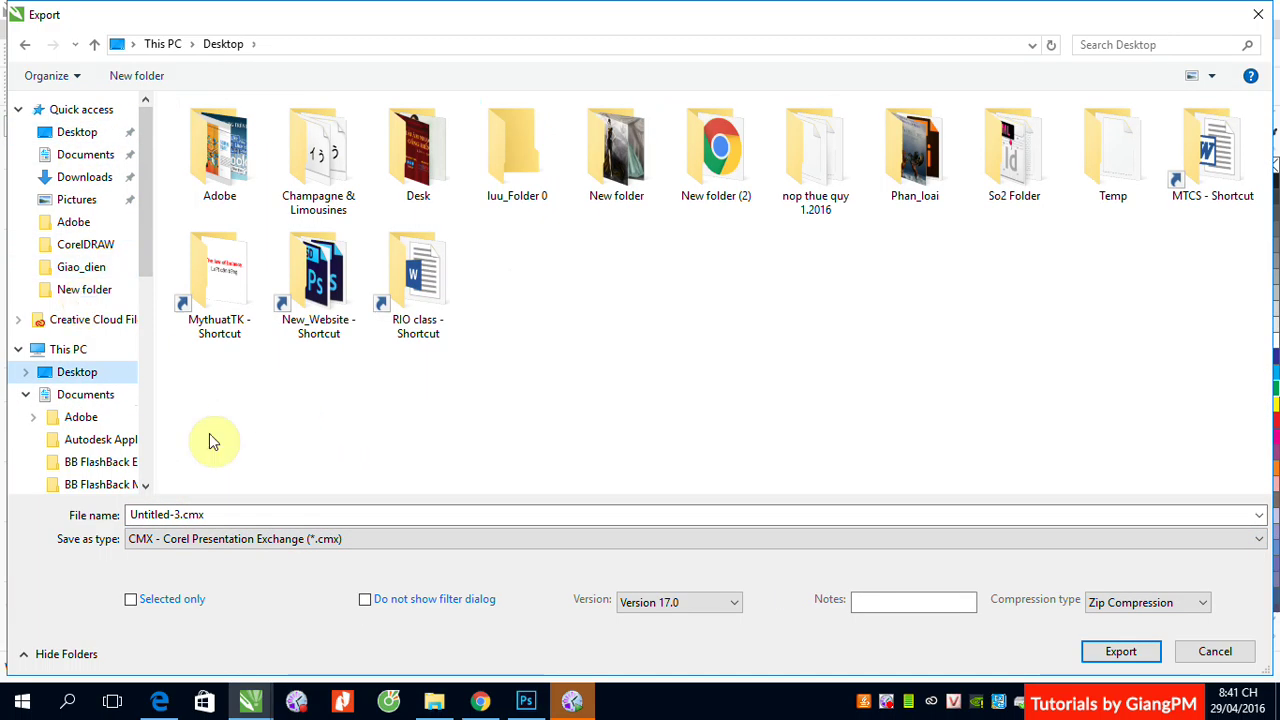
{"action": "left_click", "coordinate": [229, 516]}
{"action": "double_click", "coordinate": [229, 516]}
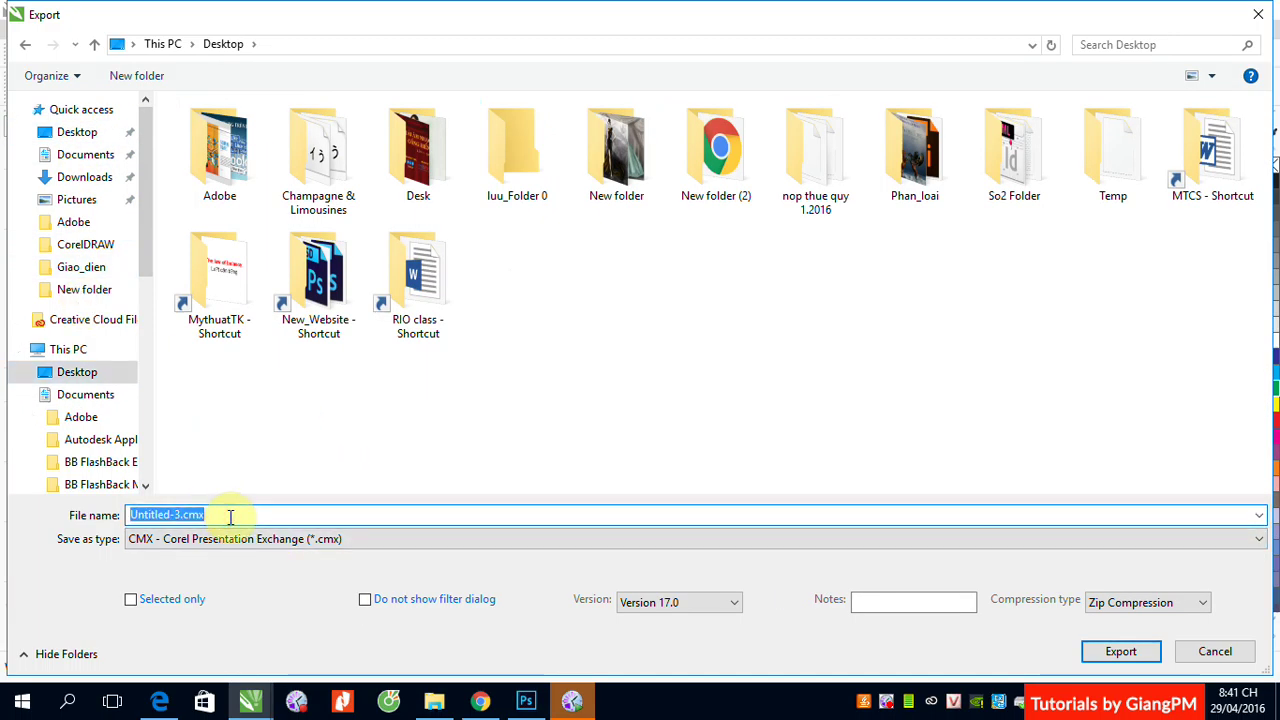
{"action": "type", "text": "Bar"}
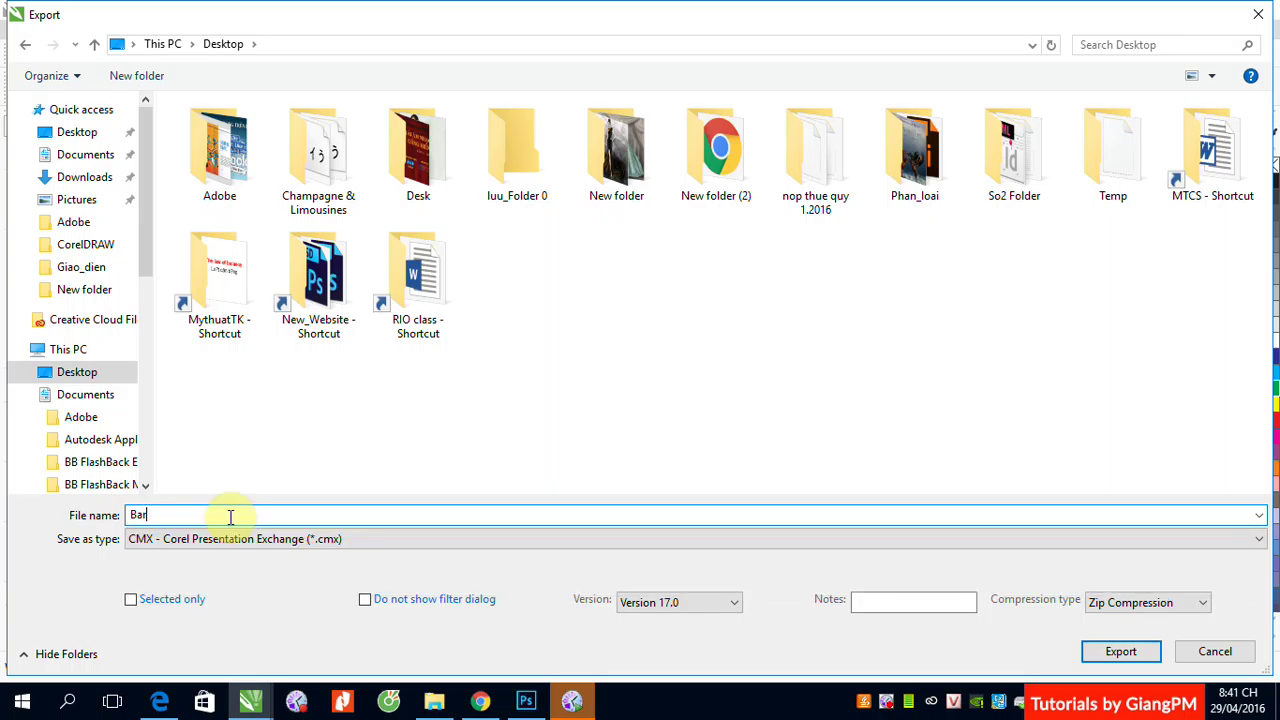
{"action": "type", "text": "code"}
{"action": "left_click", "coordinate": [1133, 652]}
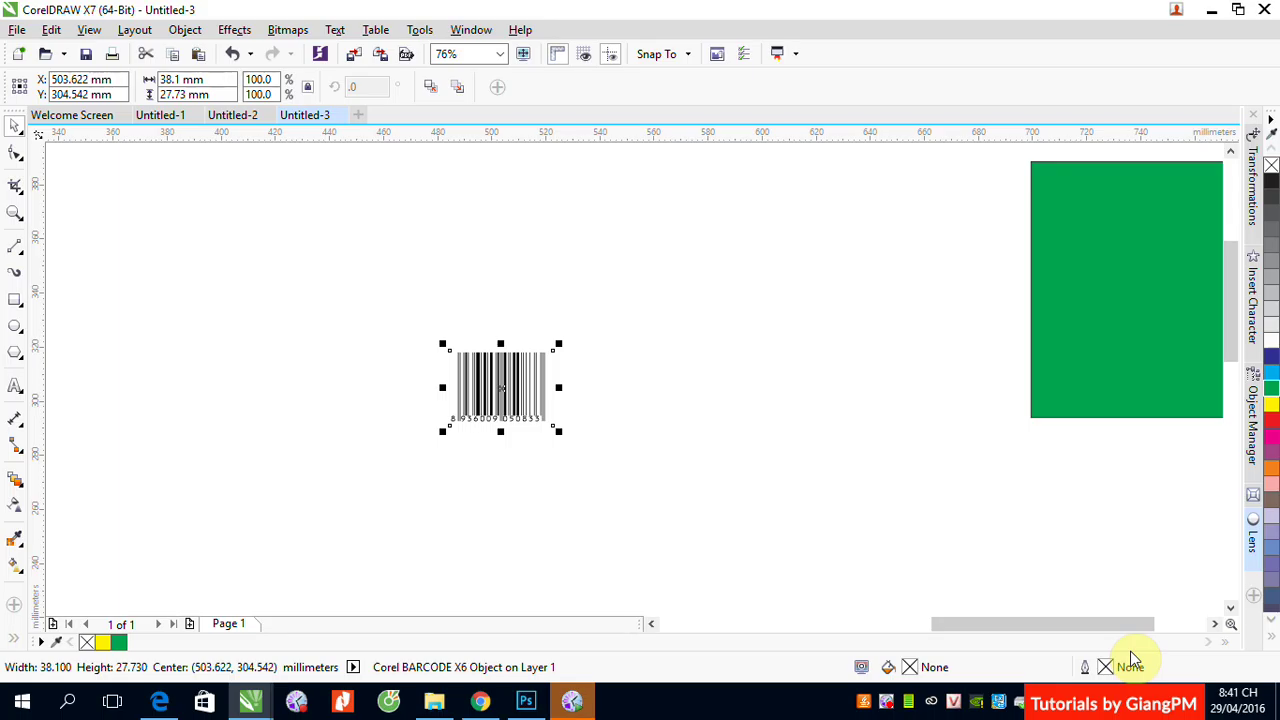
{"action": "left_click", "coordinate": [791, 357]}
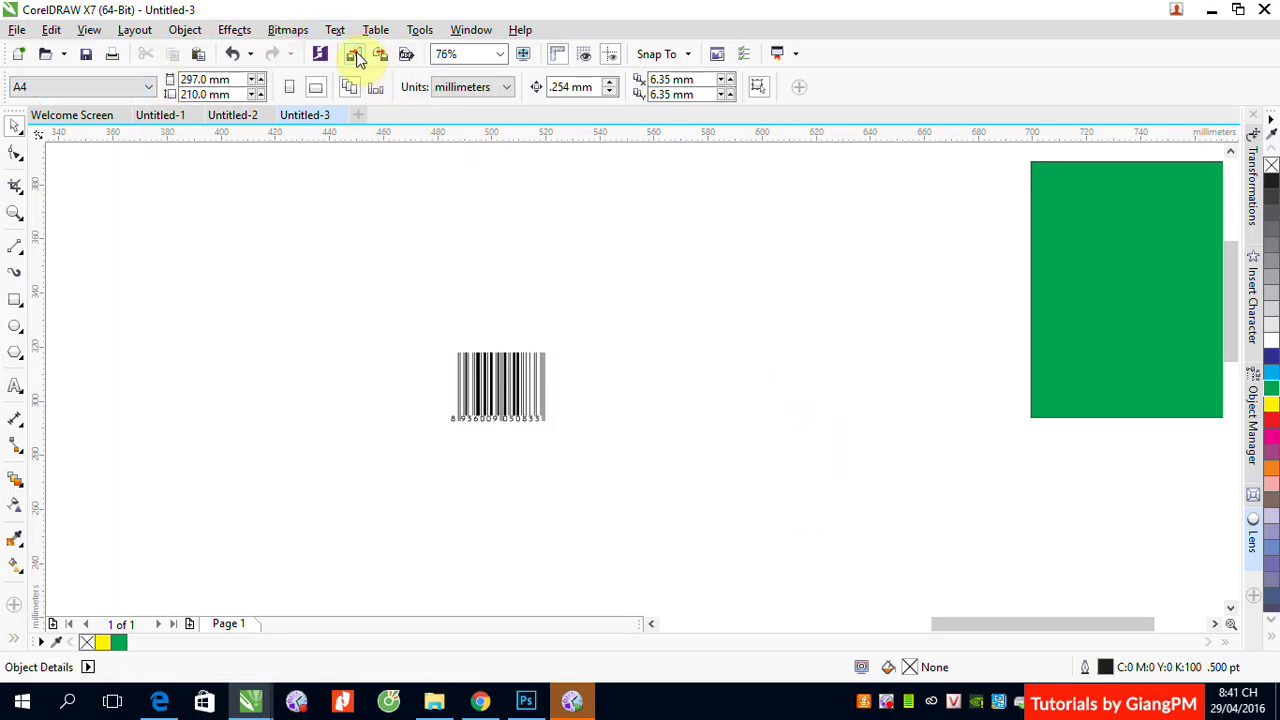
{"action": "key", "text": "ctrl+i"}
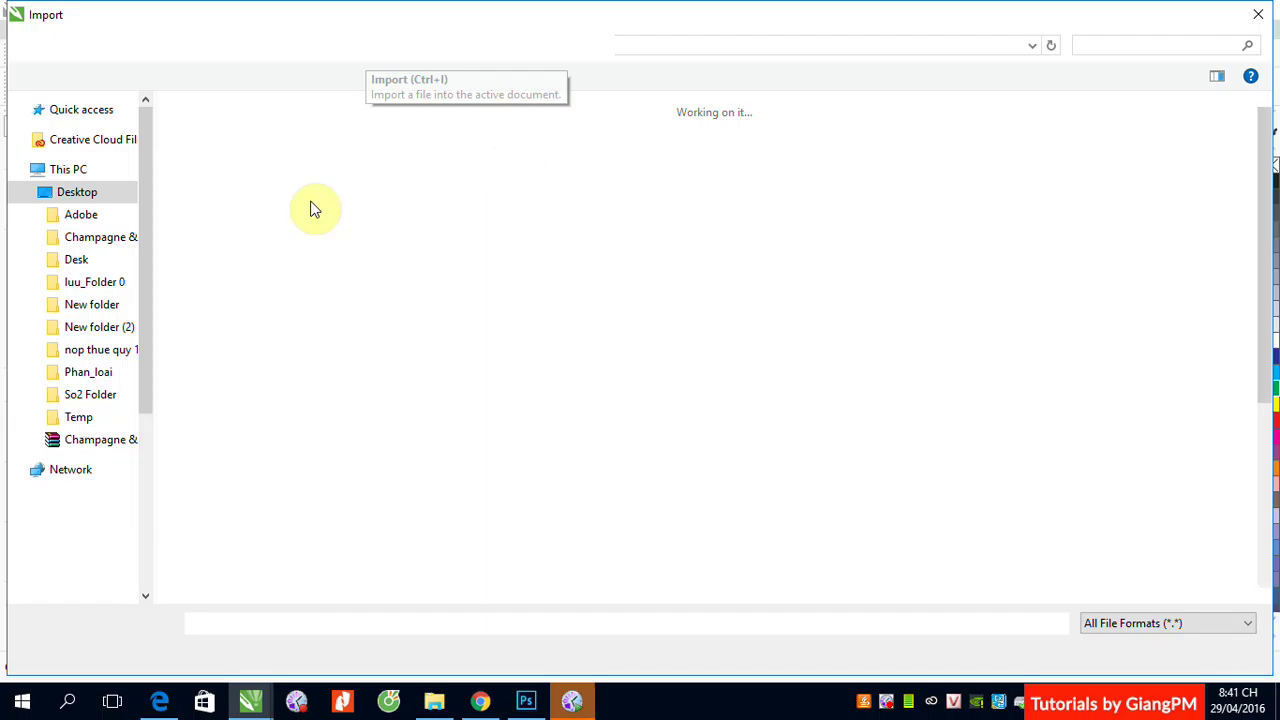
{"action": "left_click", "coordinate": [84, 136]}
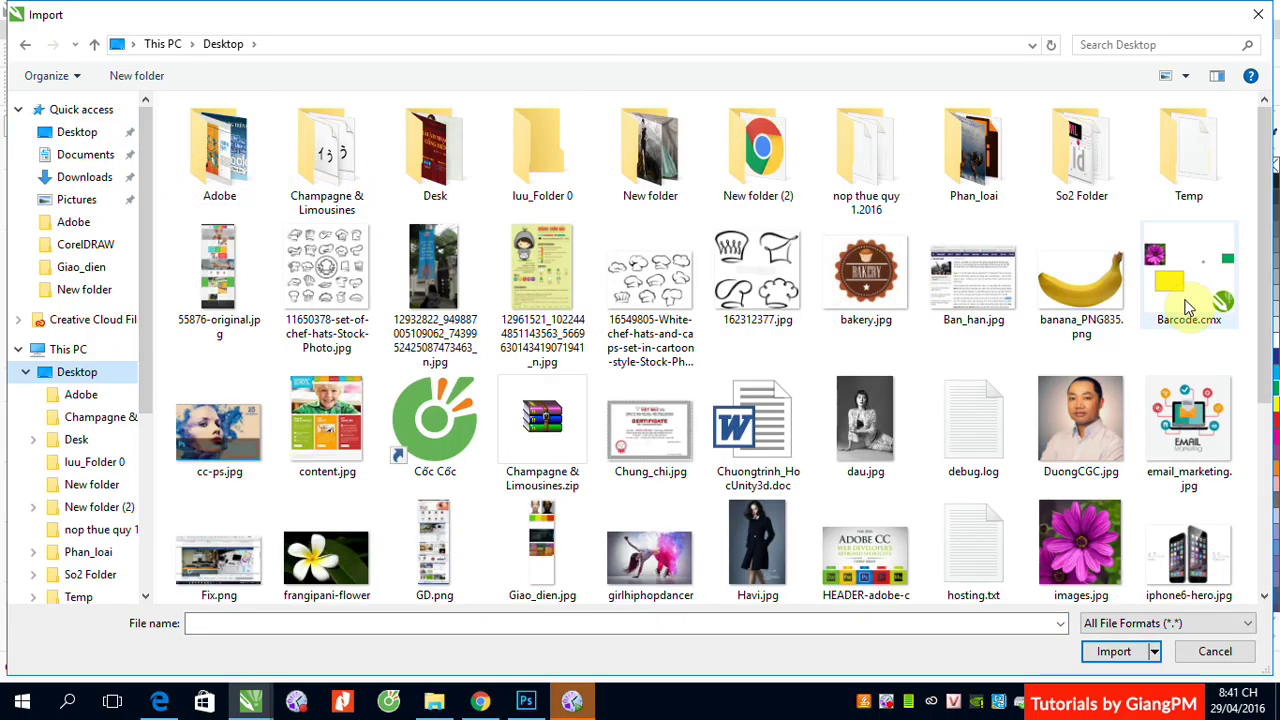
{"action": "mouse_move", "coordinate": [1262, 203]}
{"action": "left_mouse_down"}
{"action": "mouse_move", "coordinate": [1272, 373]}
{"action": "mouse_move", "coordinate": [1249, 191]}
{"action": "left_mouse_up"}
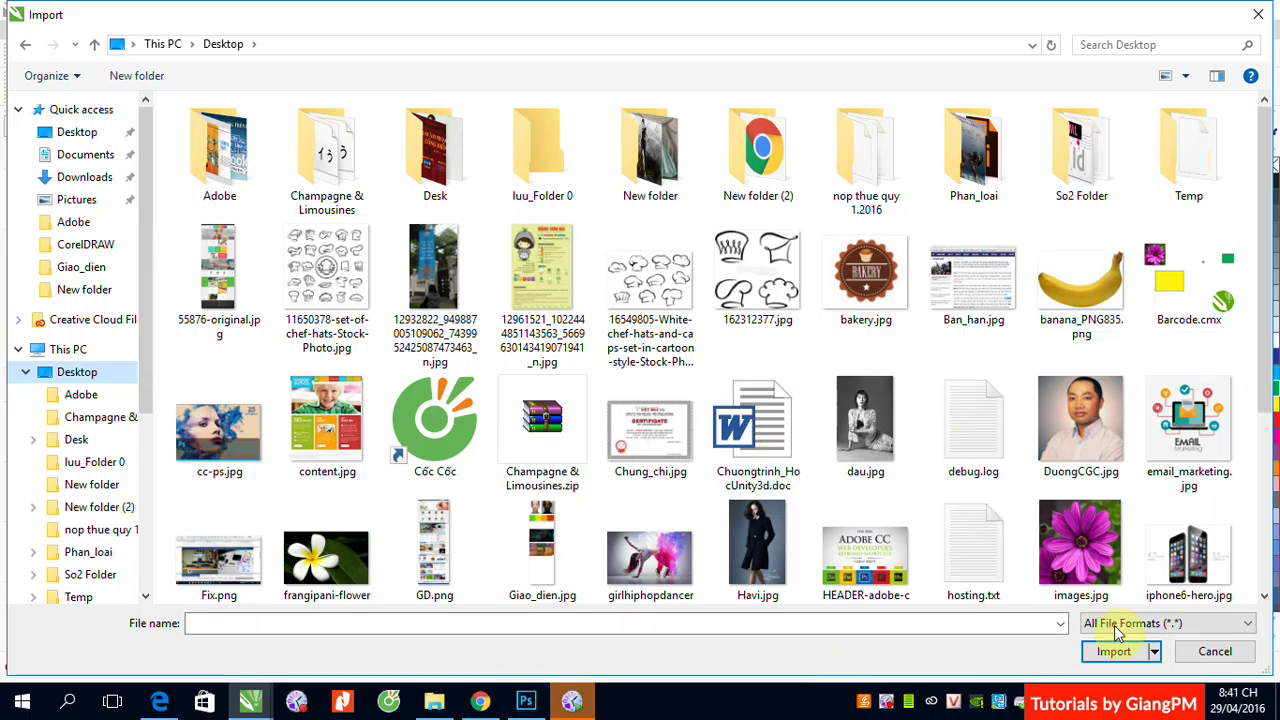
{"action": "left_click", "coordinate": [1231, 657]}
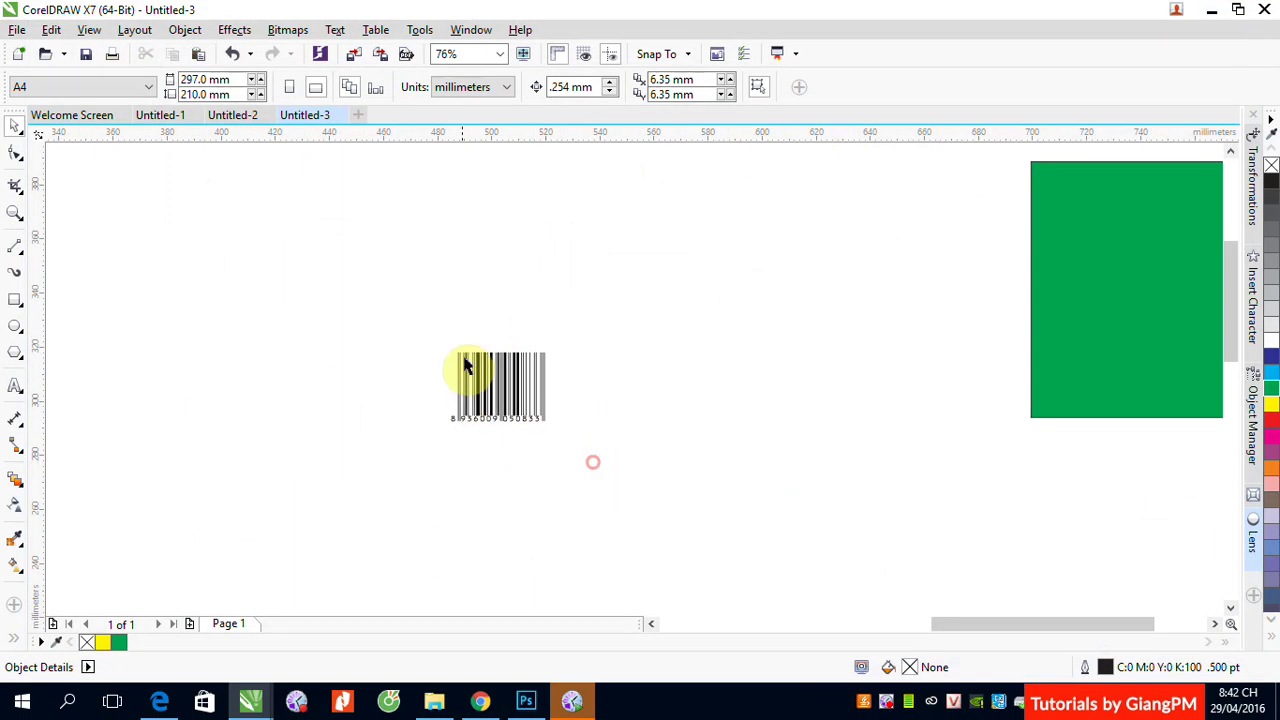
Select the barcode and export only the selection in CMX format to the Desktop, overwriting Barcode.cmx
{"action": "left_click", "coordinate": [503, 376]}
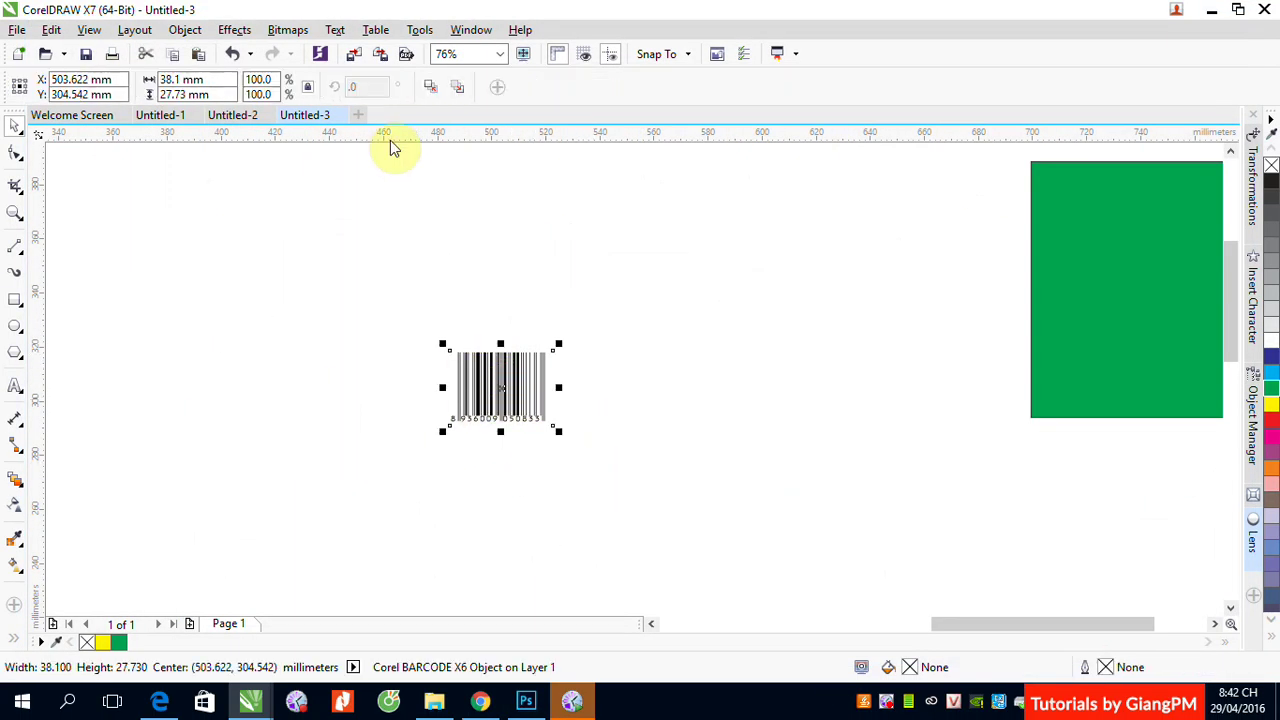
{"action": "left_click", "coordinate": [380, 55]}
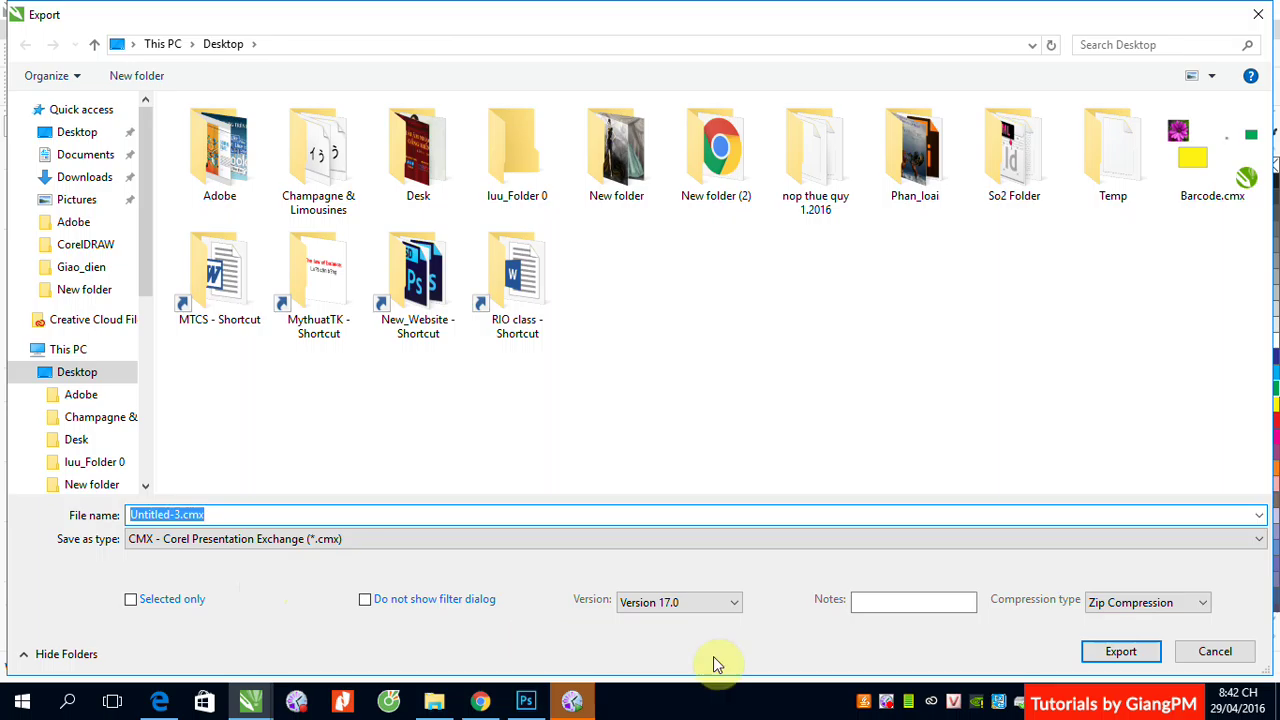
{"action": "left_click", "coordinate": [1220, 652]}
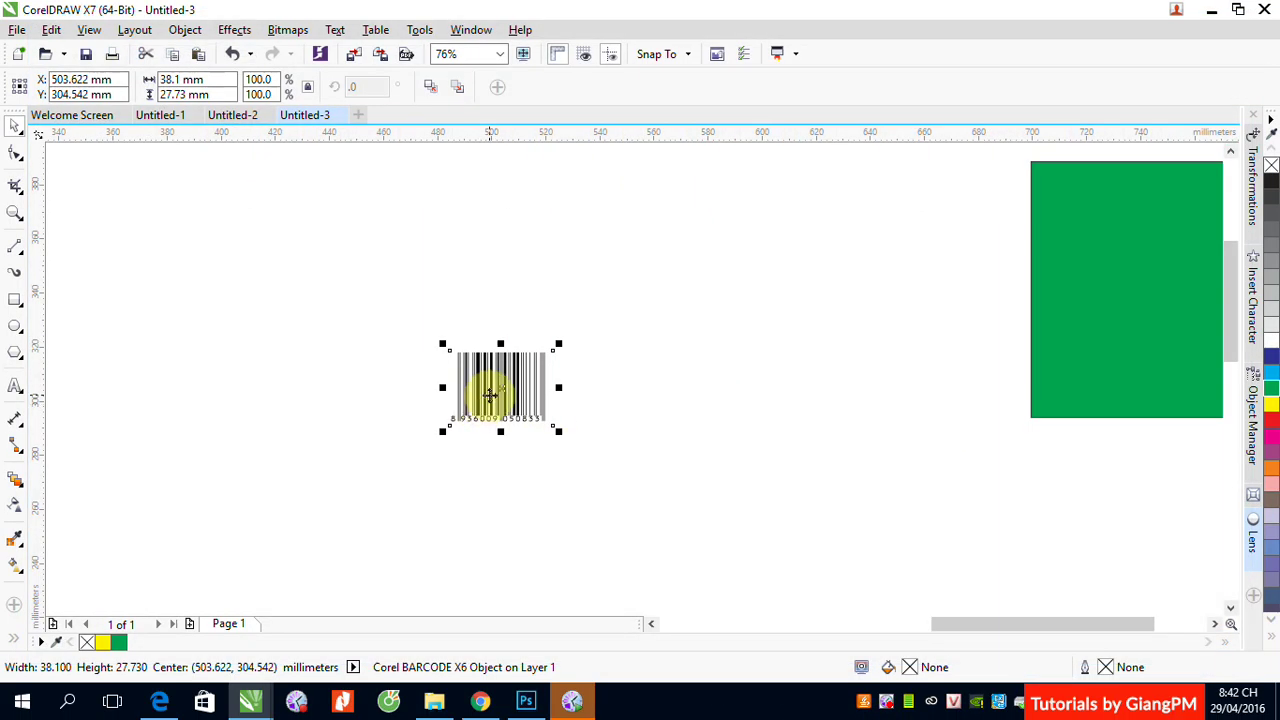
{"action": "left_click", "coordinate": [380, 54]}
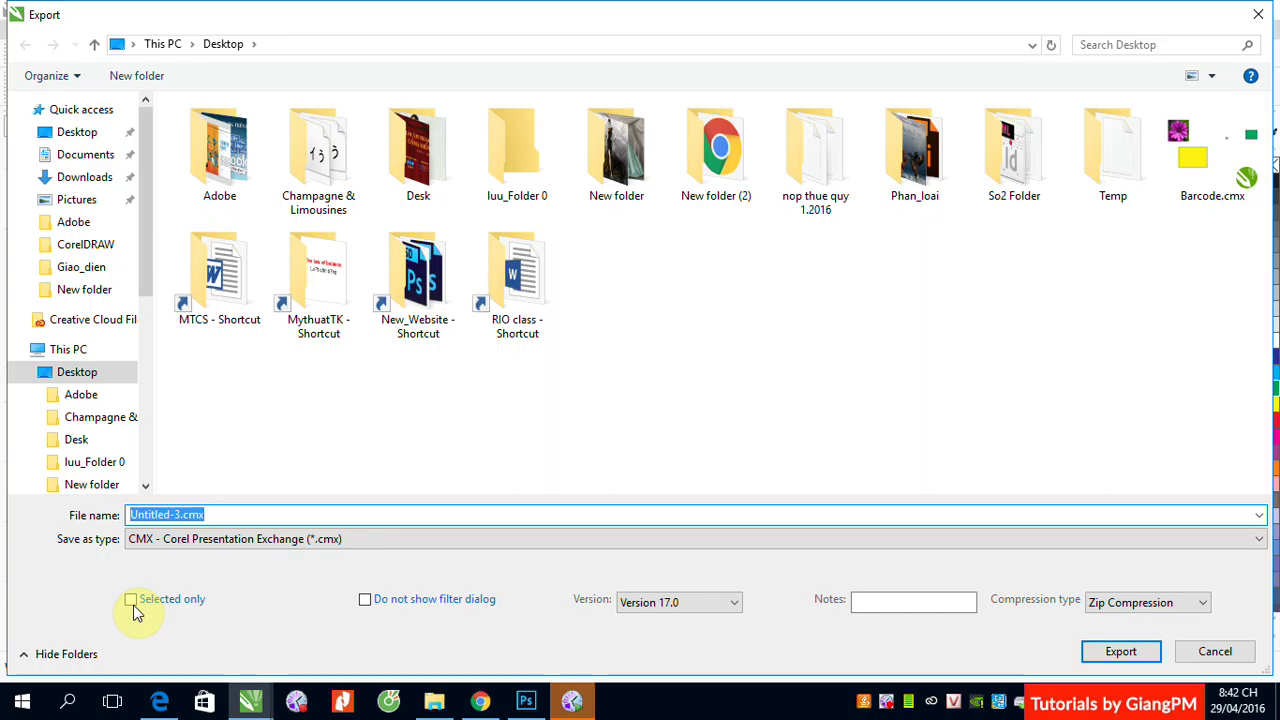
{"action": "left_click", "coordinate": [131, 601]}
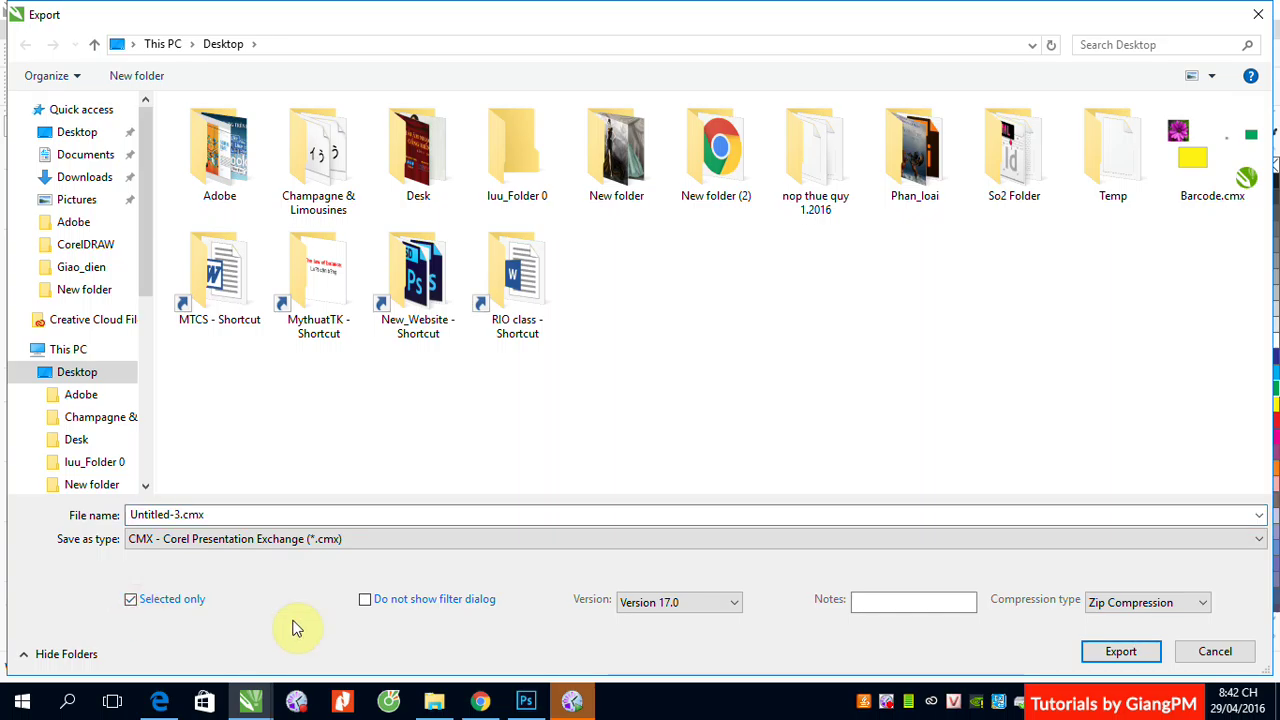
{"action": "left_click", "coordinate": [1194, 173]}
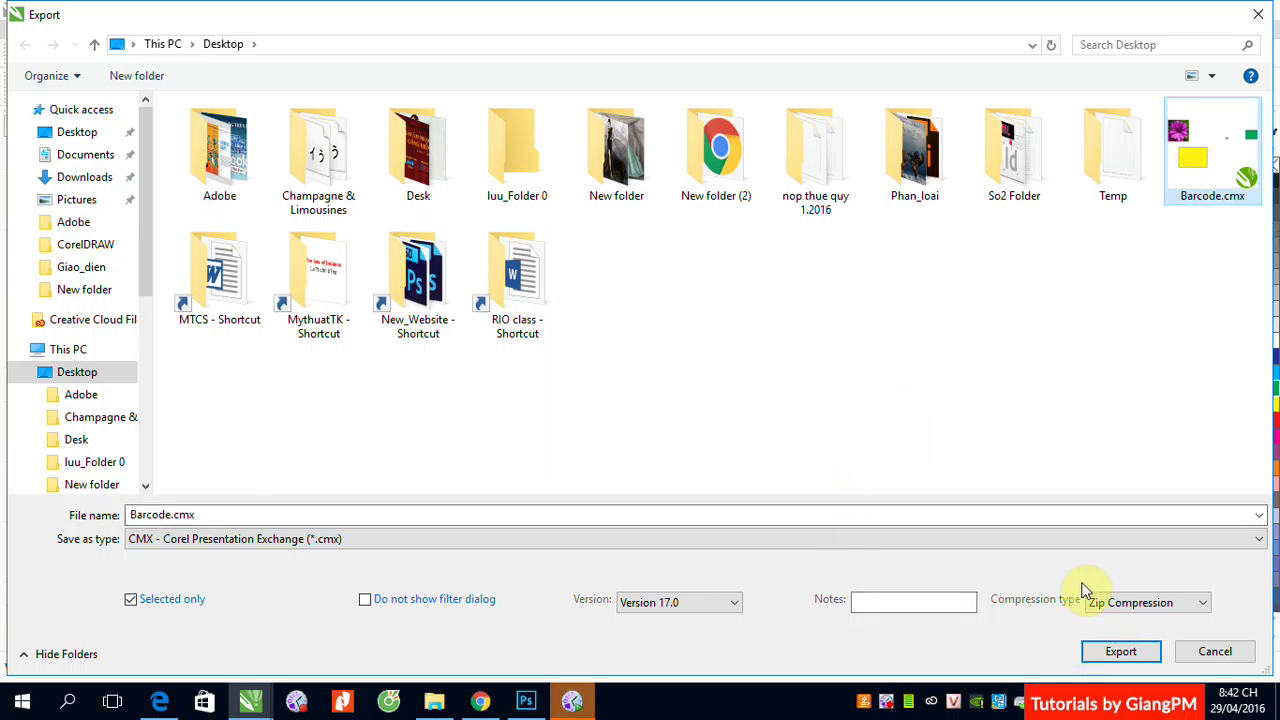
{"action": "right_click", "coordinate": [887, 701]}
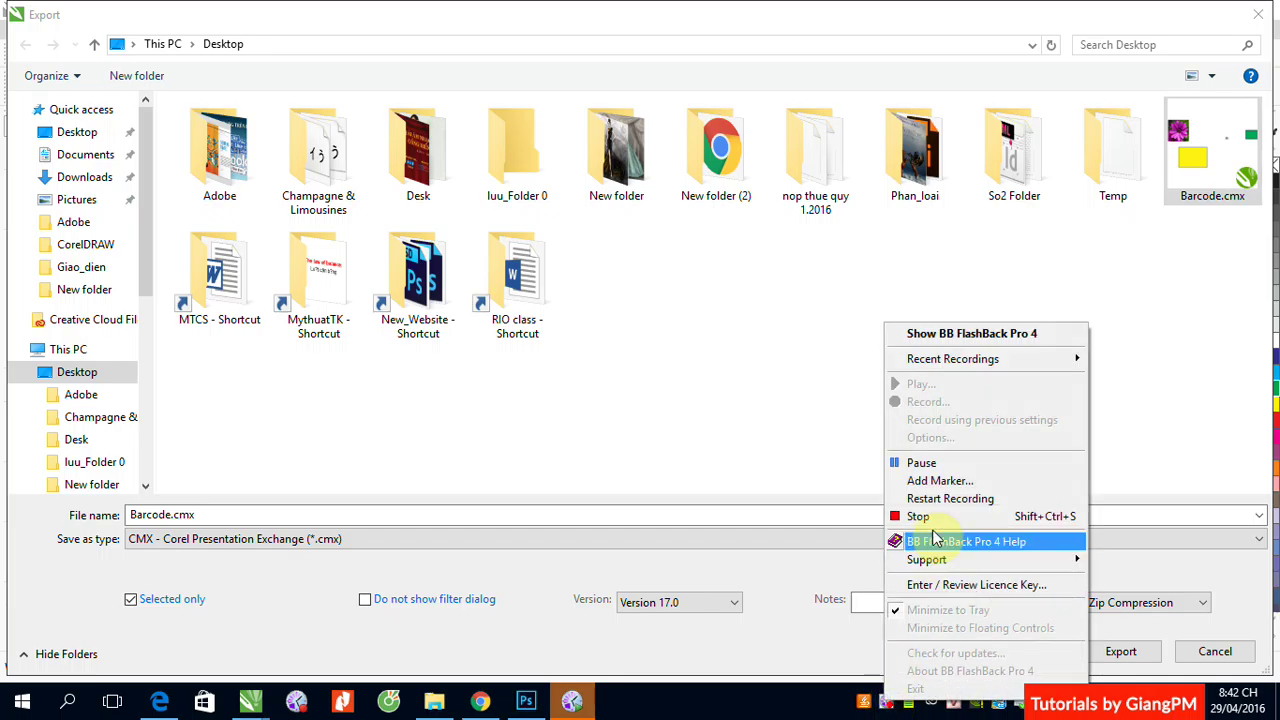
{"action": "left_click", "coordinate": [921, 462]}
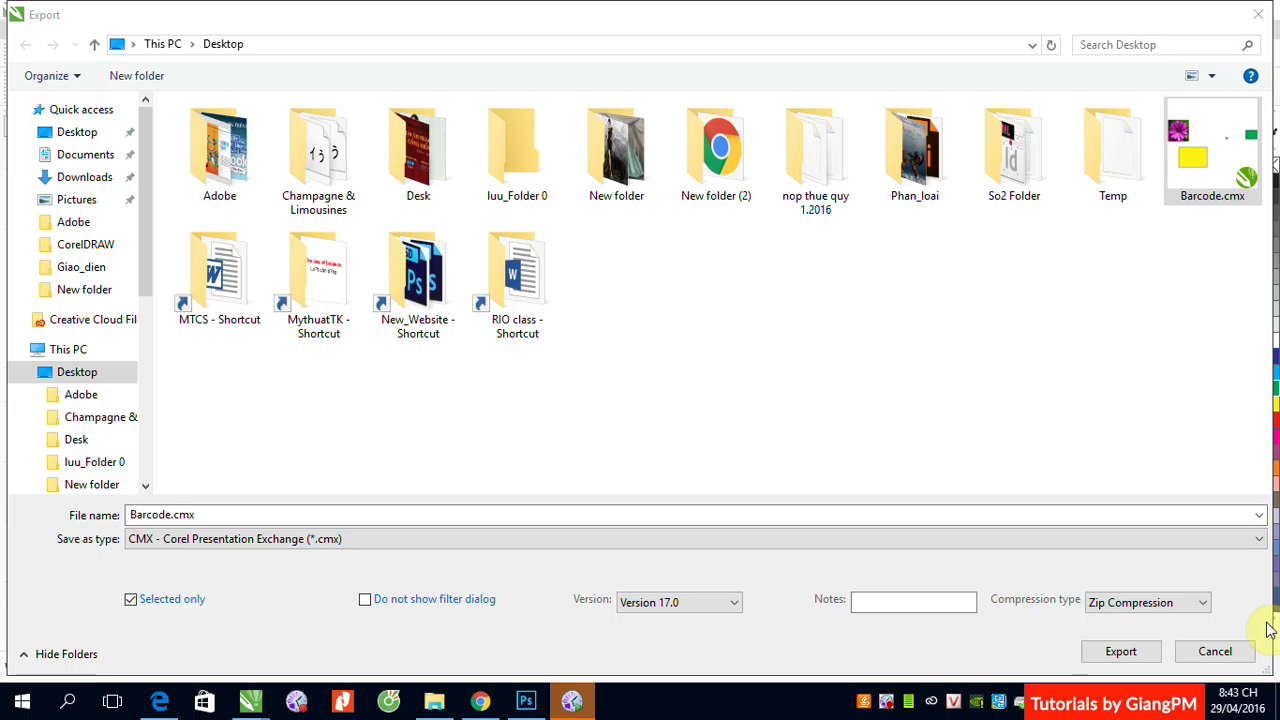
{"action": "left_click", "coordinate": [1120, 655]}
{"action": "left_click", "coordinate": [690, 352]}
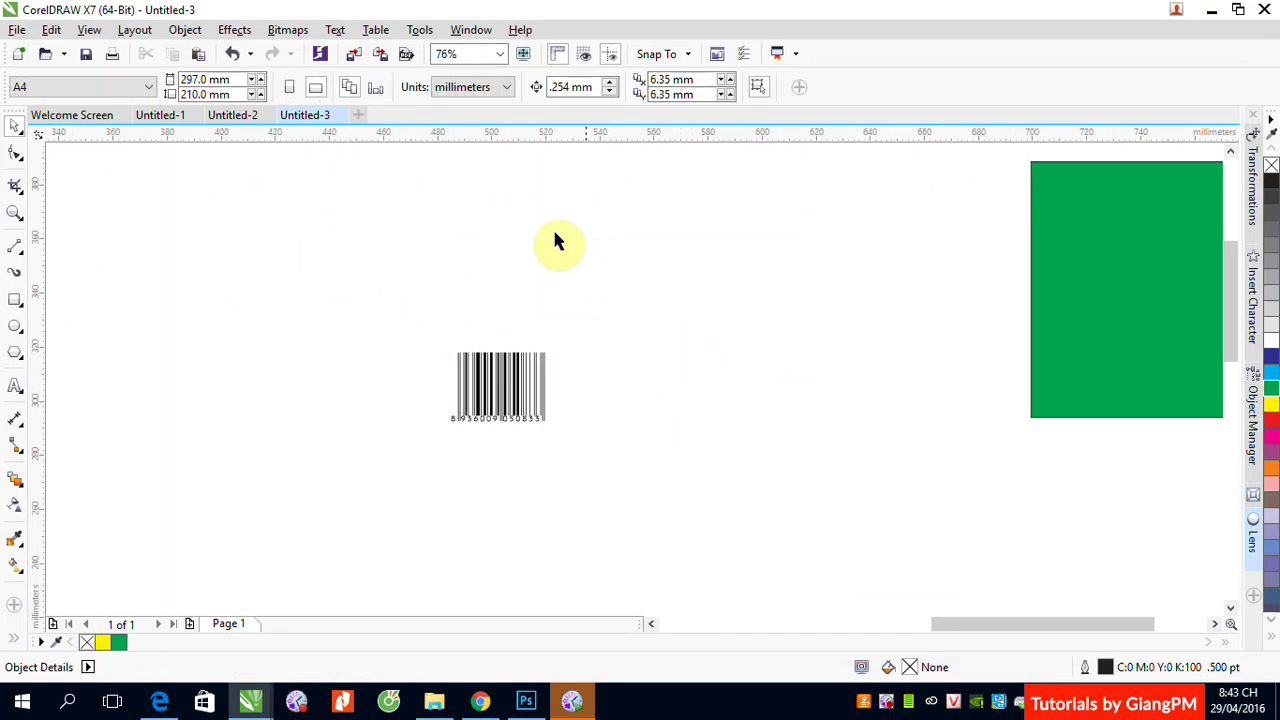
Import Barcode.cmx from the Desktop and place it on the green rectangle at about X 740 mm, Y 350 mm
{"action": "left_click", "coordinate": [353, 55]}
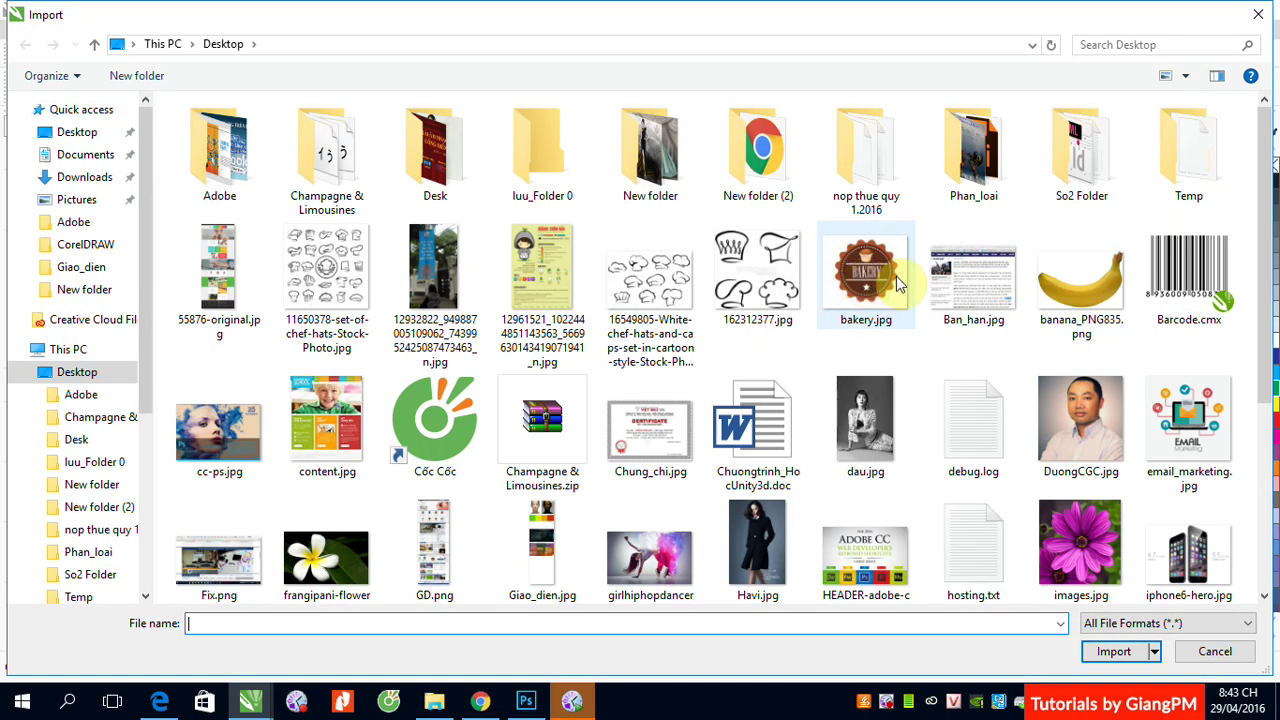
{"action": "left_click", "coordinate": [1183, 285]}
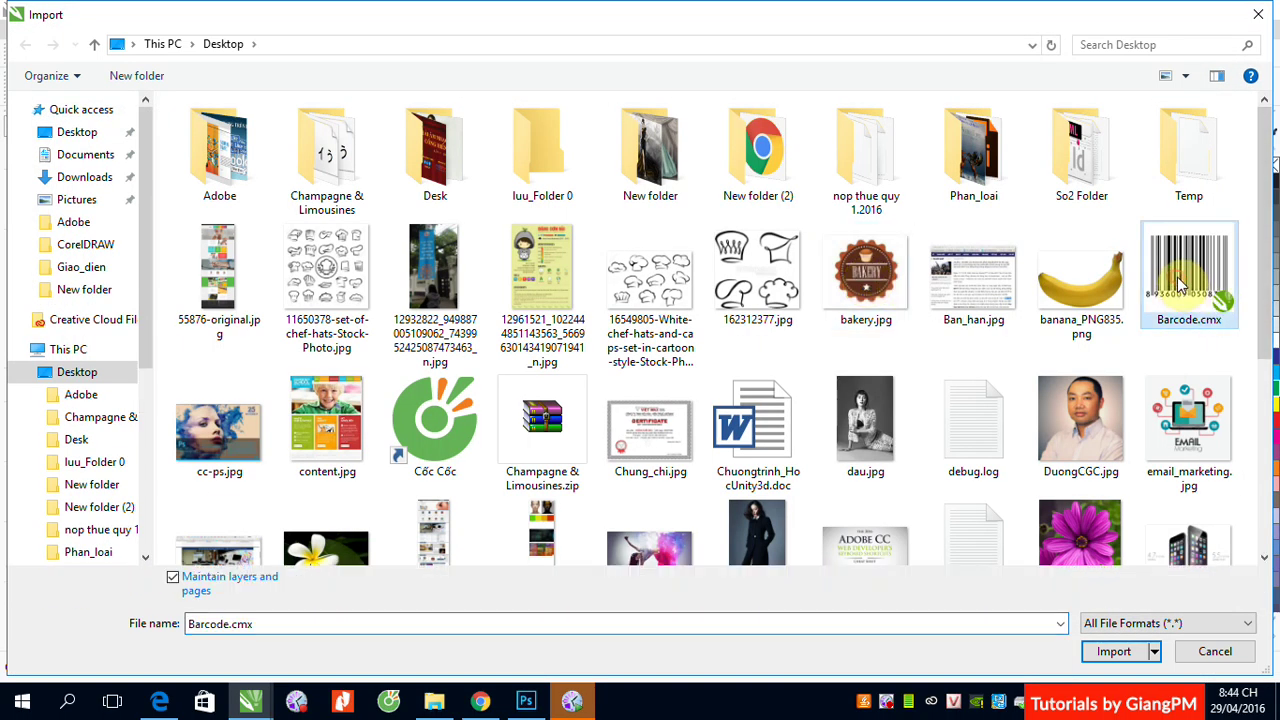
{"action": "left_click", "coordinate": [1110, 651]}
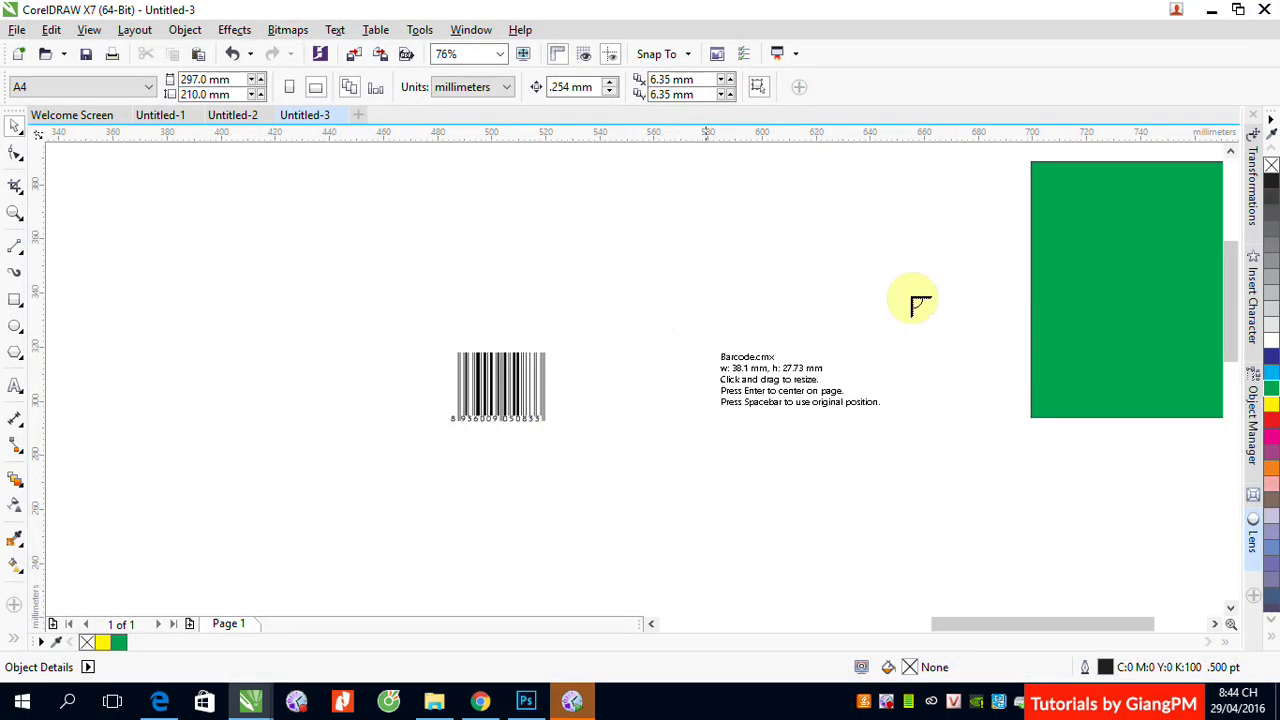
{"action": "left_click", "coordinate": [1082, 222]}
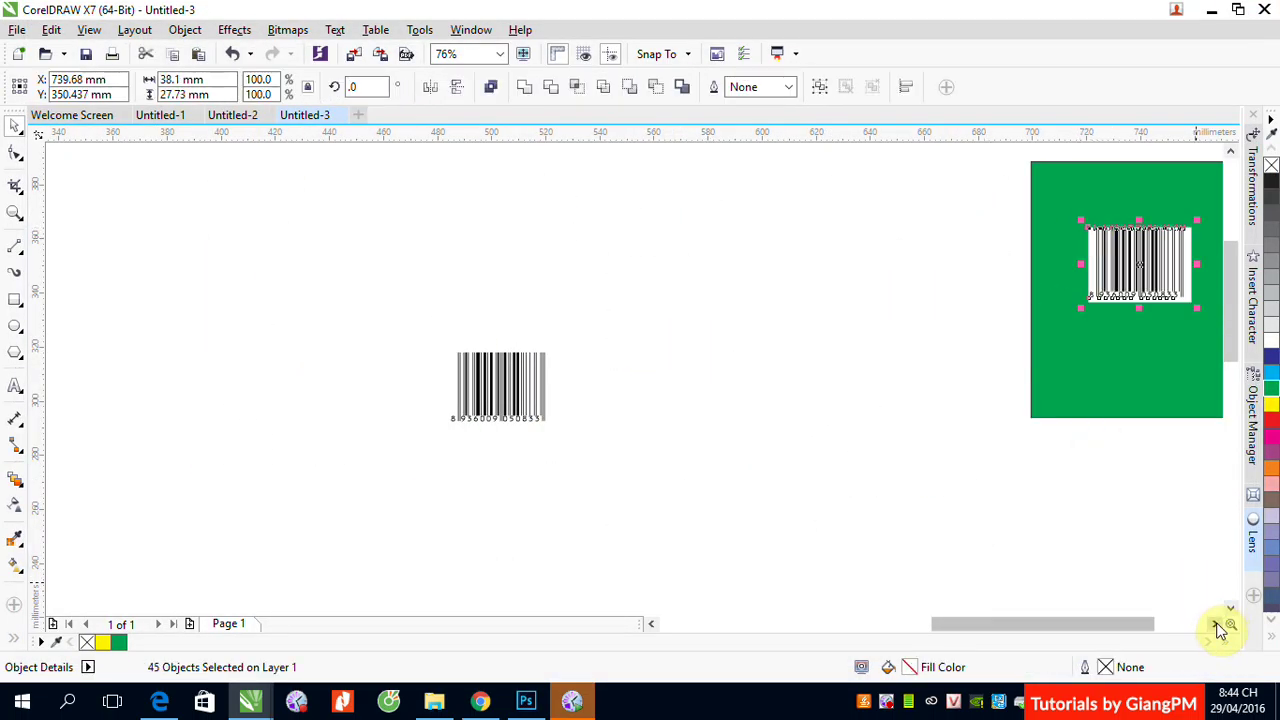
Move the unfilled rectangle framing the imported barcode to about X 772 mm, Y 354 mm and deselect it
{"action": "left_click", "coordinate": [1215, 623]}
{"action": "left_click", "coordinate": [1215, 623]}
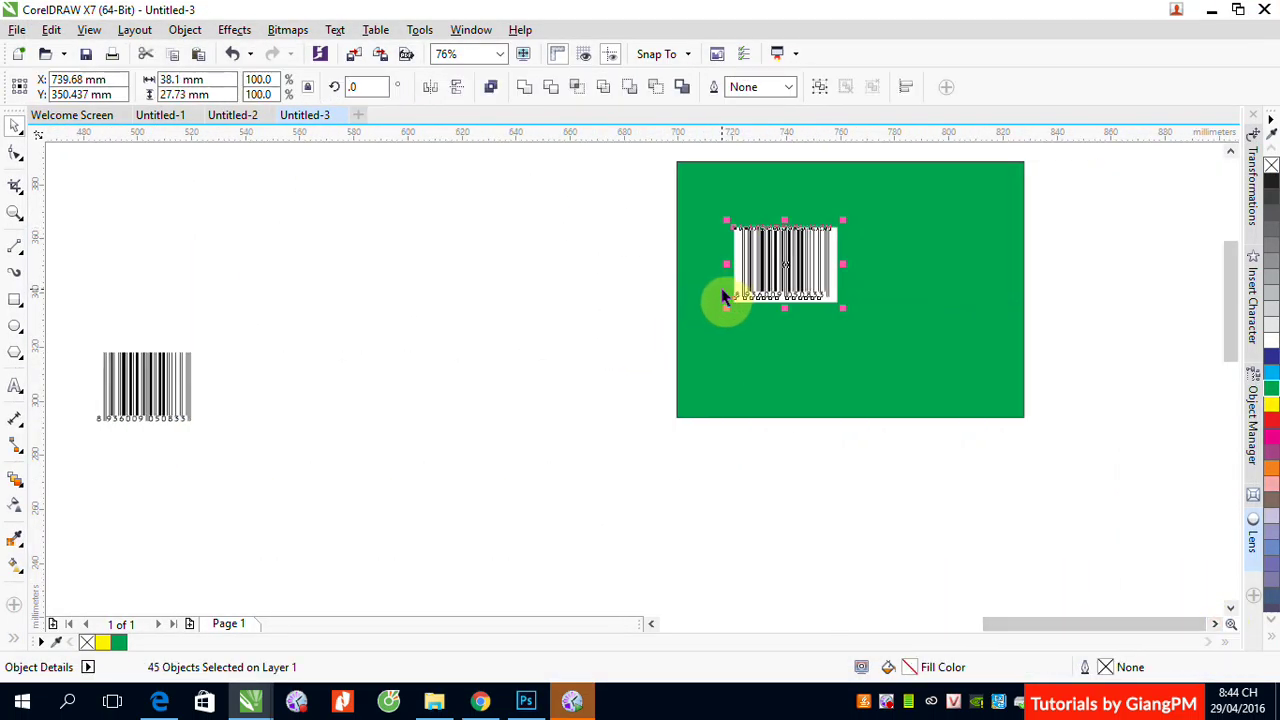
{"action": "key", "text": "z"}
{"action": "left_click_drag", "start_coordinate": [703, 196], "coordinate": [890, 337]}
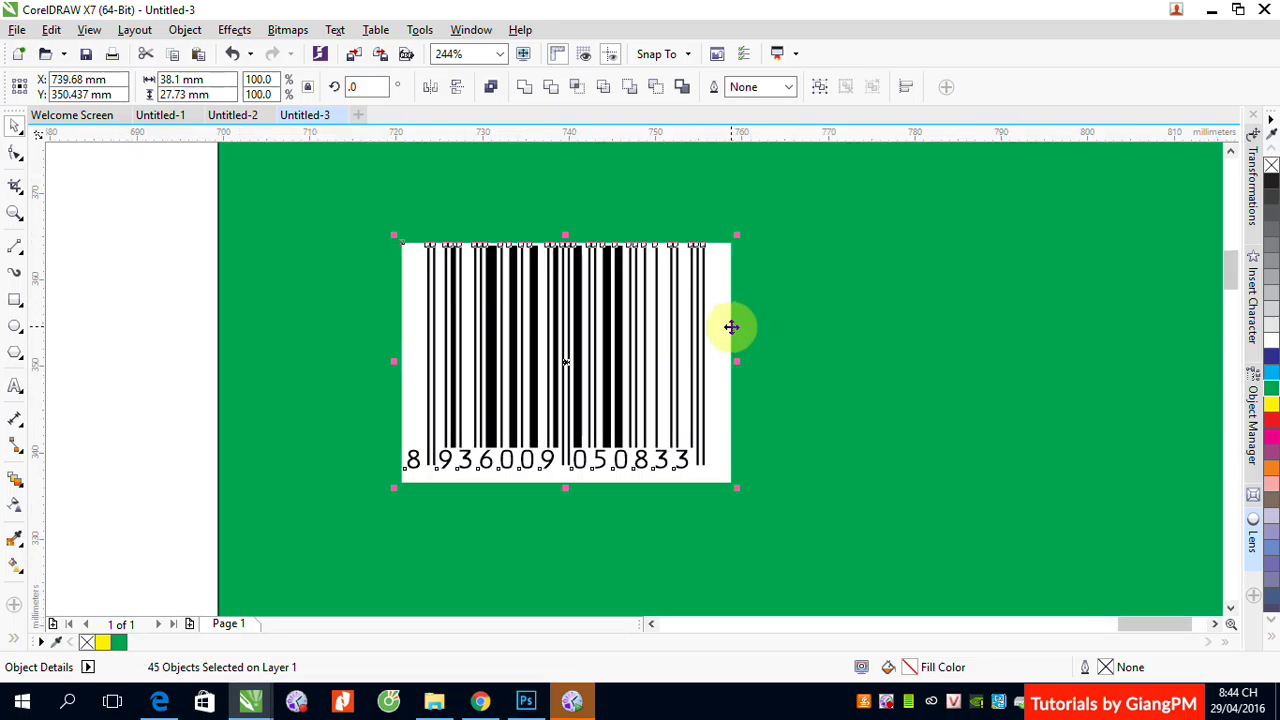
{"action": "left_click", "coordinate": [405, 276]}
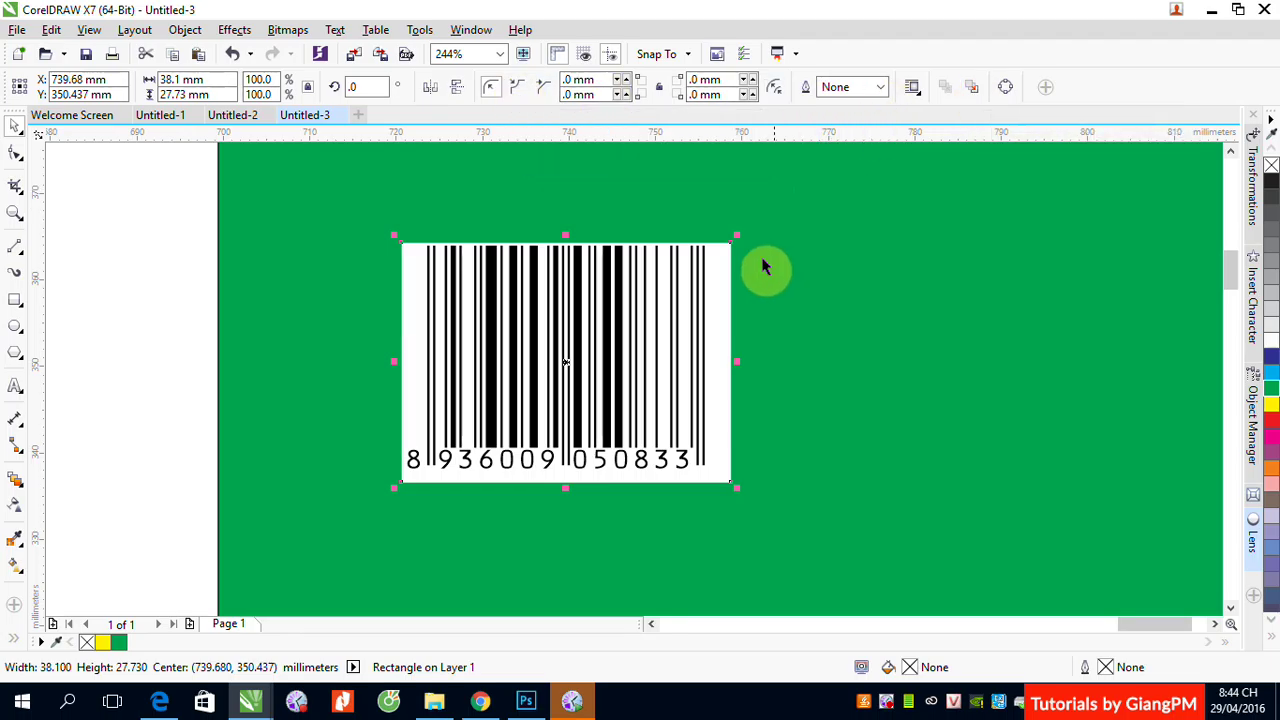
{"action": "left_click_drag", "start_coordinate": [724, 270], "coordinate": [1004, 240]}
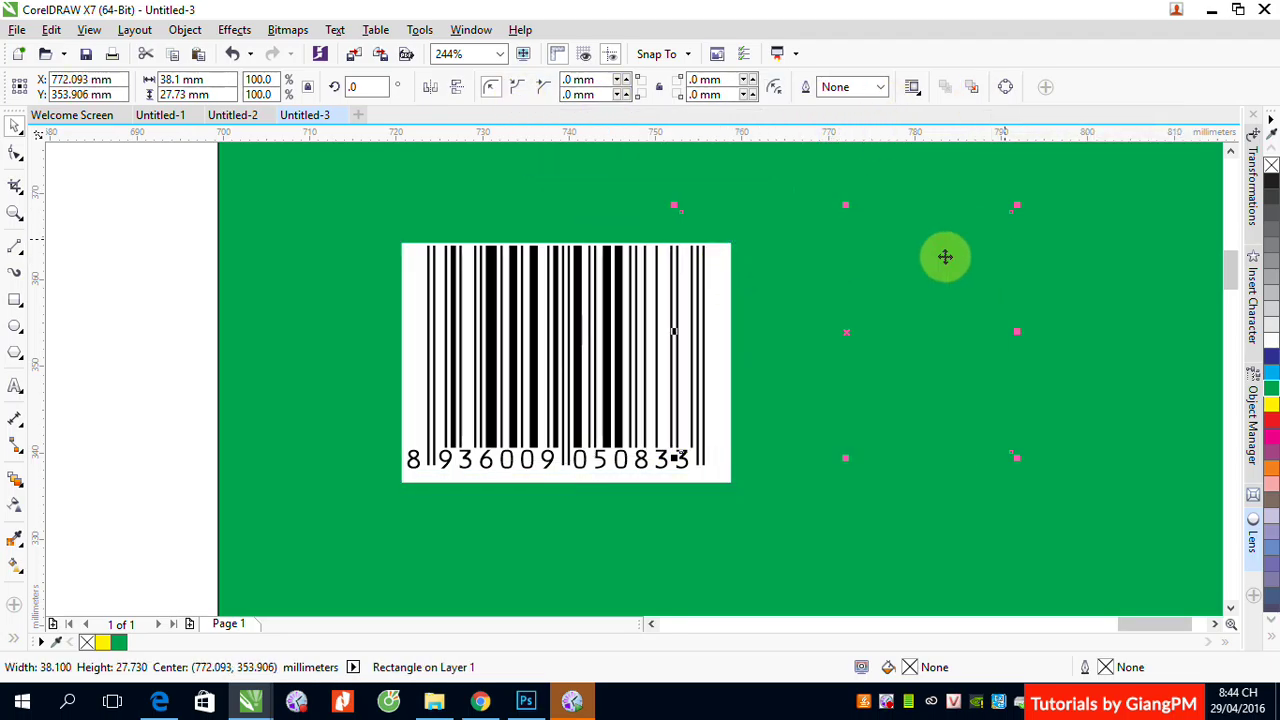
{"action": "key", "text": "Escape"}
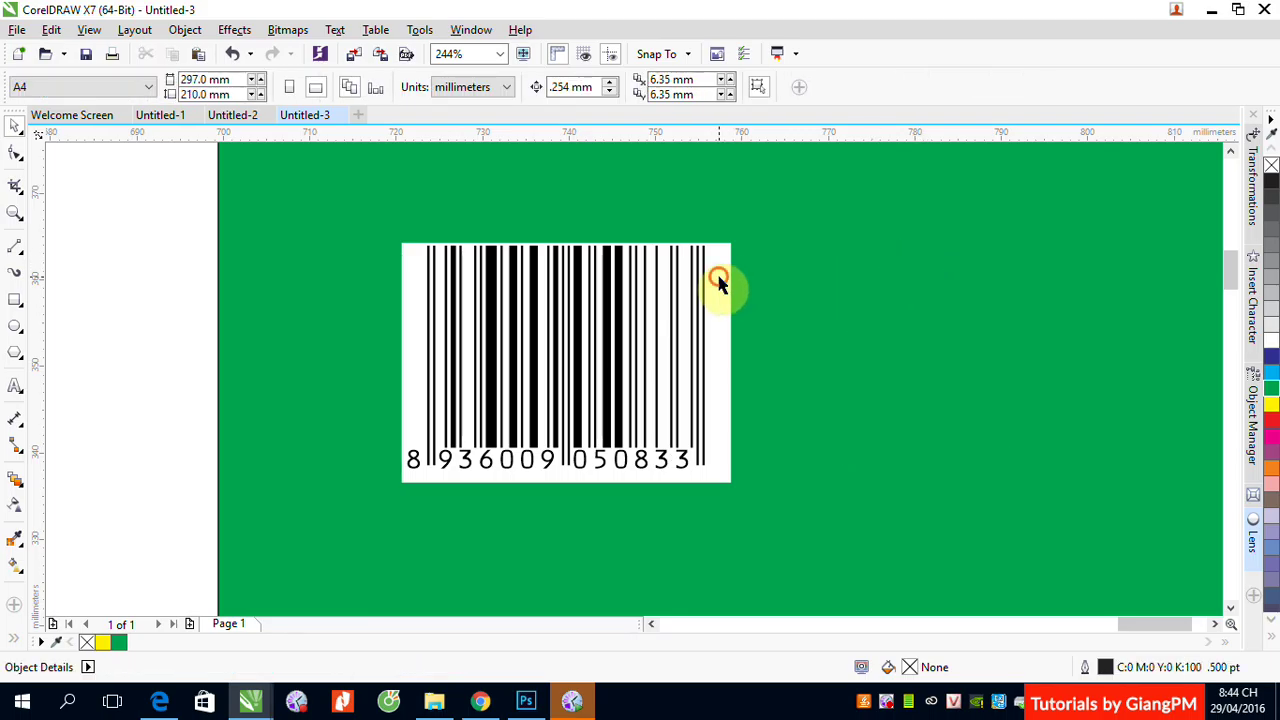
Move the white background out from behind the imported barcode to about X 782 mm, Y 350 mm and delete it
{"action": "left_click", "coordinate": [717, 277]}
{"action": "left_click_drag", "start_coordinate": [717, 278], "coordinate": [1057, 280]}
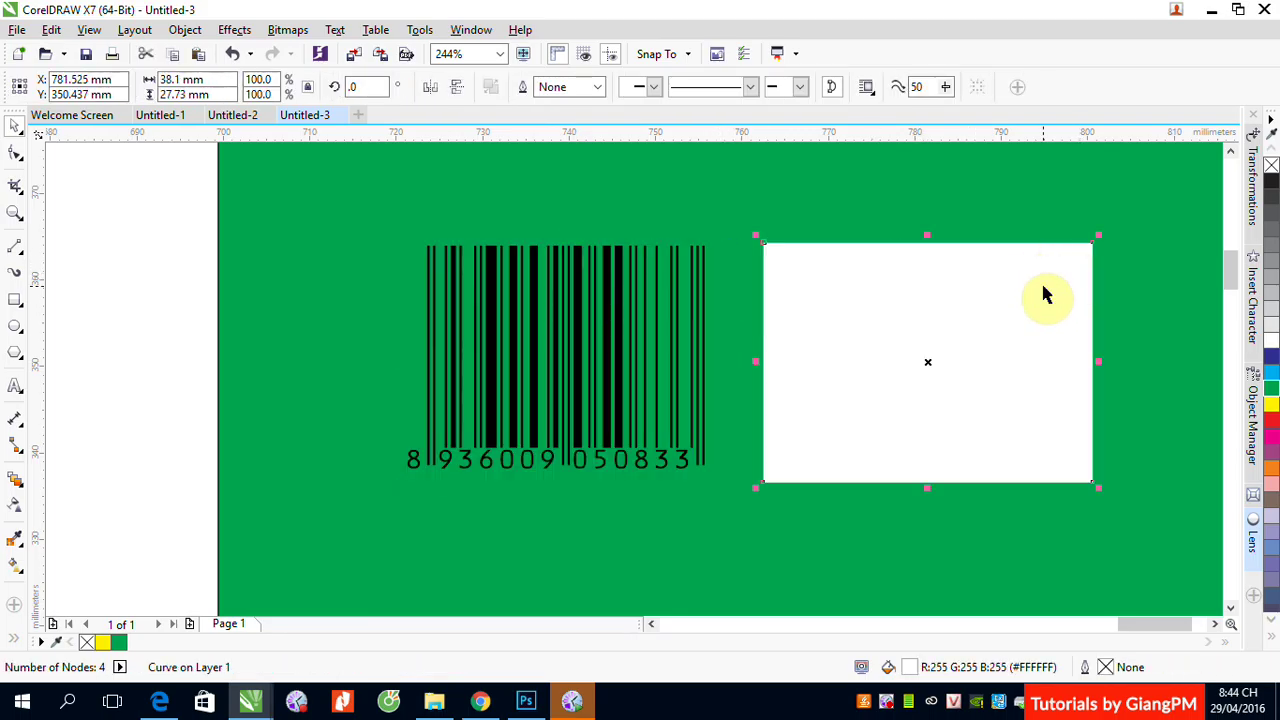
{"action": "key", "text": "Delete"}
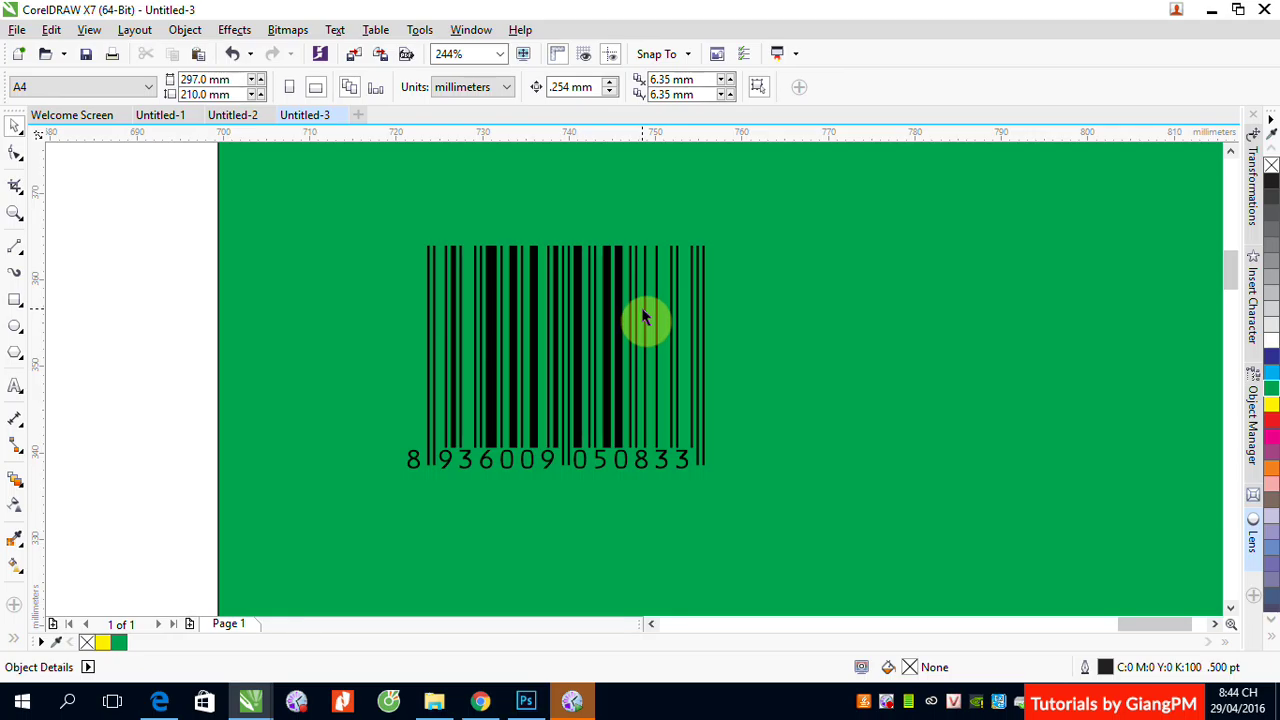
Try a yellow fill on the large green rectangle behind the barcode, settle on red (C0 M100 Y100 K0) and deselect it
{"action": "left_click", "coordinate": [871, 285]}
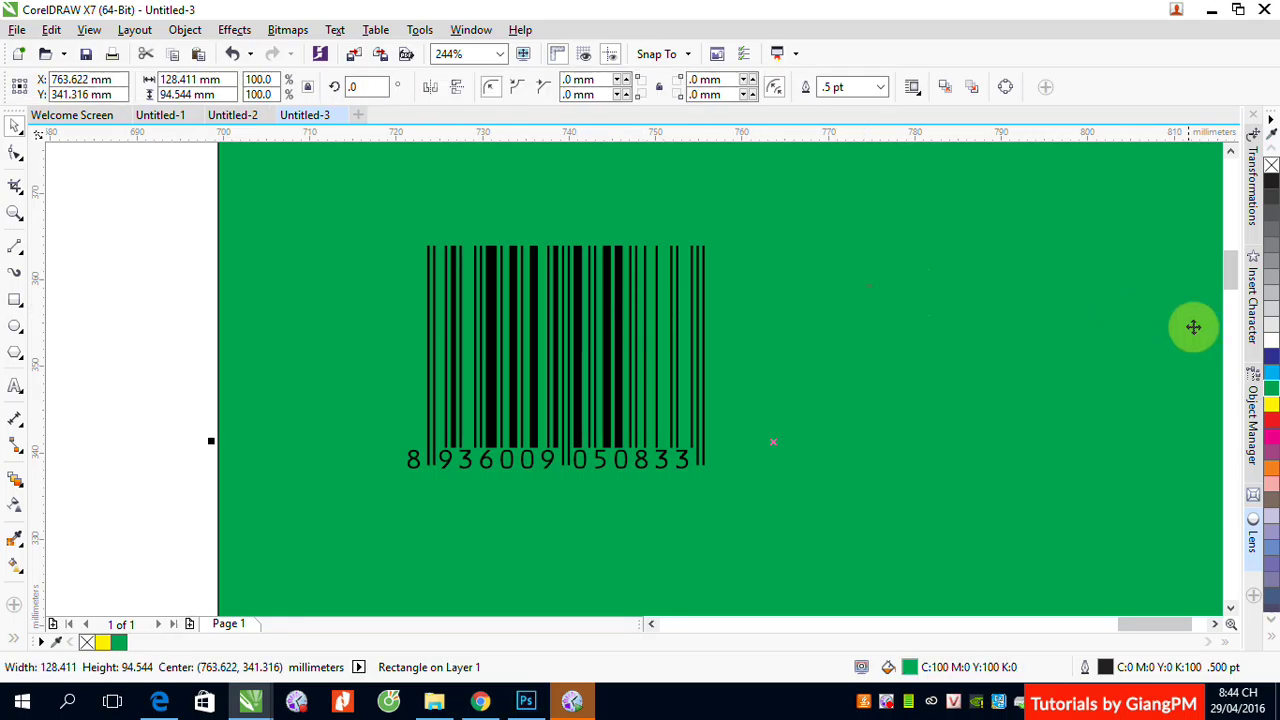
{"action": "left_click", "coordinate": [1271, 402]}
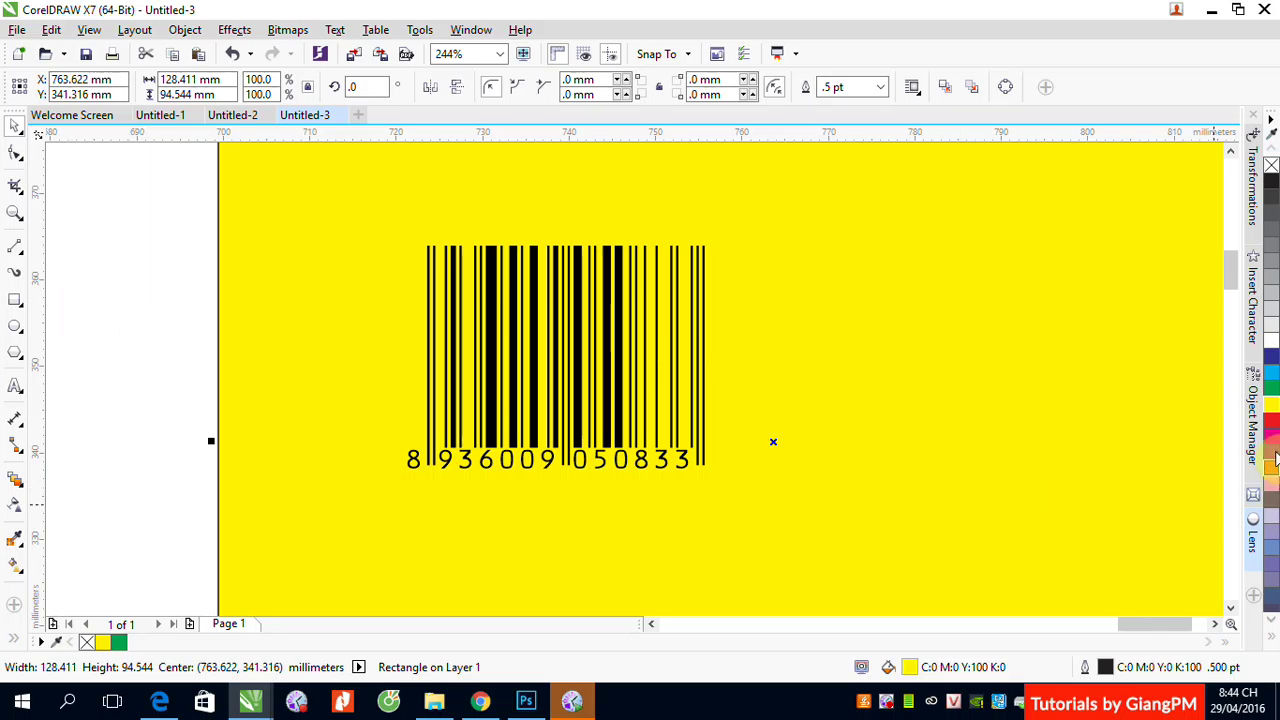
{"action": "left_click", "coordinate": [1272, 421]}
{"action": "left_click", "coordinate": [830, 416]}
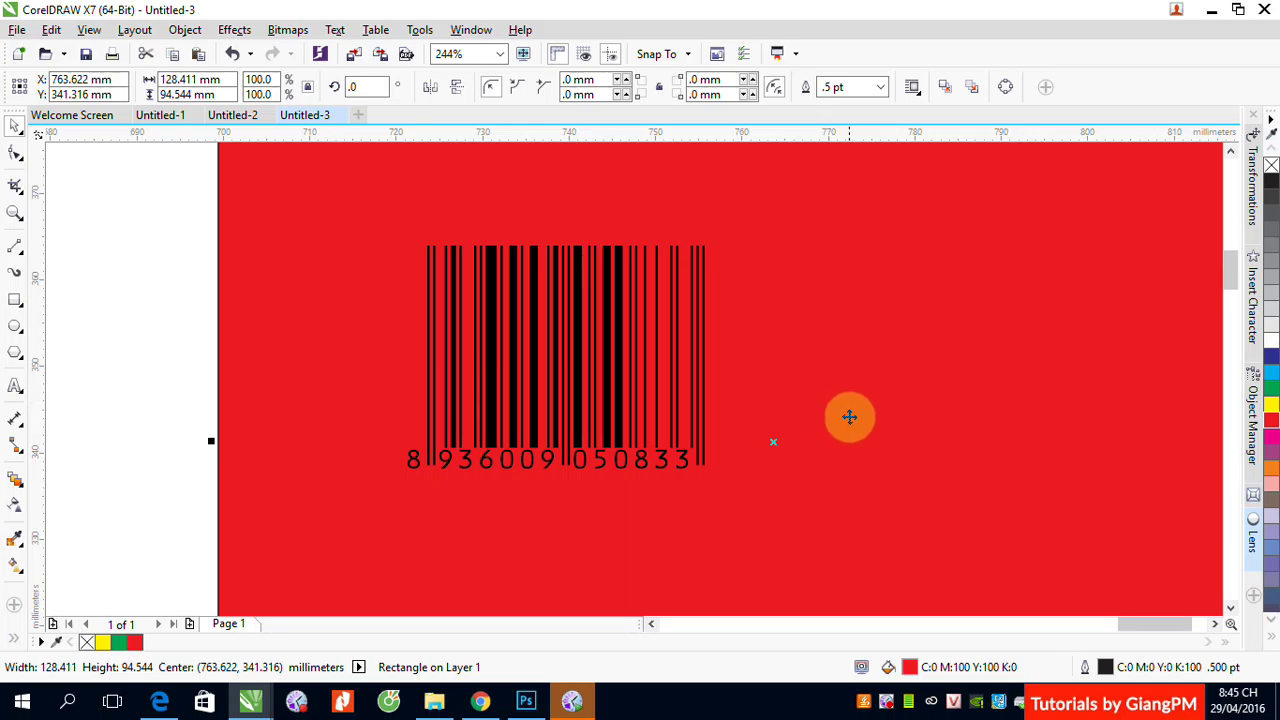
{"action": "left_click", "coordinate": [145, 378]}
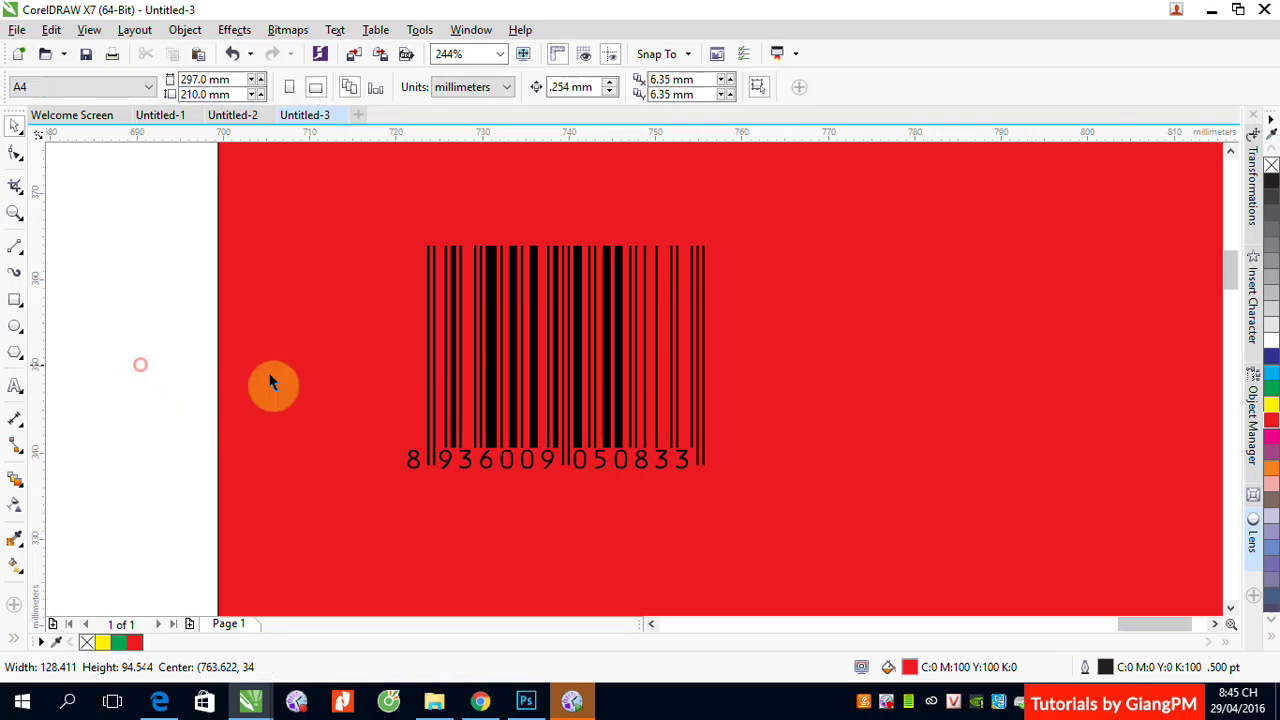
Select all thirteen digits beneath the imported barcode's bars and delete them
{"action": "left_click", "coordinate": [533, 340]}
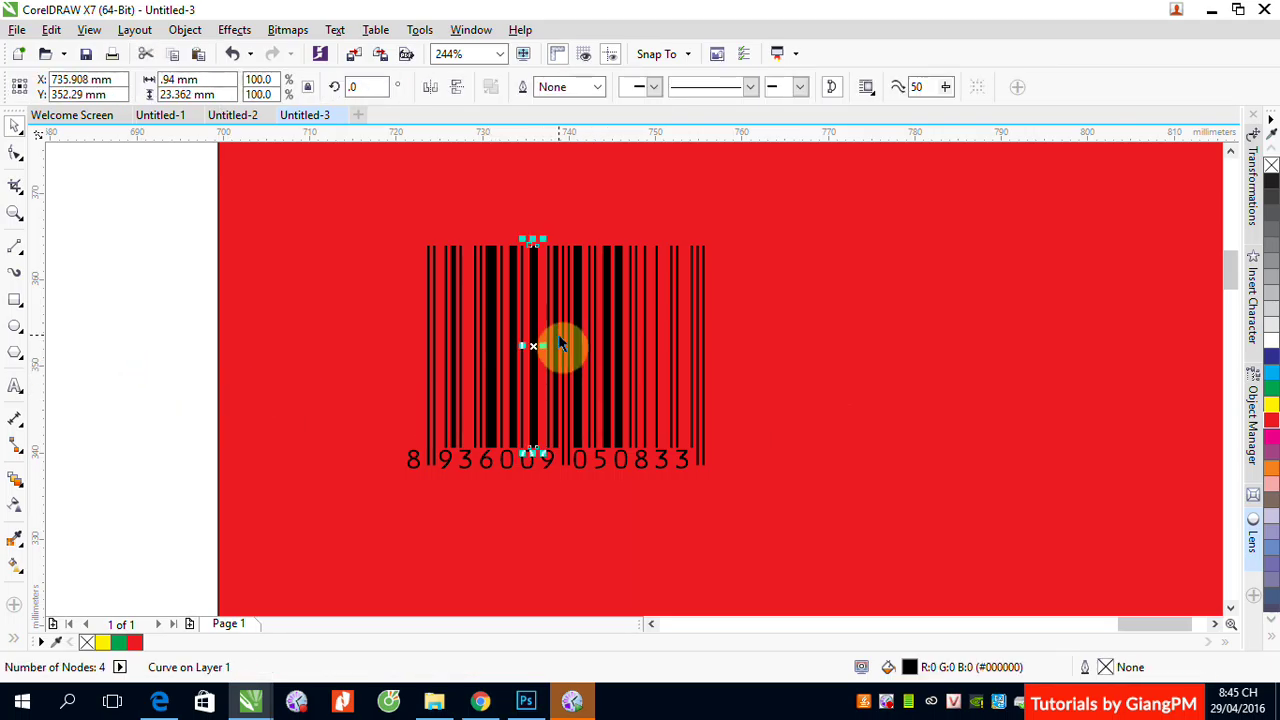
{"action": "left_click", "coordinate": [557, 346]}
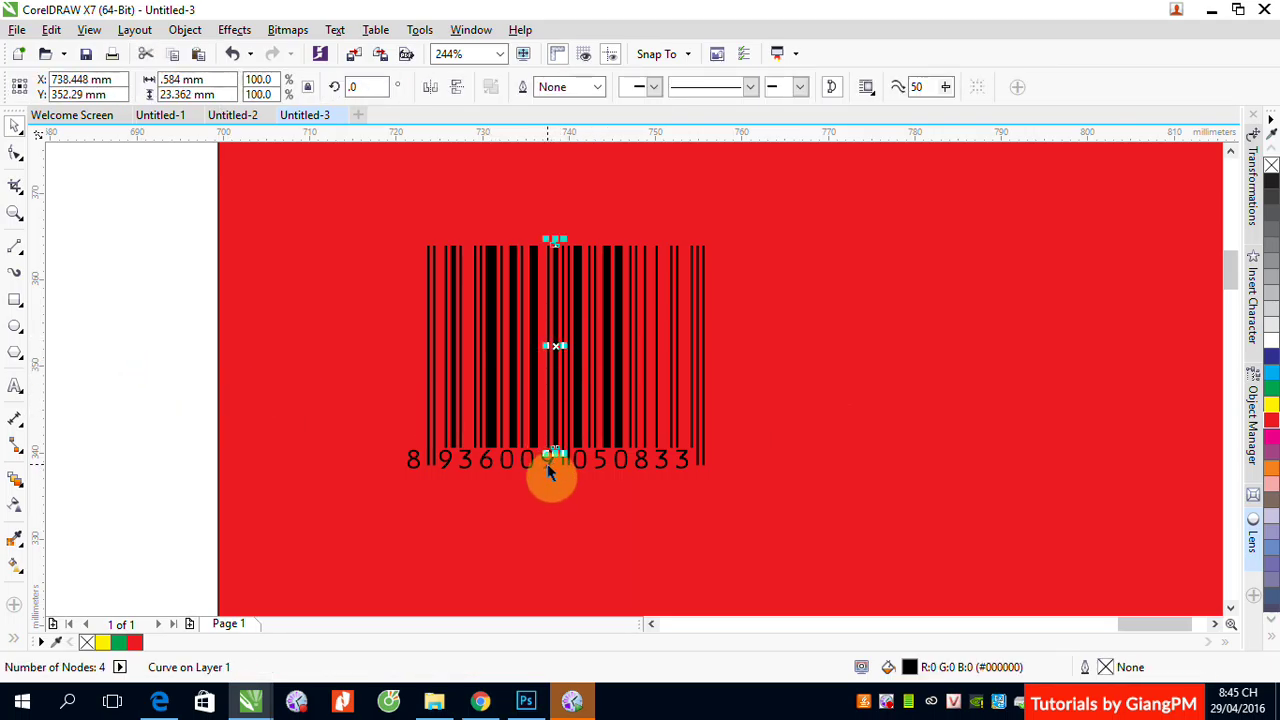
{"action": "left_click", "coordinate": [548, 462]}
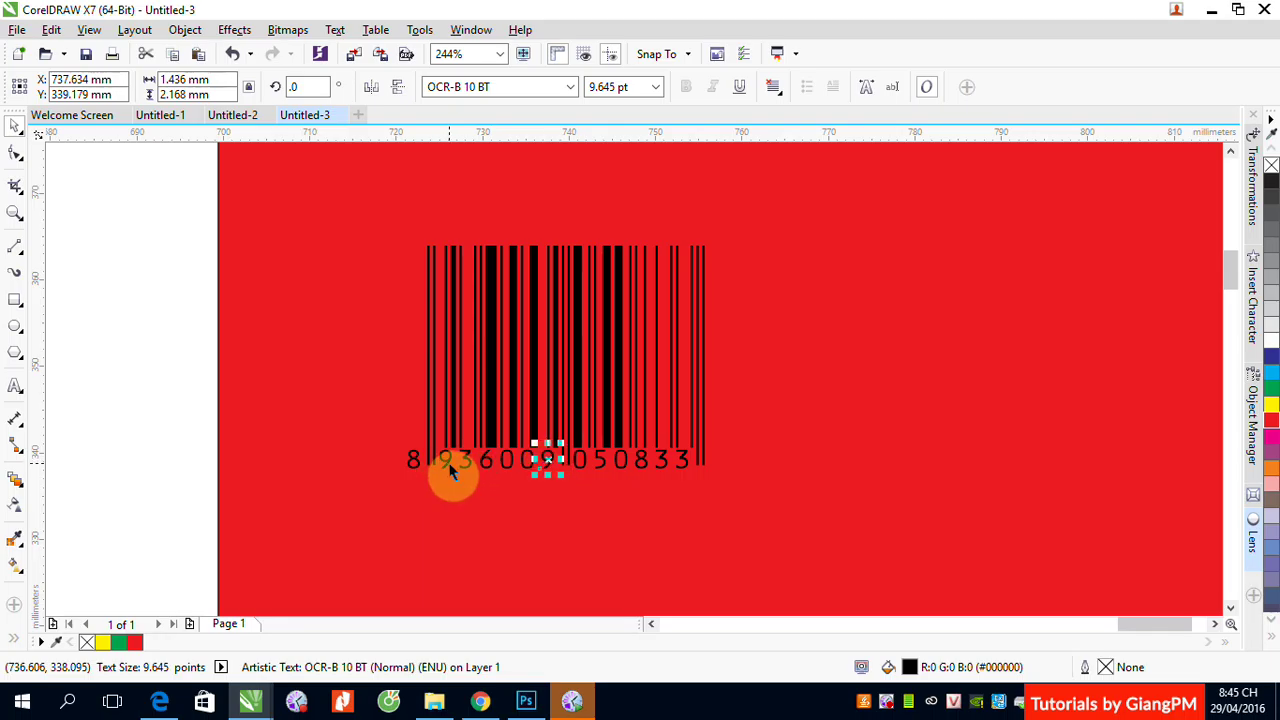
{"action": "left_click_drag", "start_coordinate": [167, 443], "coordinate": [715, 505]}
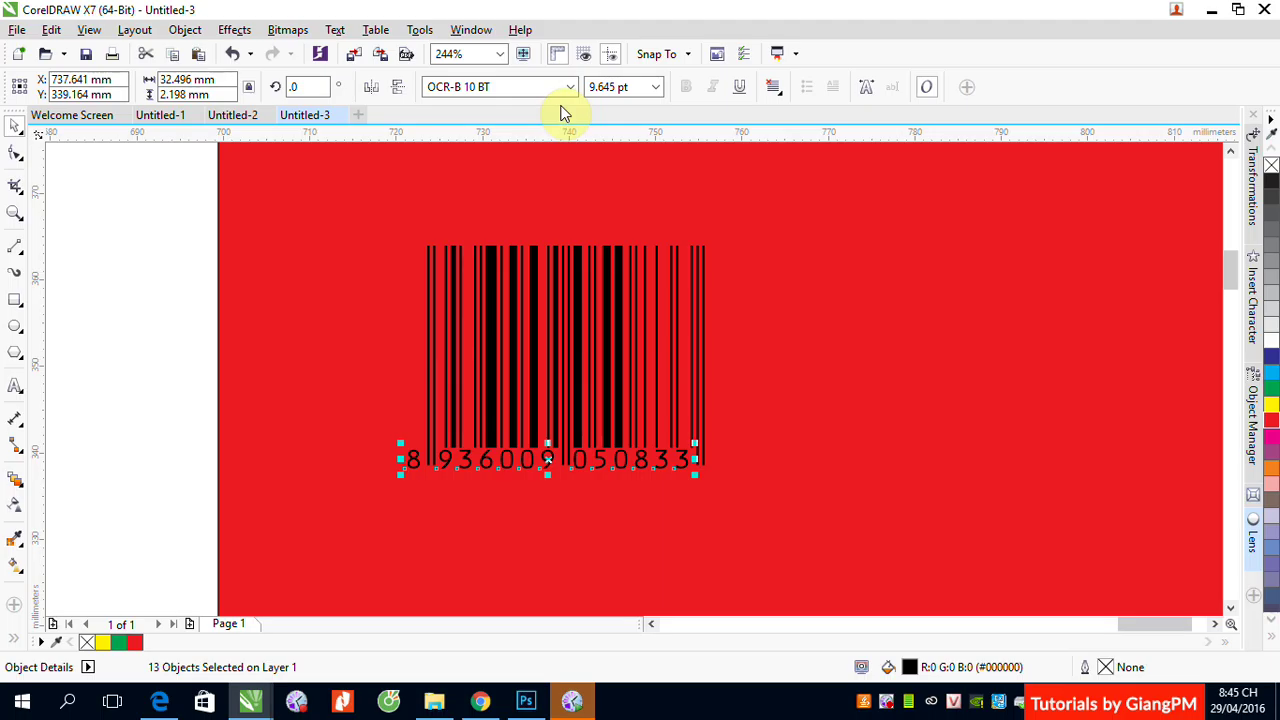
{"action": "key", "text": "Delete"}
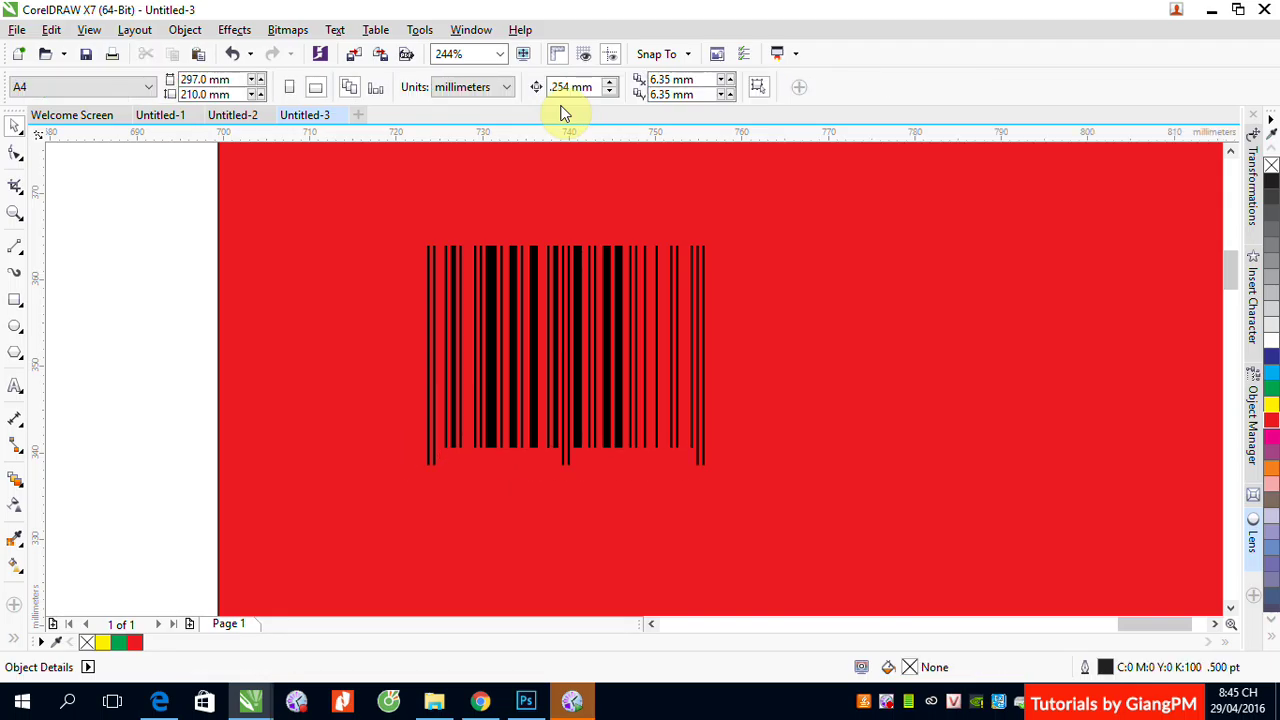
Select all 30 bars of the imported barcode, weld them into a single curve and deselect it
{"action": "left_click", "coordinate": [15, 300]}
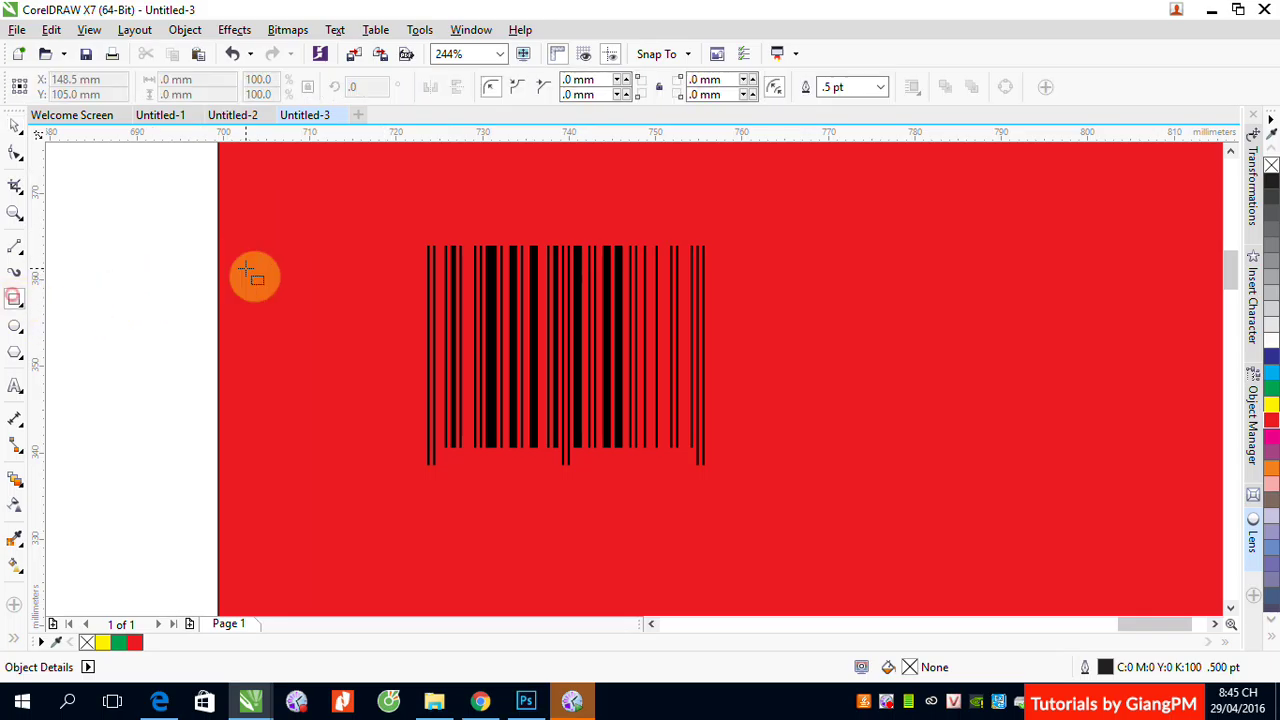
{"action": "left_click", "coordinate": [12, 128]}
{"action": "left_click_drag", "start_coordinate": [165, 209], "coordinate": [851, 482]}
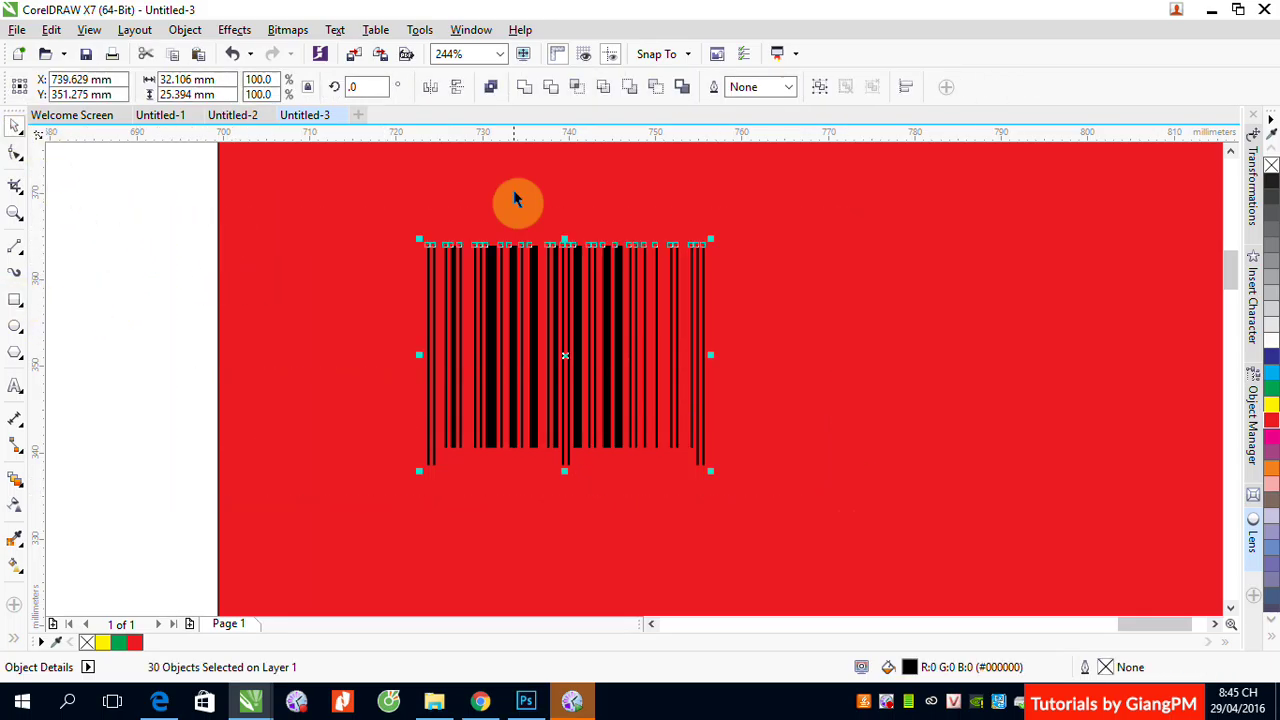
{"action": "left_click", "coordinate": [820, 87]}
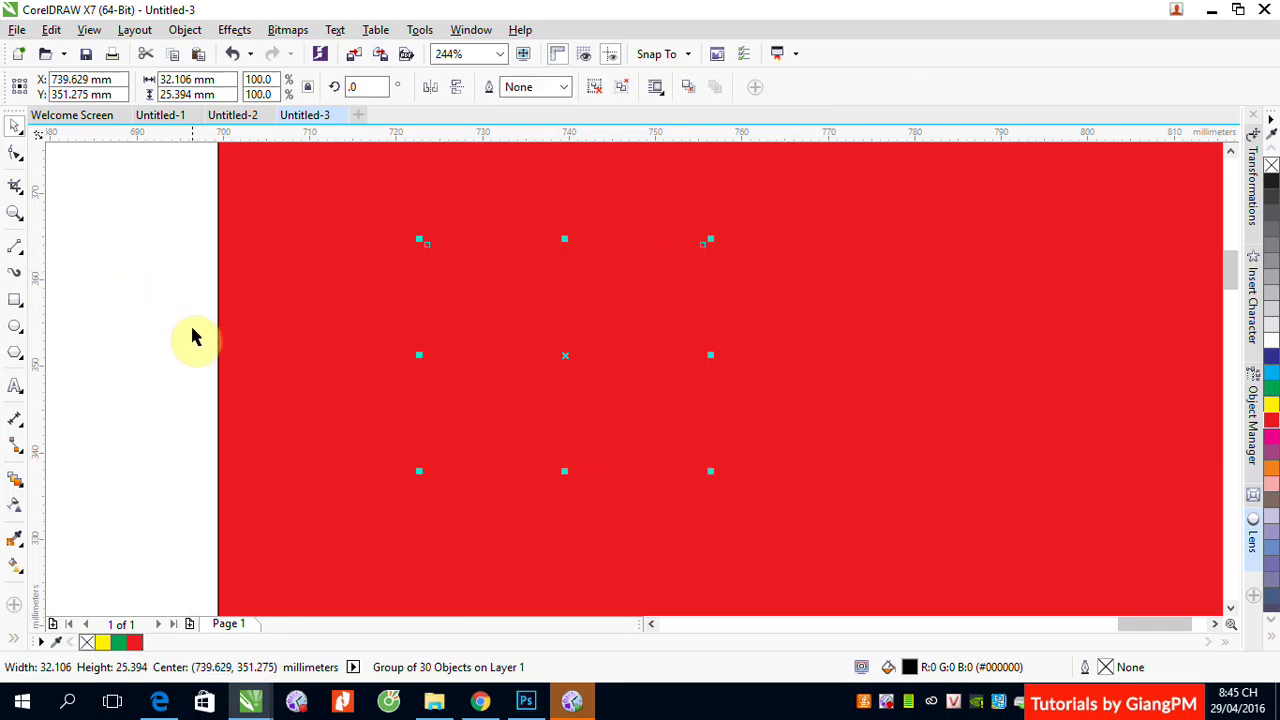
{"action": "key", "text": "ctrl+u"}
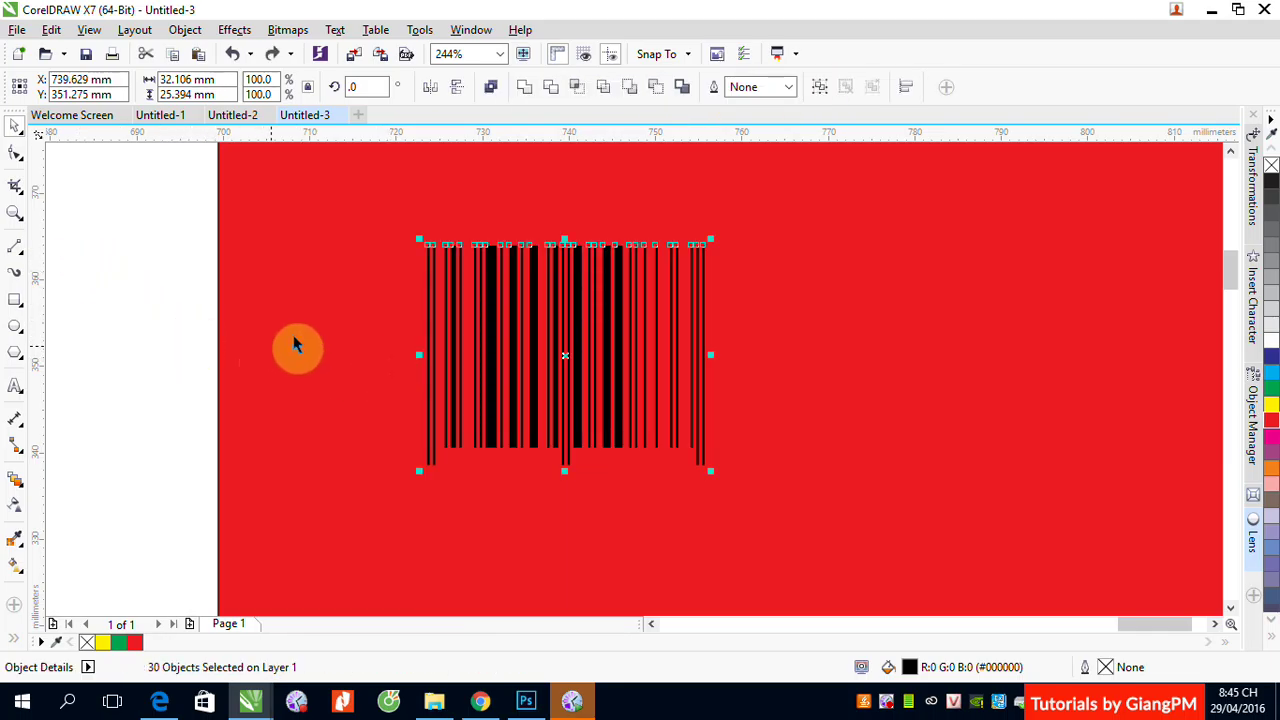
{"action": "left_click", "coordinate": [524, 96]}
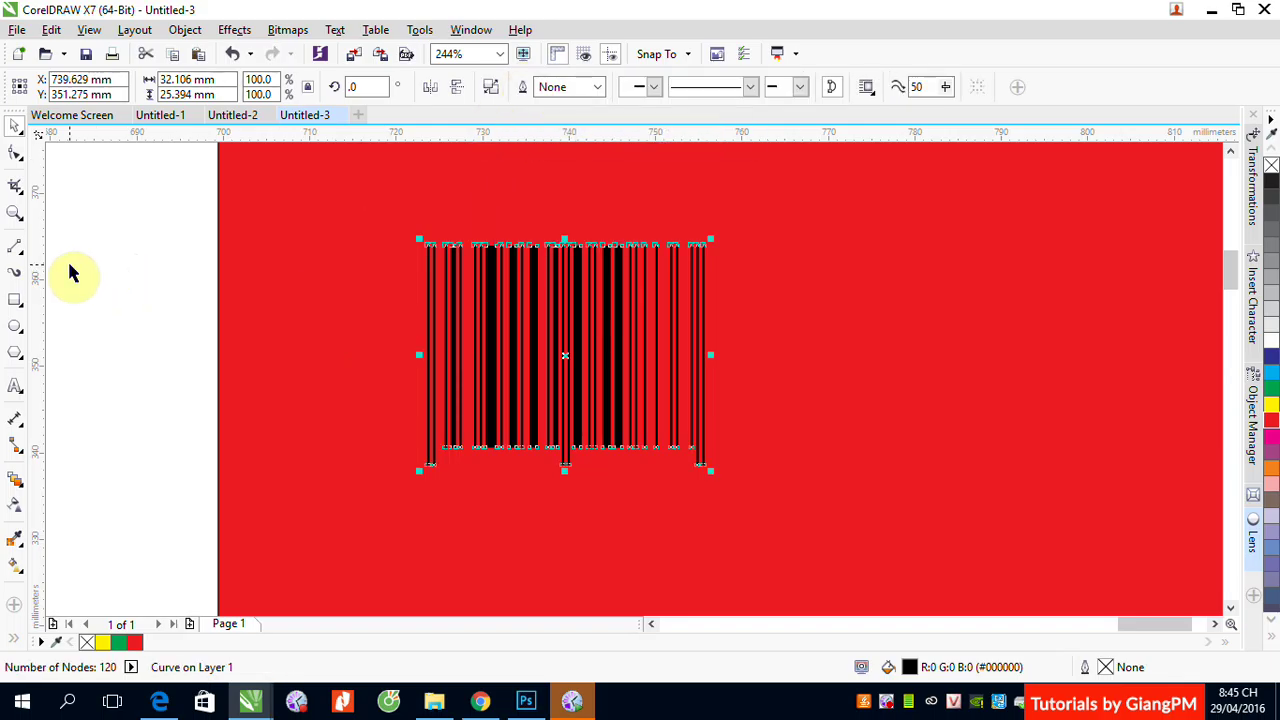
{"action": "key", "text": "Escape"}
Trim off the upper part of the welded bars with a drawn rectangle about 53 × 24 mm and delete the rectangle
{"action": "key", "text": "F6"}
{"action": "left_click_drag", "start_coordinate": [332, 198], "coordinate": [788, 405]}
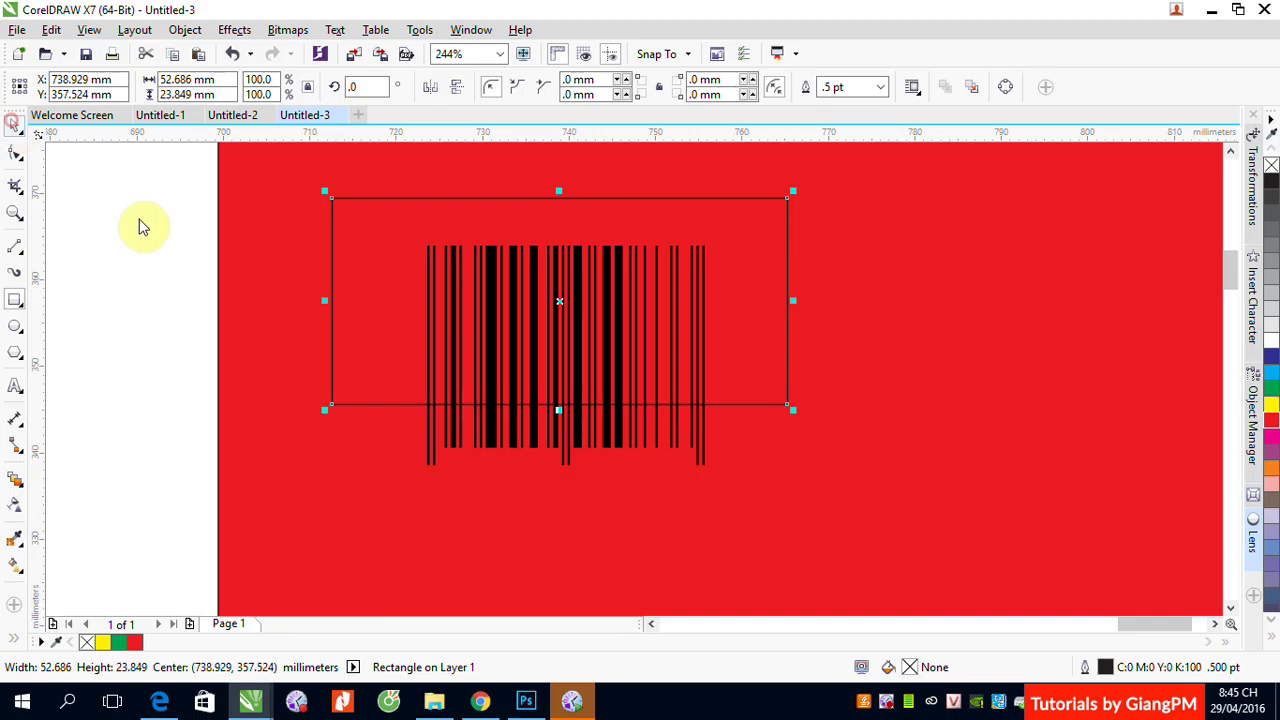
{"action": "key", "text": "space"}
{"action": "left_click", "coordinate": [494, 437], "text": "shift"}
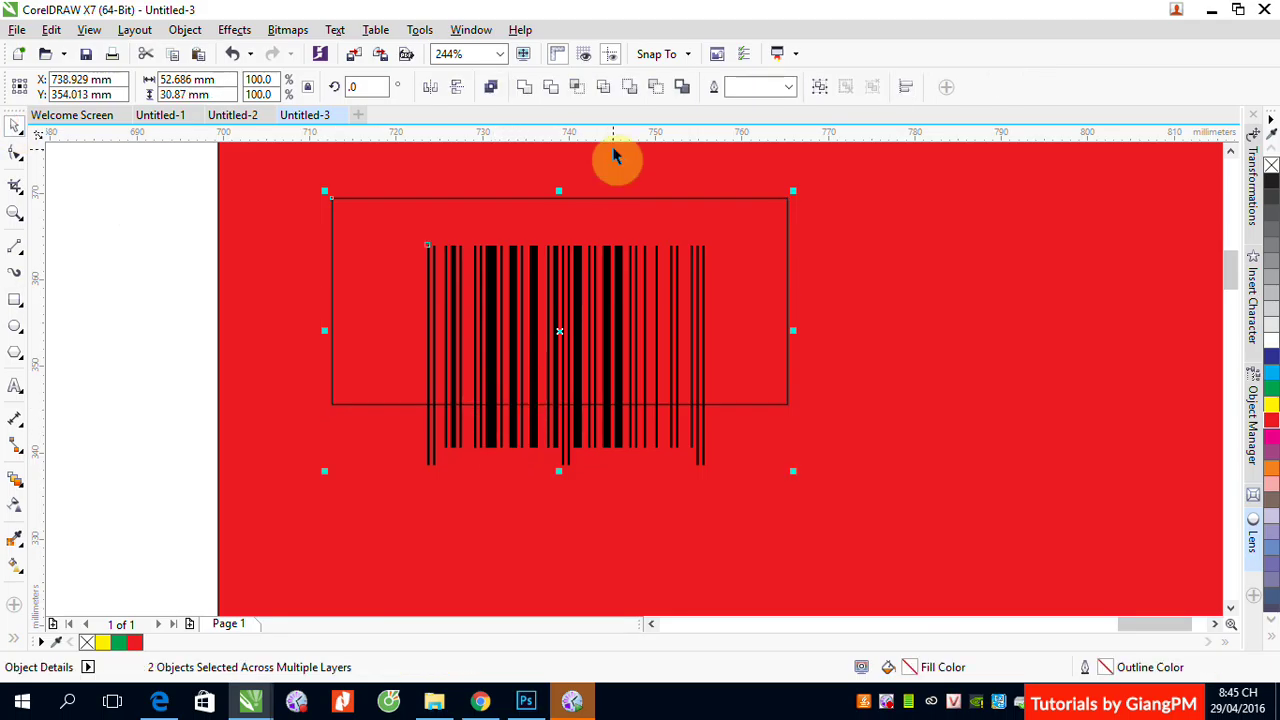
{"action": "left_click", "coordinate": [551, 88]}
{"action": "left_click", "coordinate": [51, 277]}
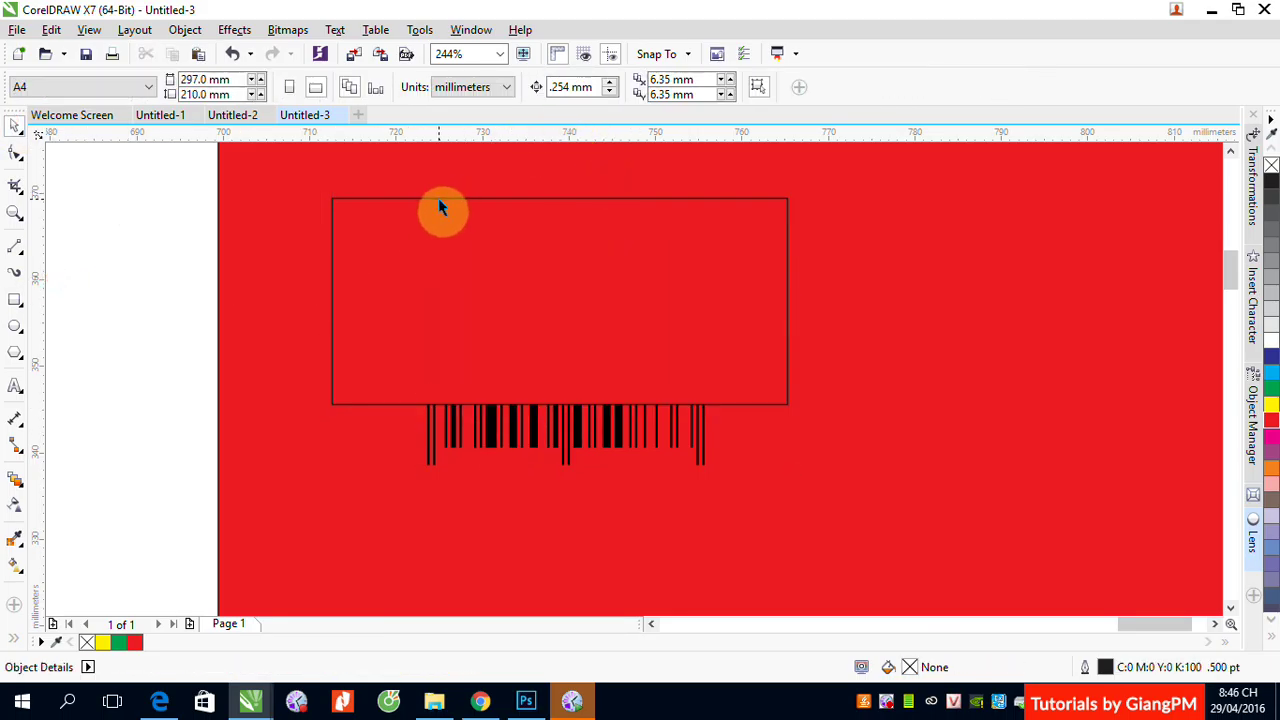
{"action": "left_click", "coordinate": [437, 199]}
{"action": "key", "text": "Delete"}
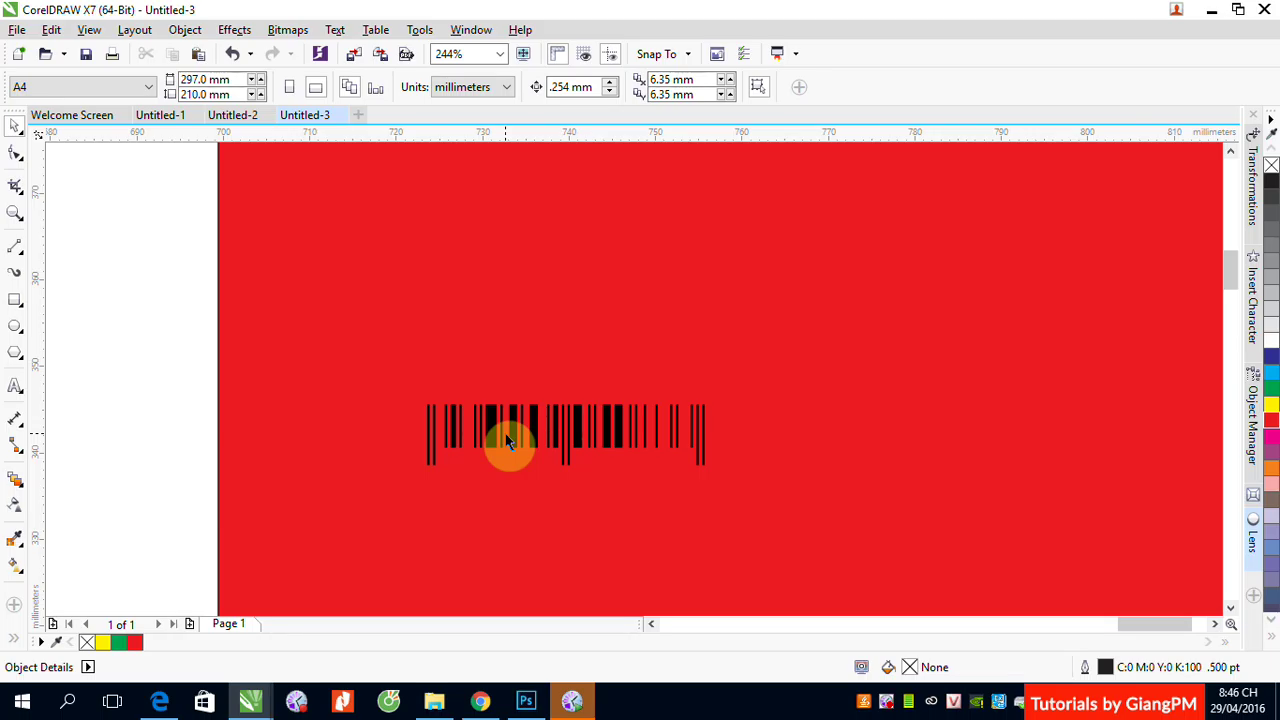
Delete the shortened barcode bars from the red rectangle
{"action": "left_click", "coordinate": [516, 430]}
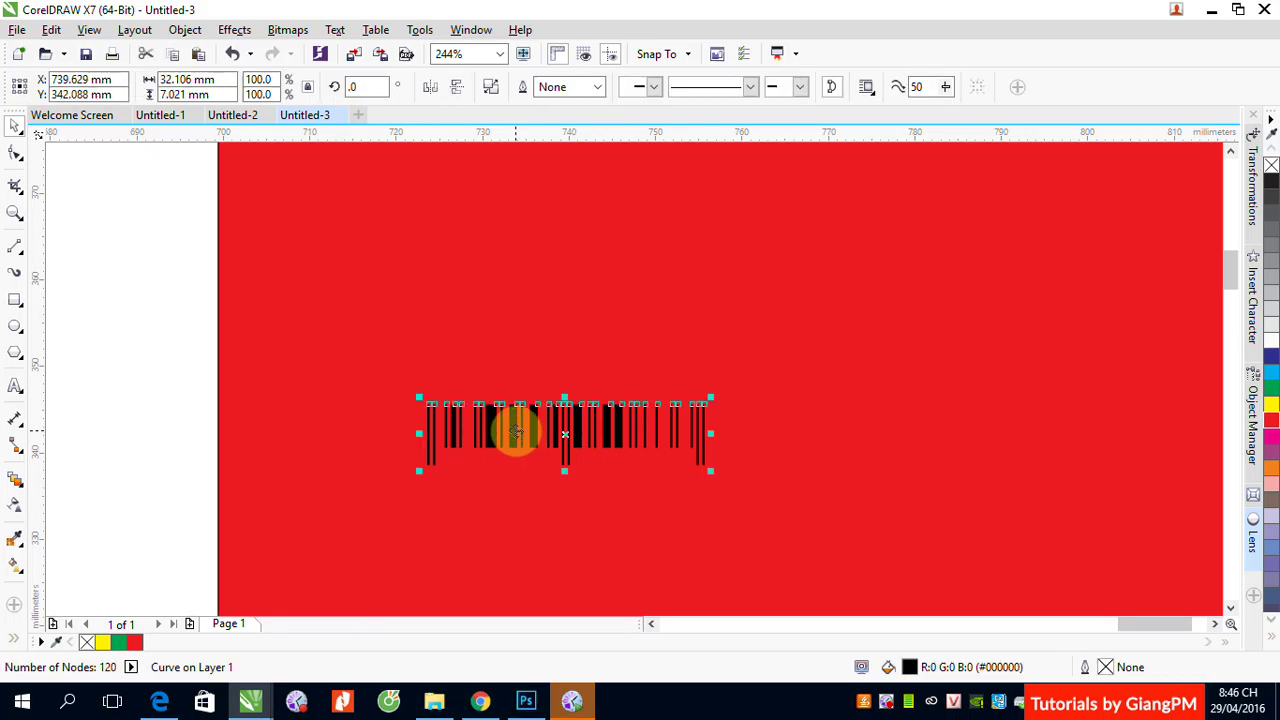
{"action": "scroll", "coordinate": [516, 430], "scroll_direction": "down", "scroll_amount": 3}
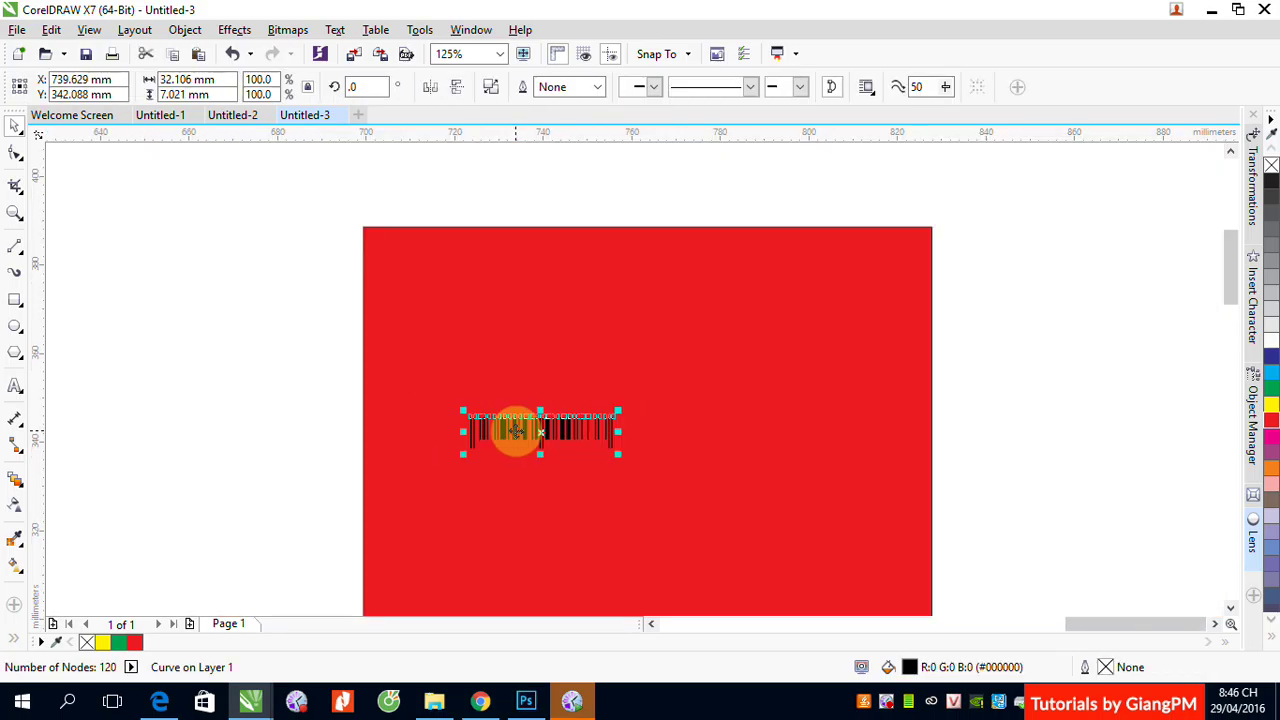
{"action": "key", "text": "Delete"}
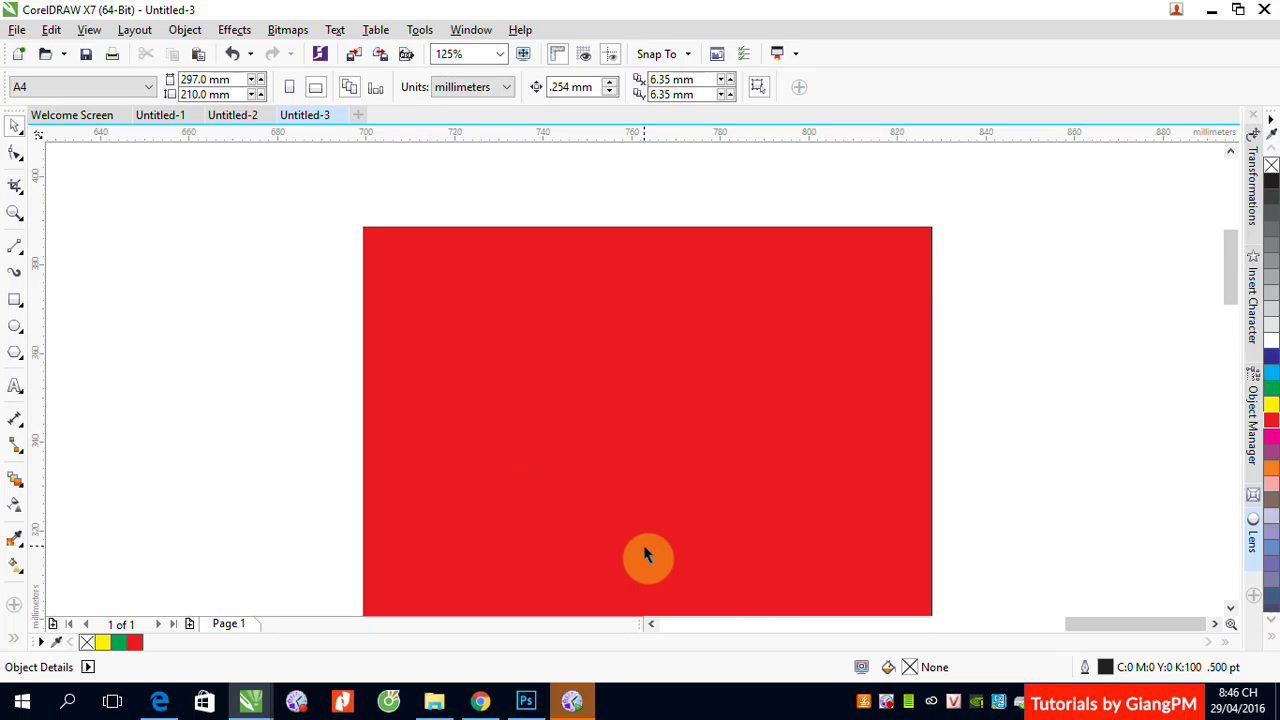
Export only the original barcode object to the Desktop in AI - Adobe Illustrator format with the file name Barcode
{"action": "key", "text": "F4"}
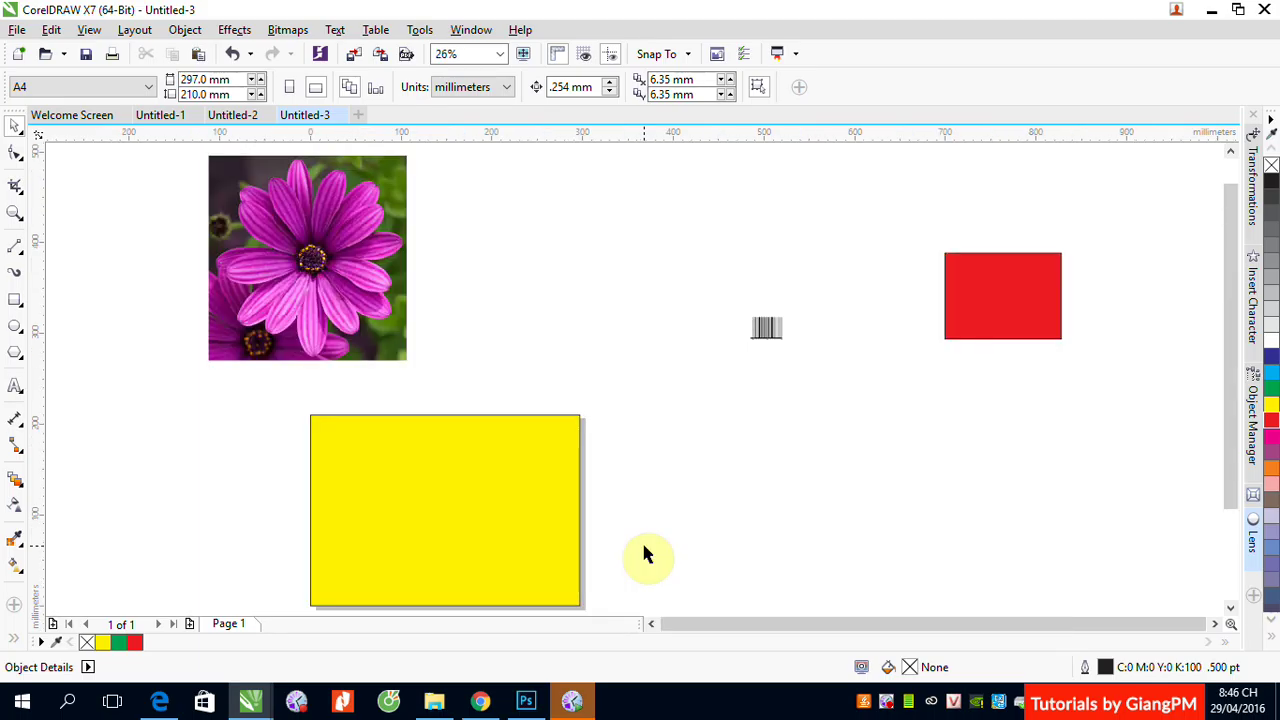
{"action": "left_click", "coordinate": [766, 328]}
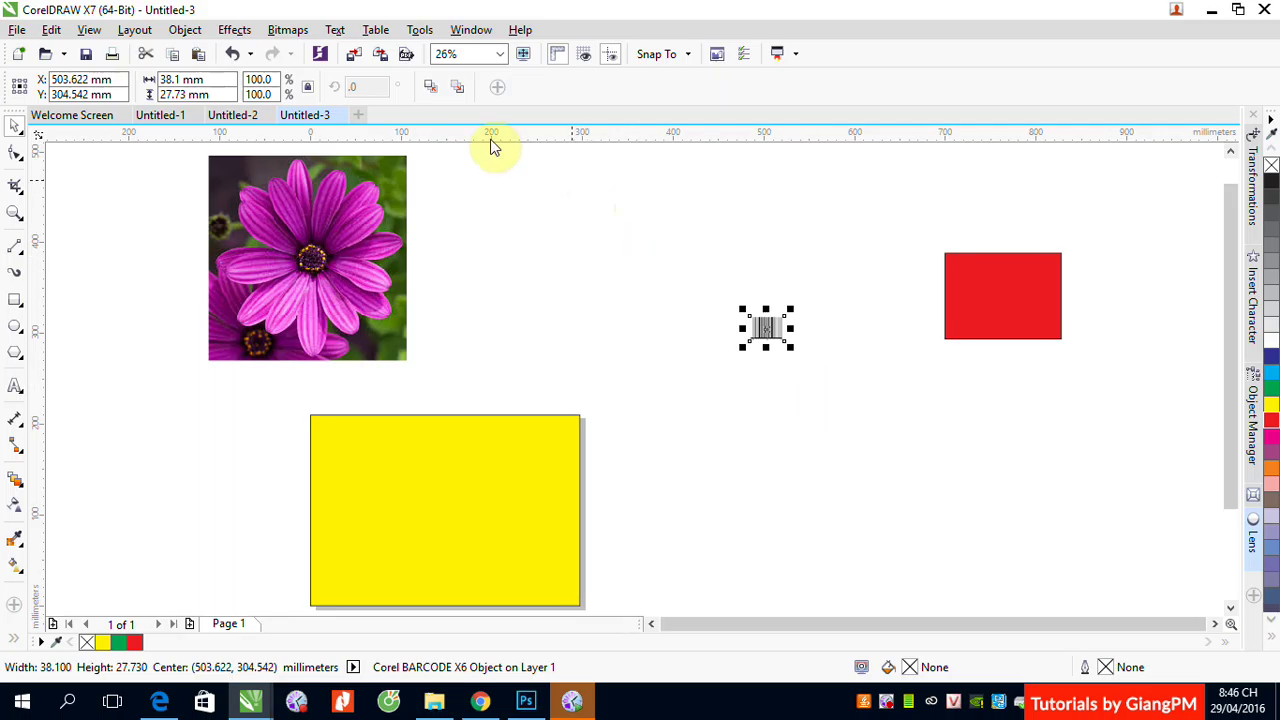
{"action": "left_click", "coordinate": [380, 54]}
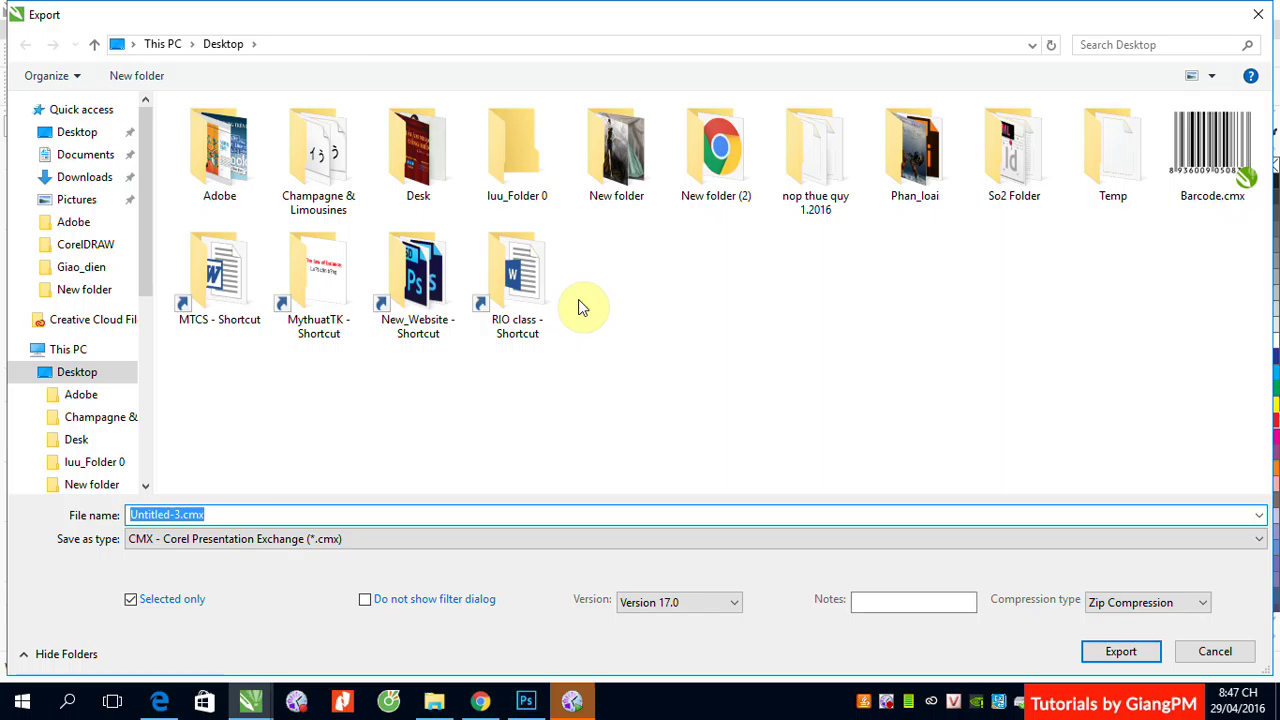
{"action": "left_click", "coordinate": [328, 540]}
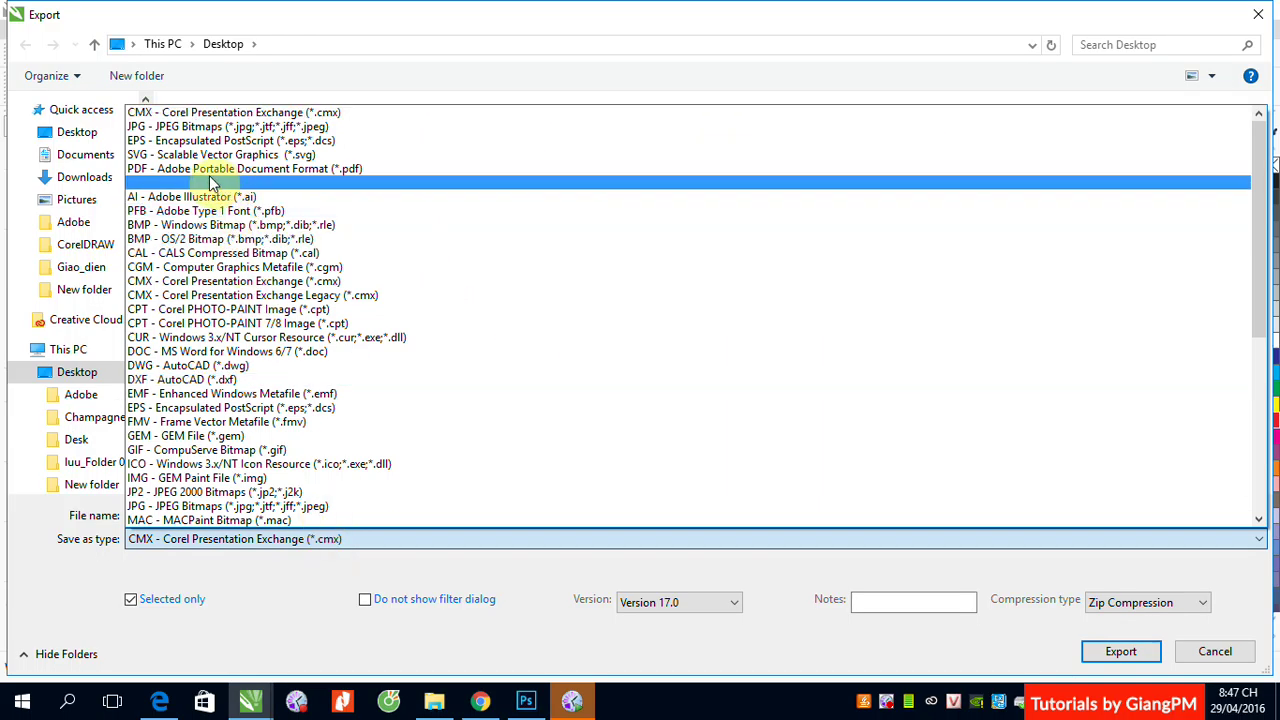
{"action": "left_click", "coordinate": [191, 196]}
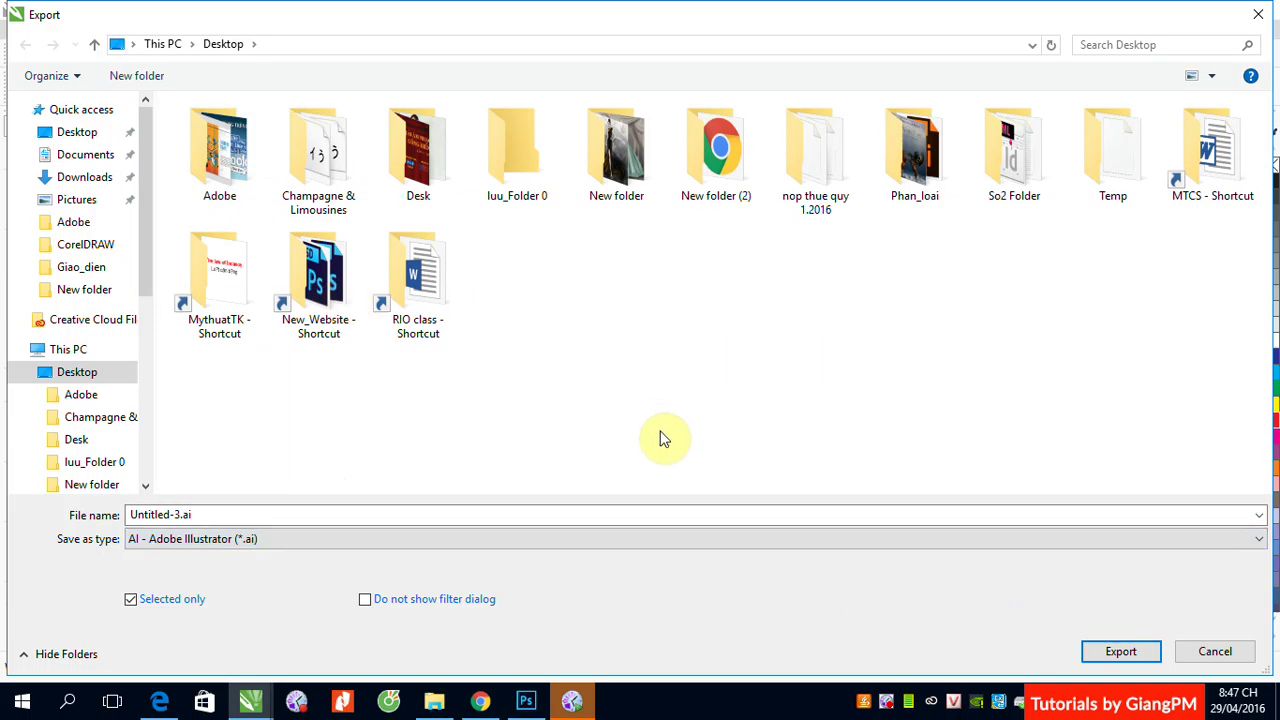
{"action": "left_click", "coordinate": [222, 515]}
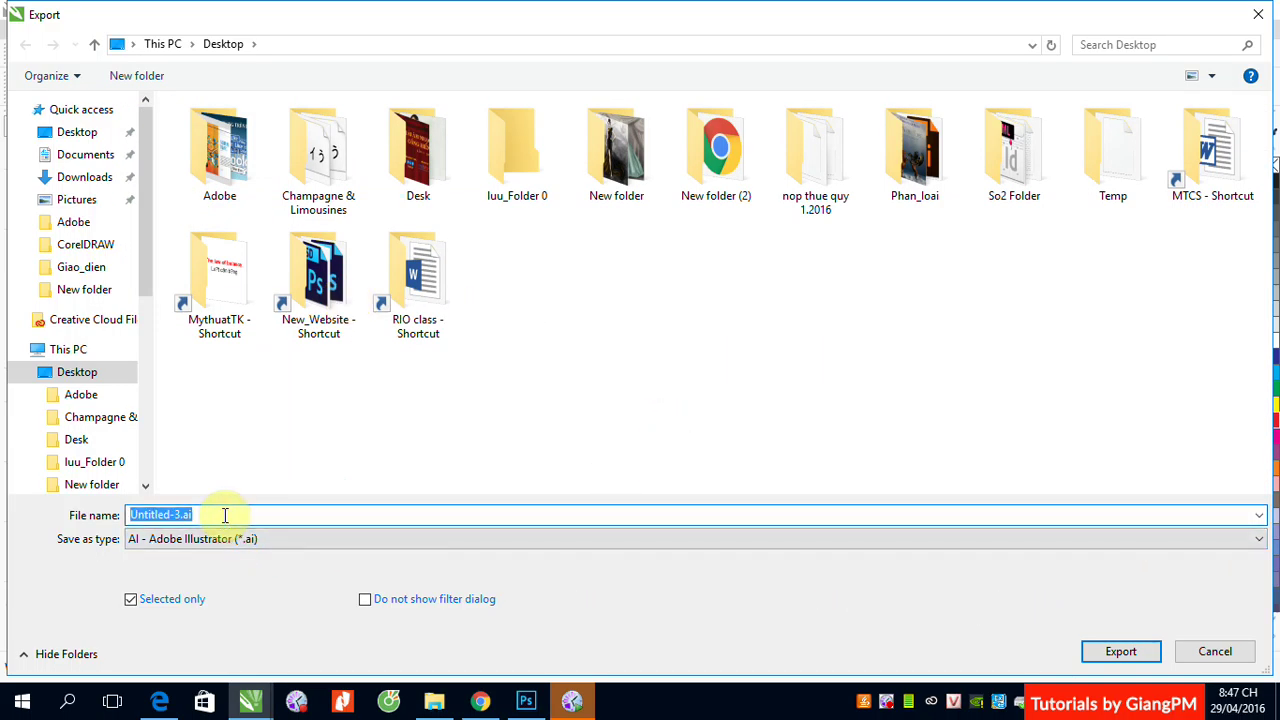
{"action": "type", "text": "B"}
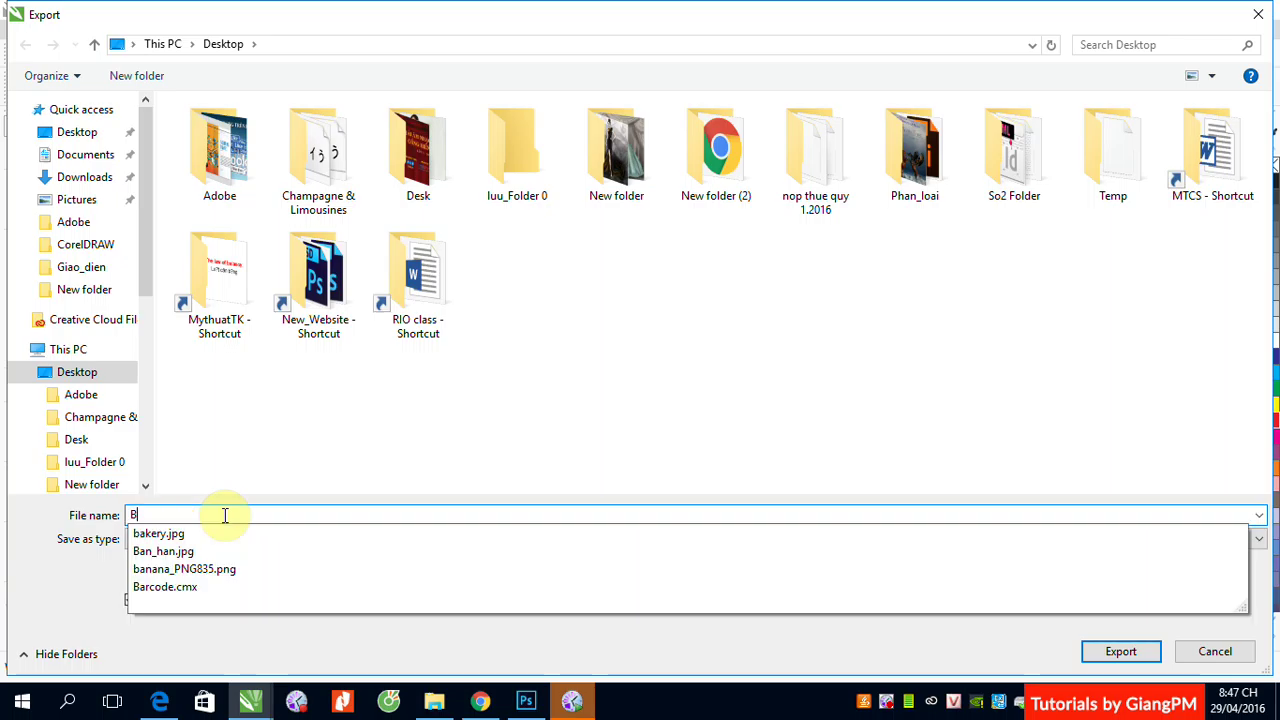
{"action": "type", "text": "arcode"}
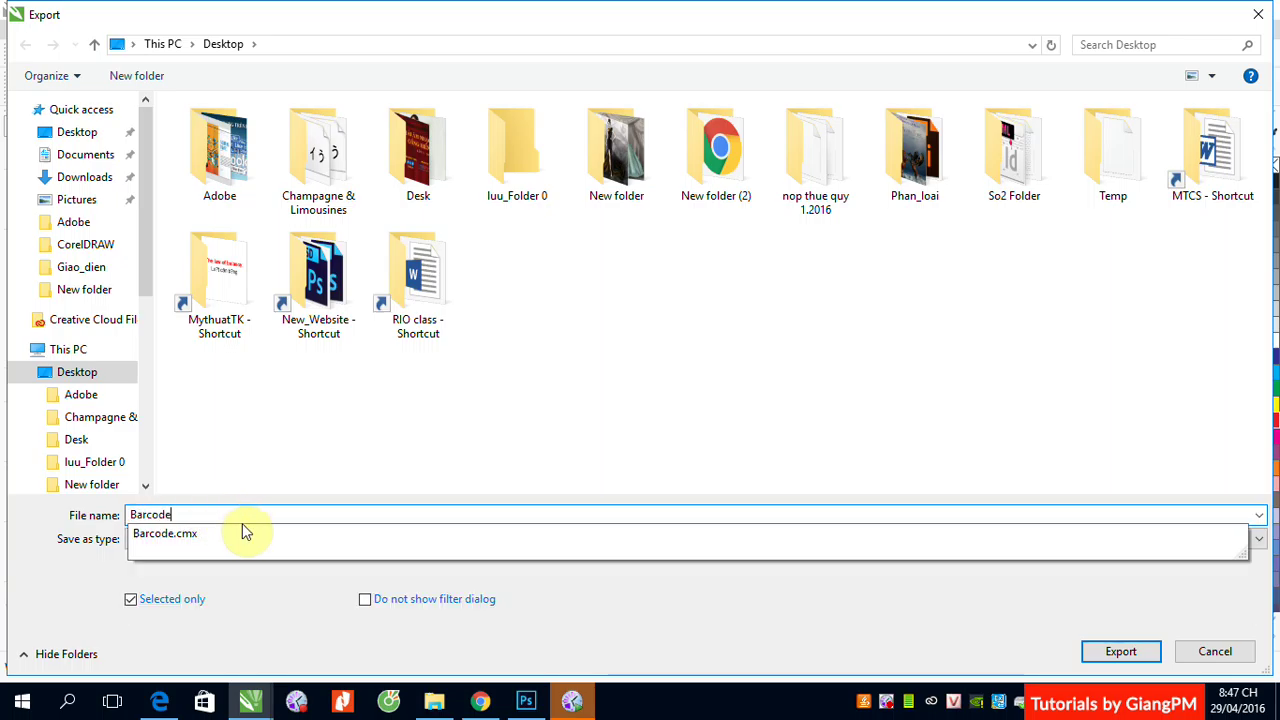
{"action": "left_click", "coordinate": [1120, 652]}
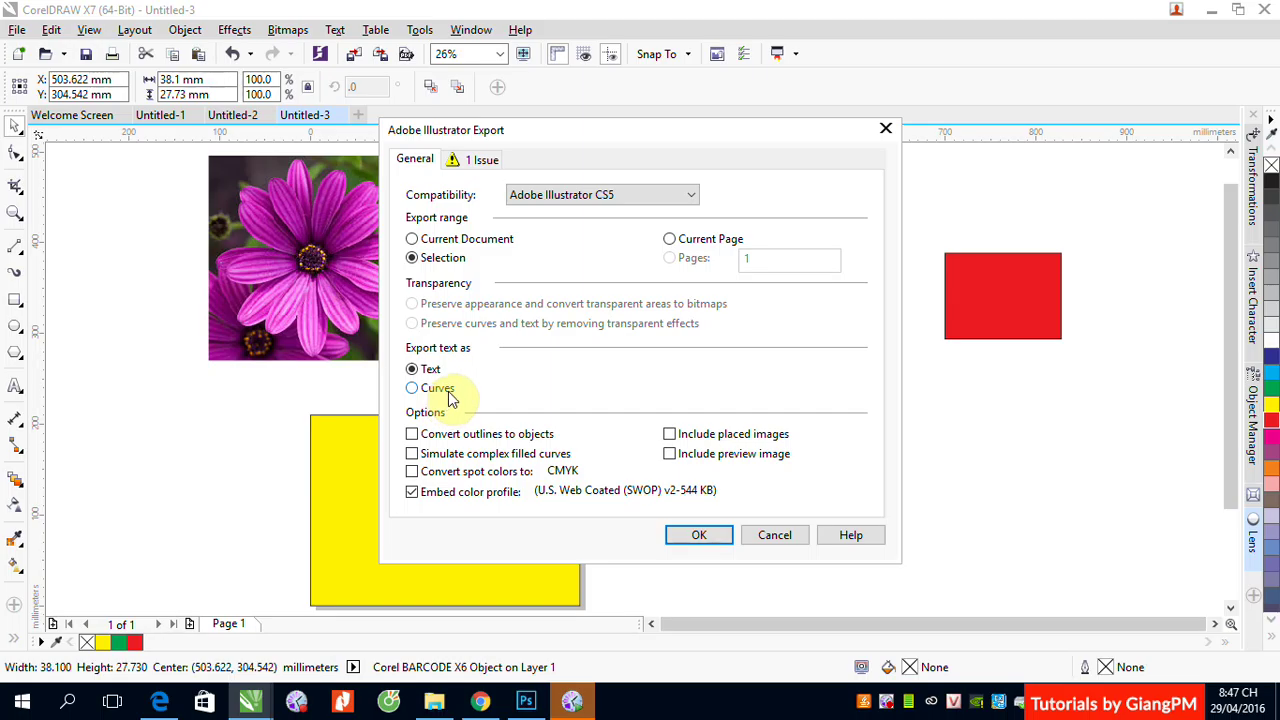
Export the text as curves with Adobe Illustrator CS6 compatibility, confirm the export settings and deselect the barcode
{"action": "left_click", "coordinate": [440, 389]}
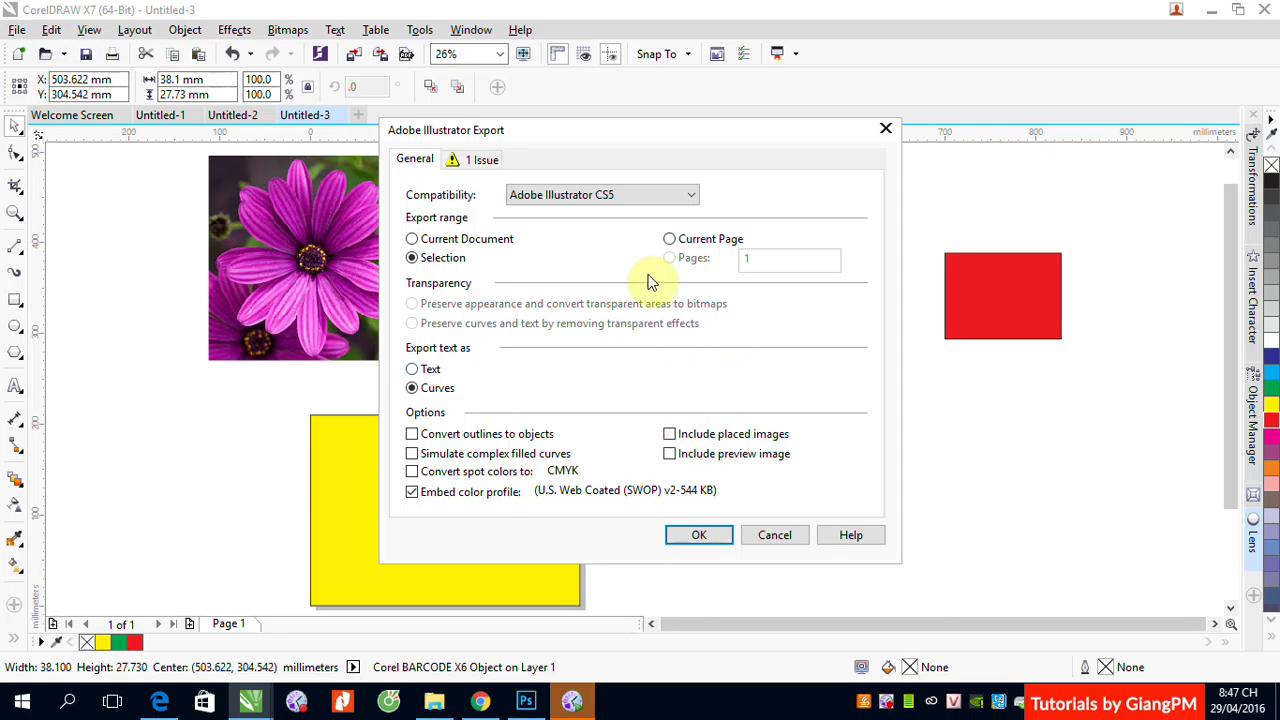
{"action": "left_click", "coordinate": [692, 196]}
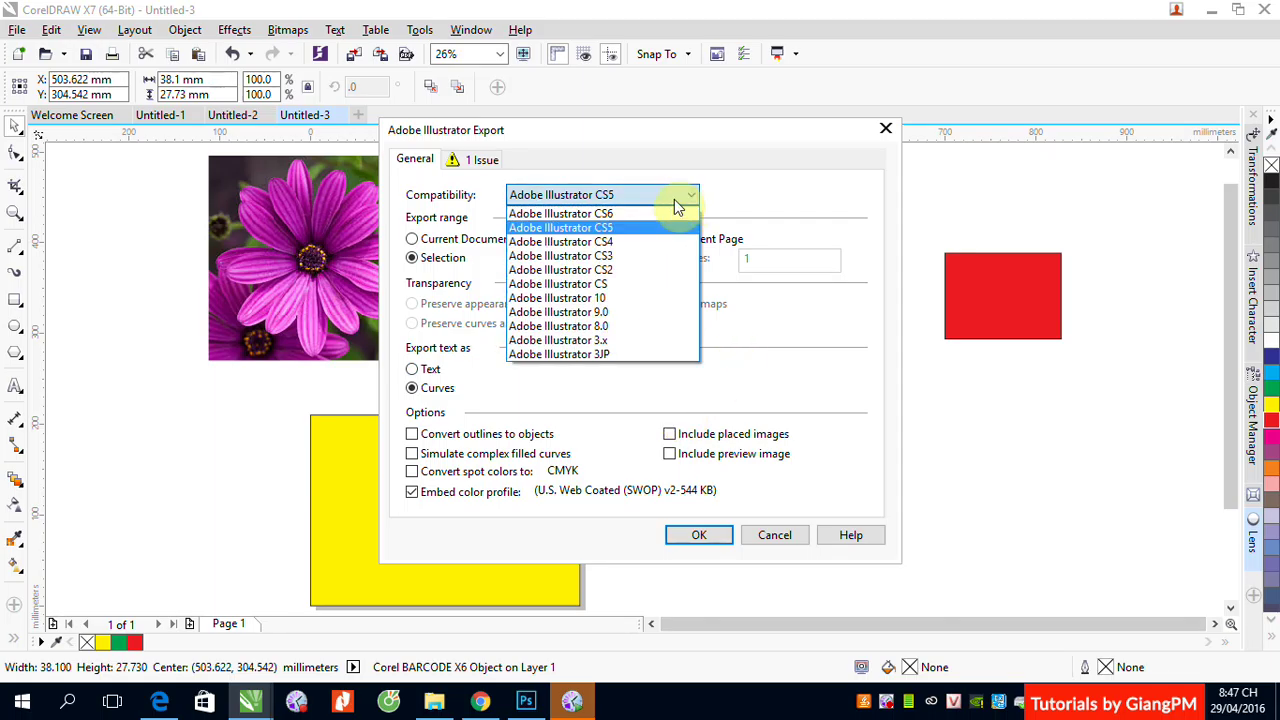
{"action": "left_click", "coordinate": [657, 206]}
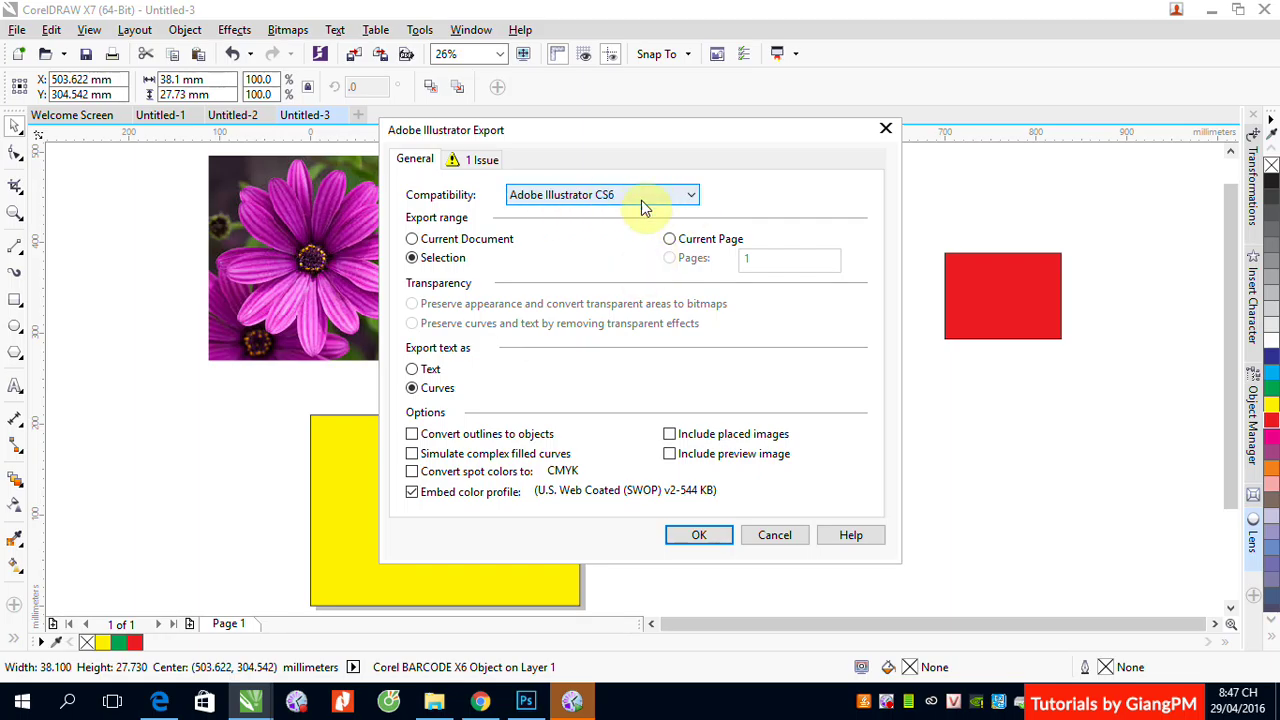
{"action": "left_click", "coordinate": [699, 536]}
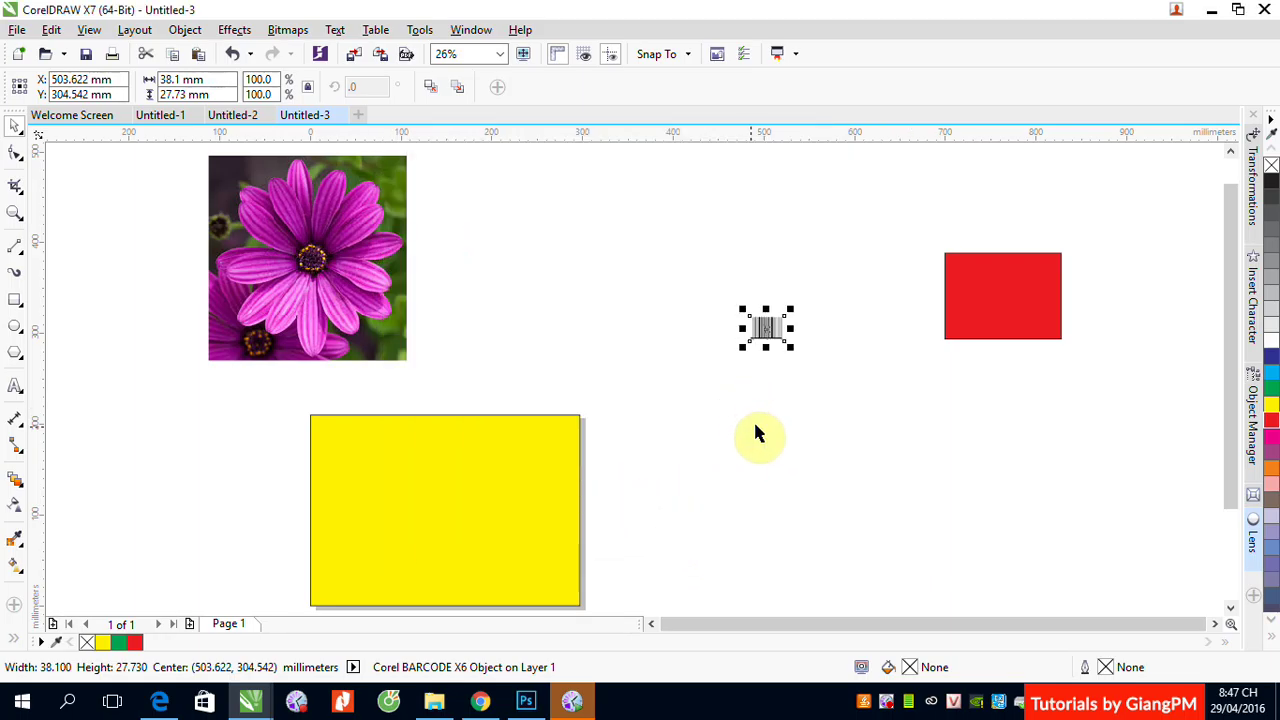
{"action": "left_click", "coordinate": [830, 402]}
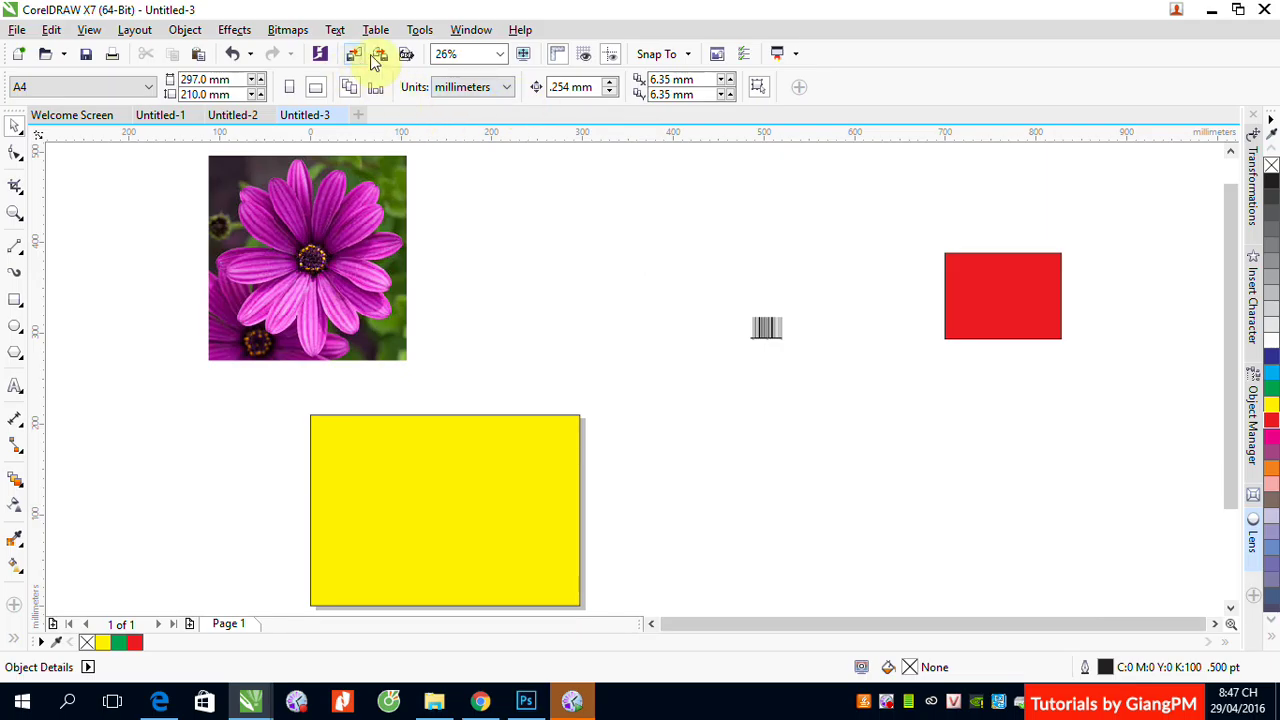
Import Barcode.ai from the Desktop and place it at original size on the upper part of the red rectangle
{"action": "key", "text": "ctrl+i"}
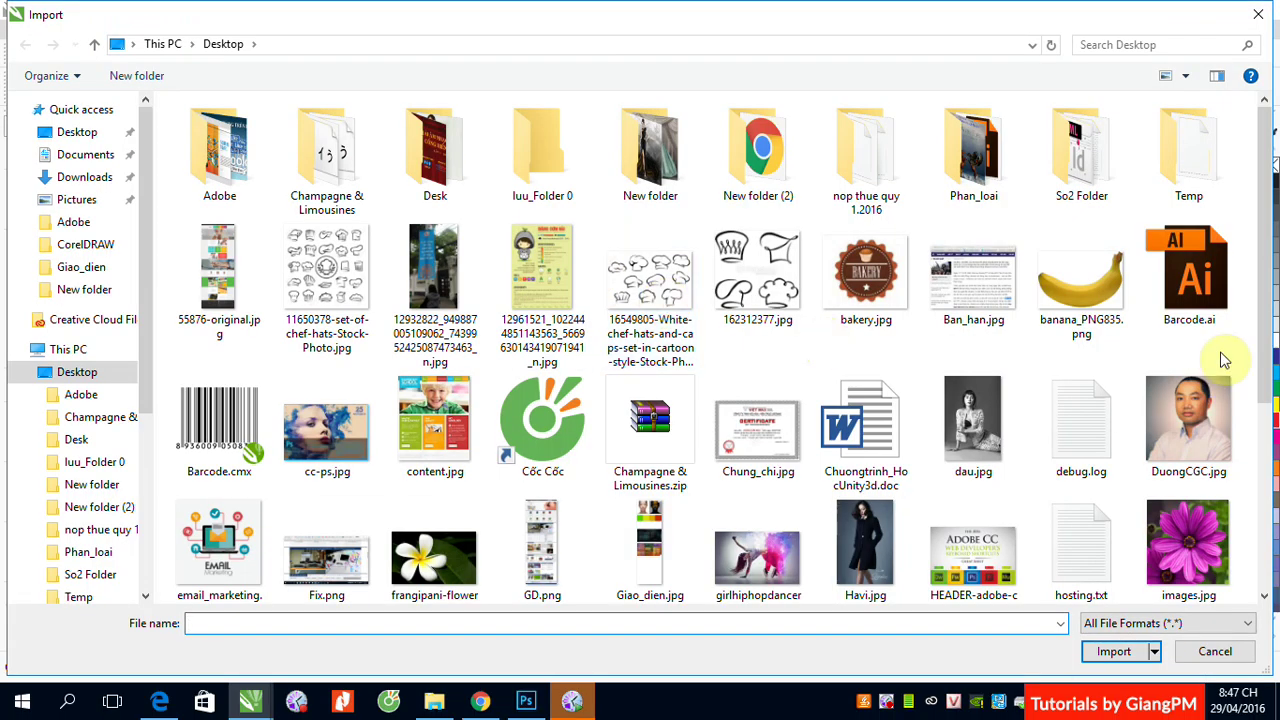
{"action": "left_click", "coordinate": [1189, 275]}
{"action": "left_click", "coordinate": [1113, 651]}
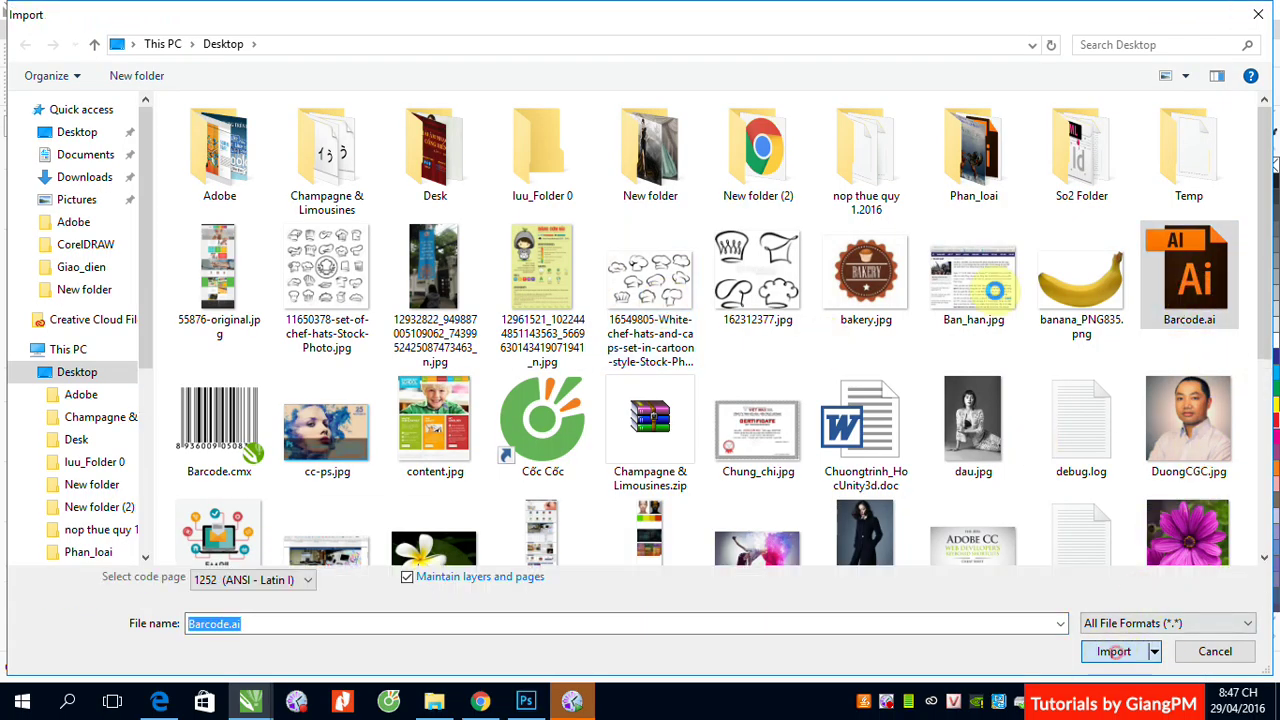
{"action": "left_click", "coordinate": [985, 287]}
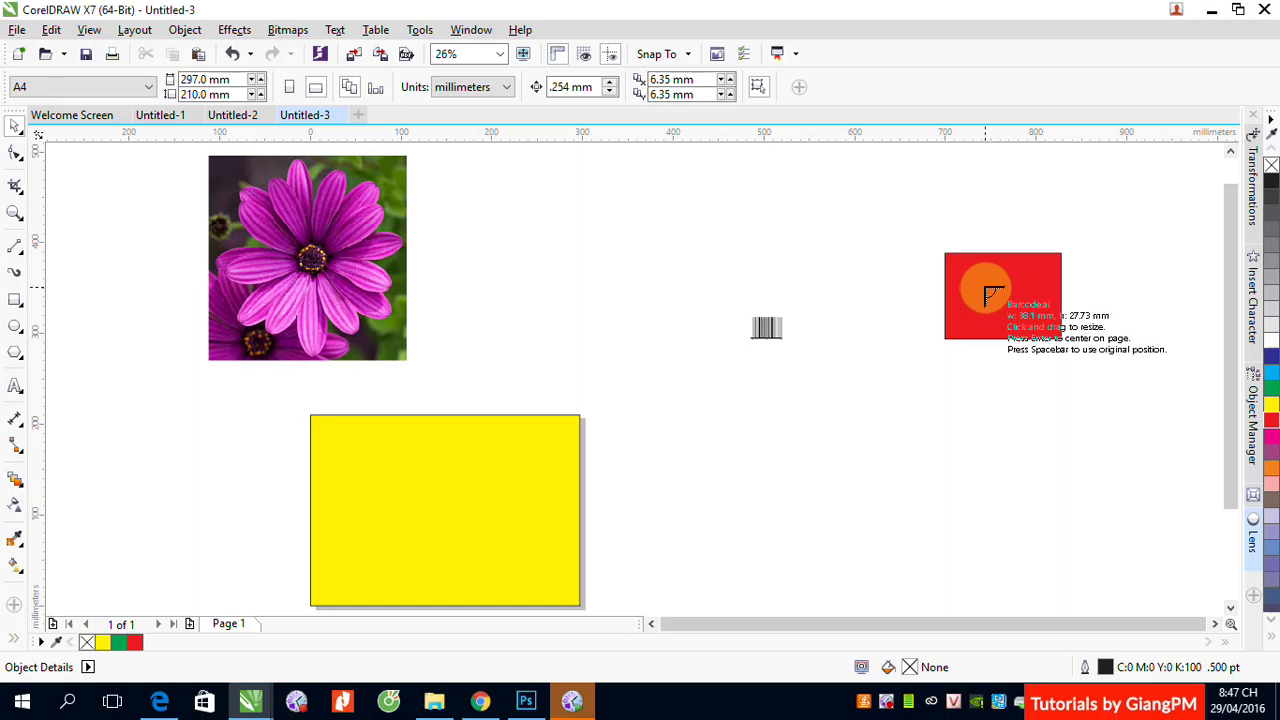
{"action": "left_click", "coordinate": [969, 265]}
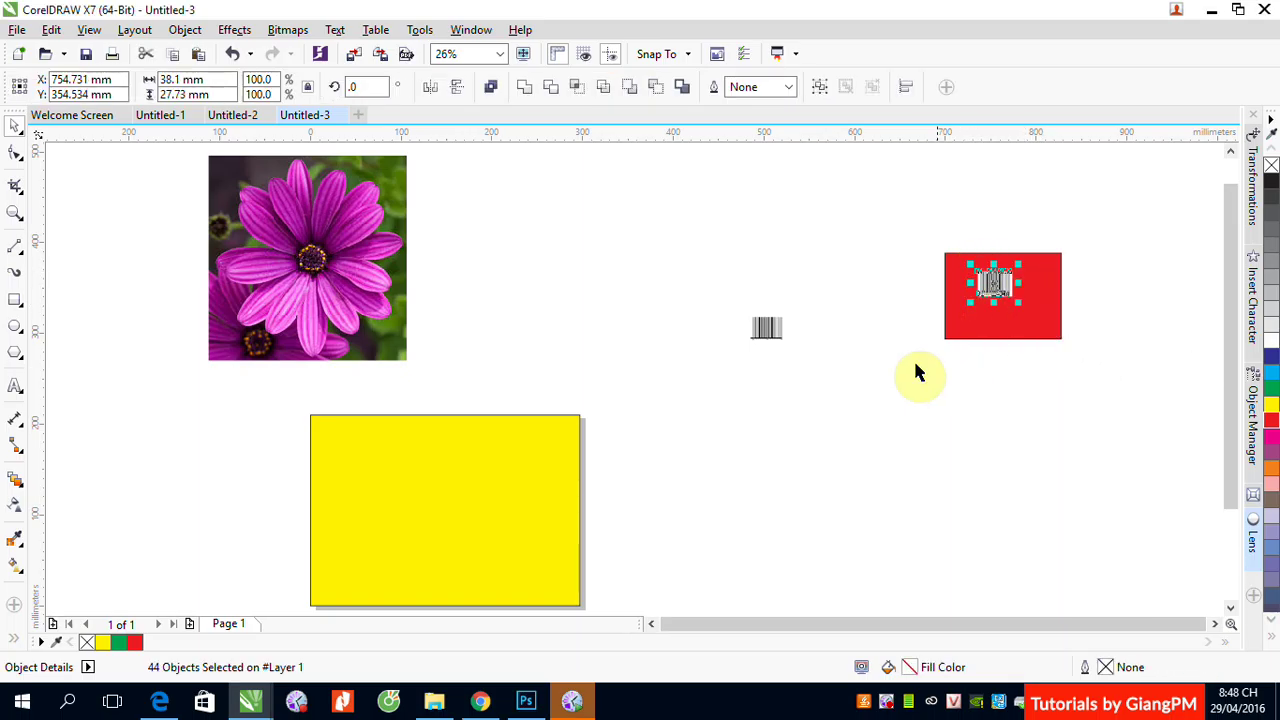
Move the white background out from behind the newly imported barcode to about X 795 mm, Y 354 mm and delete it
{"action": "key", "text": "z"}
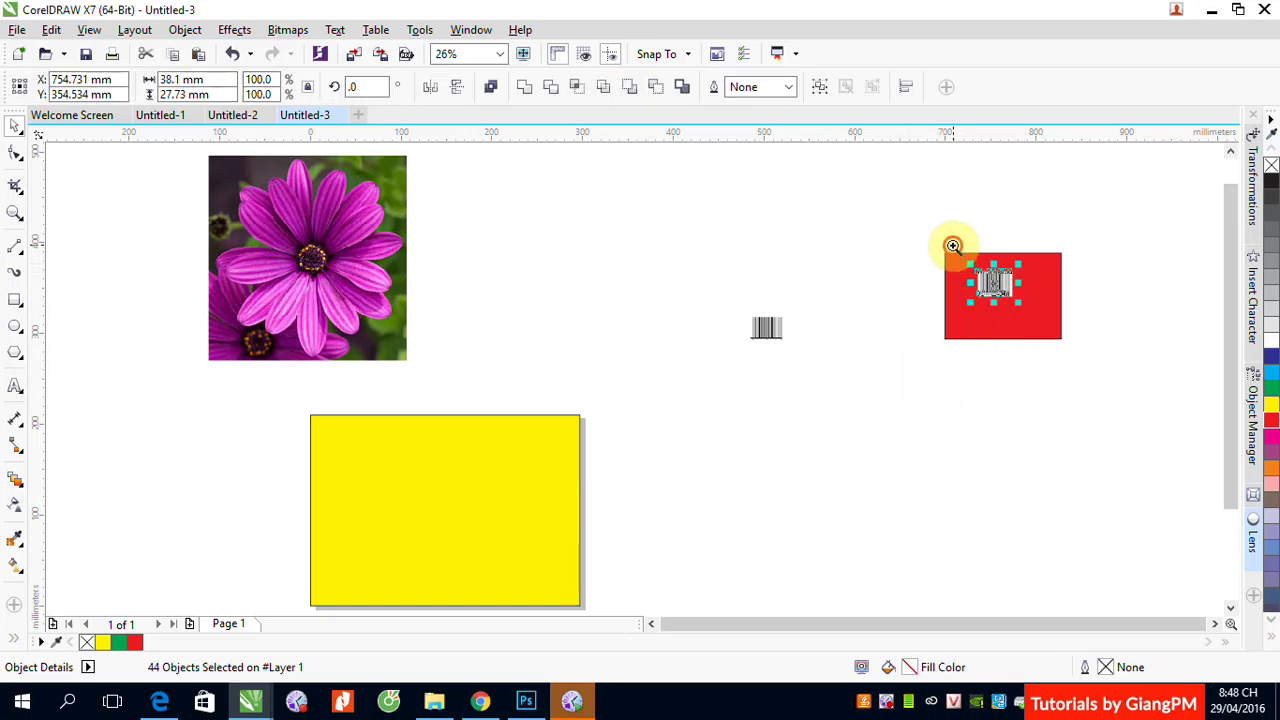
{"action": "left_click_drag", "start_coordinate": [951, 249], "coordinate": [1051, 334]}
{"action": "key", "text": "Escape"}
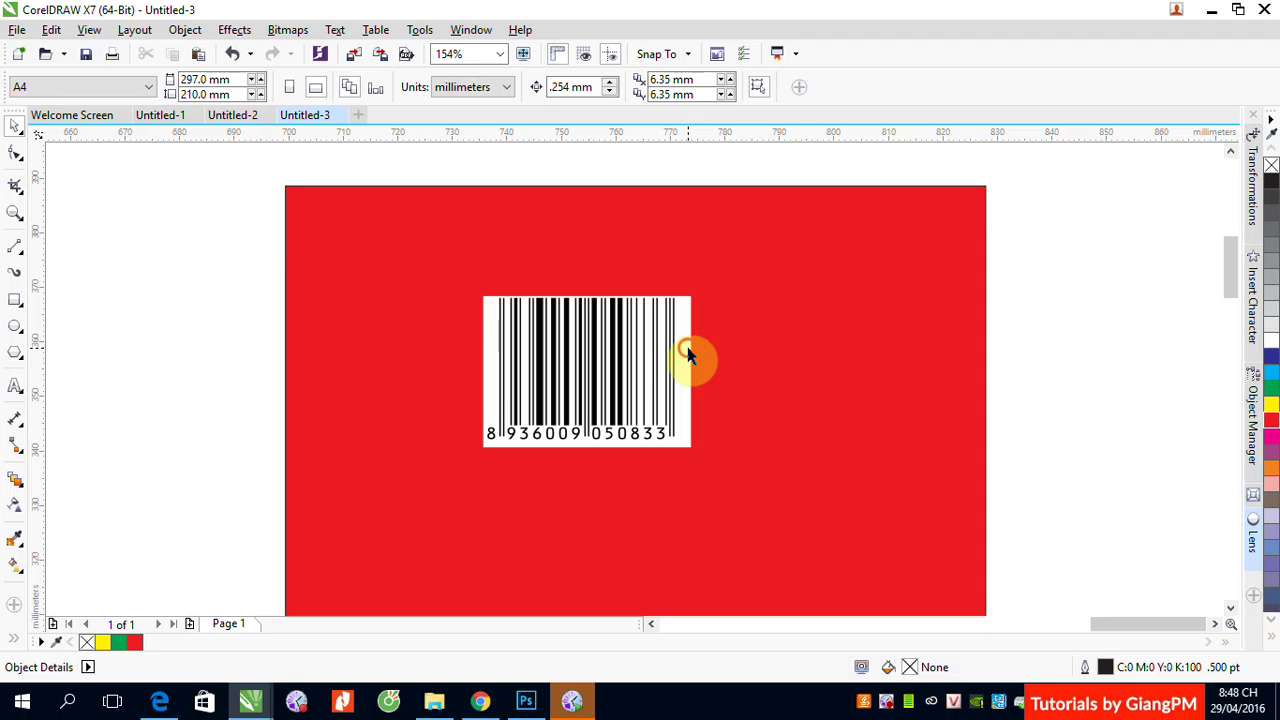
{"action": "left_click", "coordinate": [691, 352]}
{"action": "left_click_drag", "start_coordinate": [687, 348], "coordinate": [906, 349]}
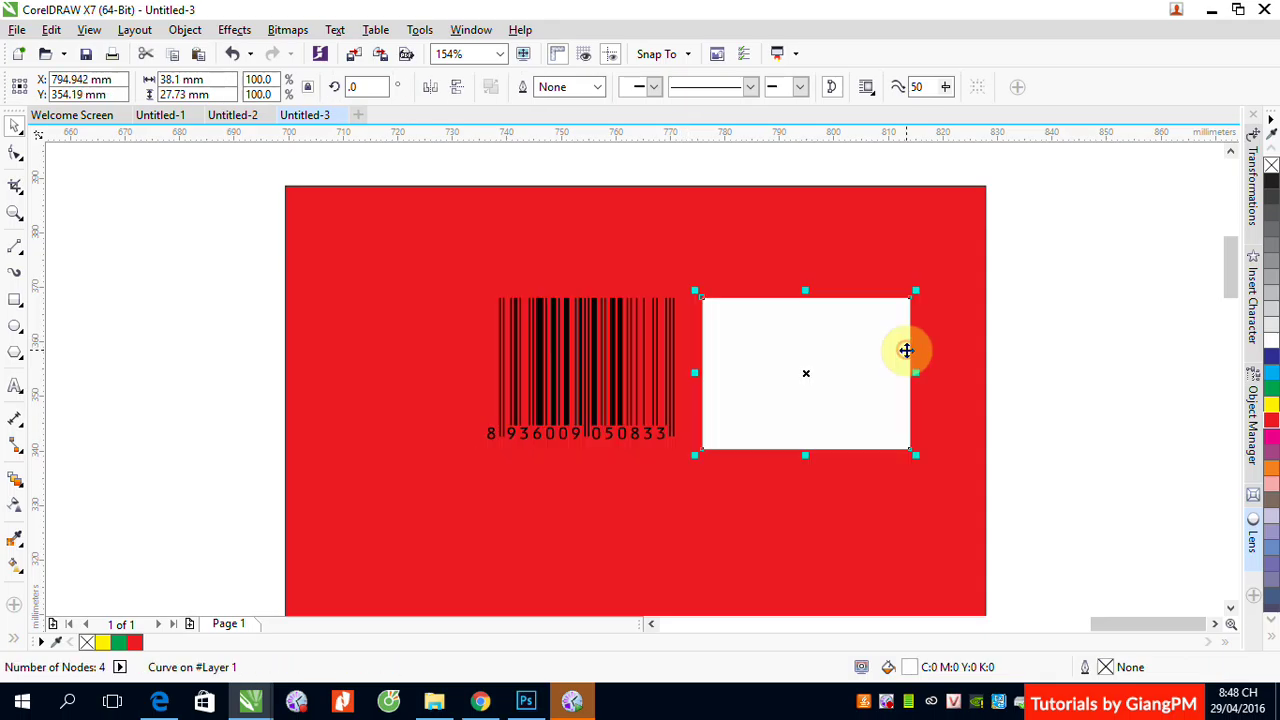
{"action": "key", "text": "Delete"}
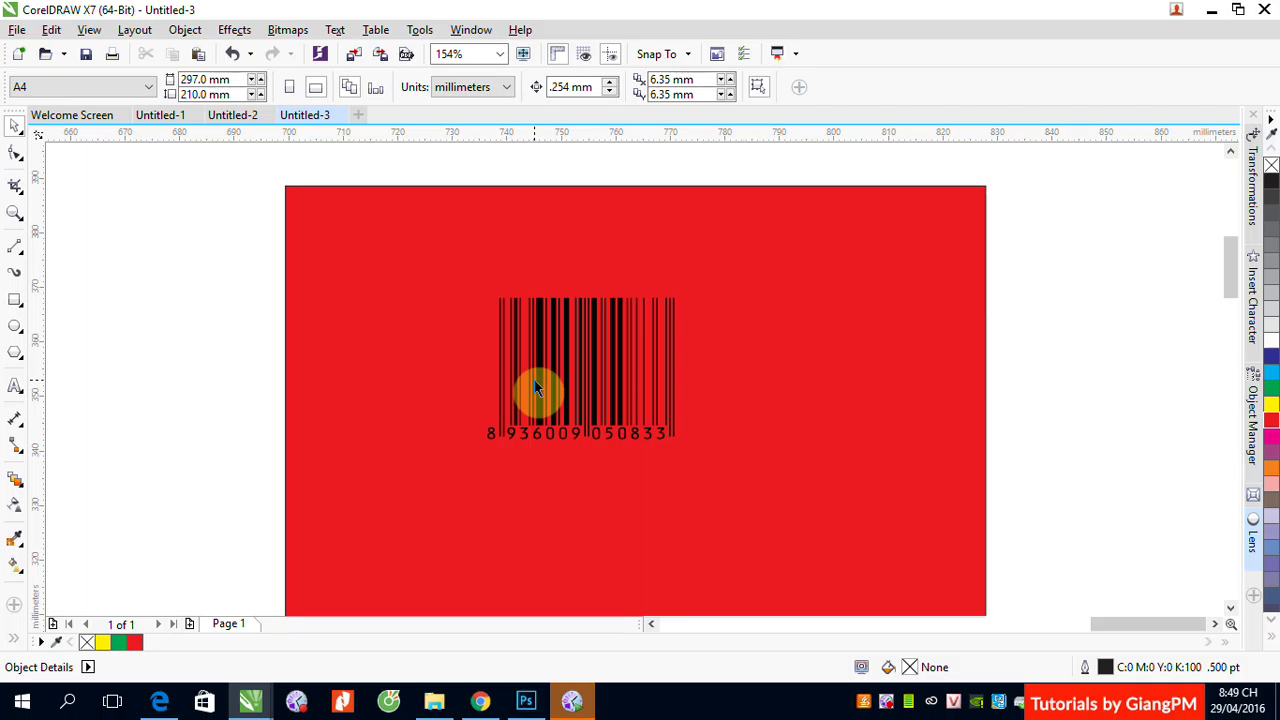
{"action": "scroll", "coordinate": [535, 387], "scroll_direction": "down", "scroll_amount": 2}
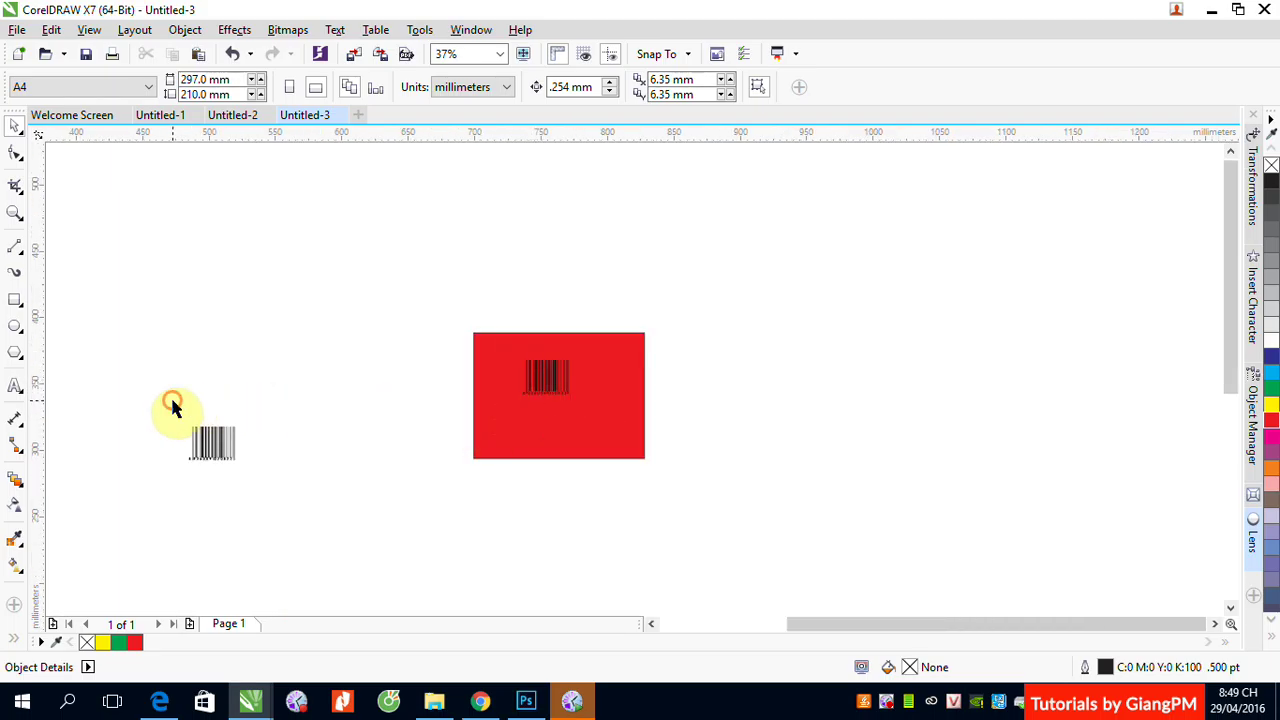
Move the original barcode object to the empty area right of the red rectangle, centred at about X 918 mm, Y 352 mm
{"action": "left_click_drag", "start_coordinate": [157, 406], "coordinate": [280, 489]}
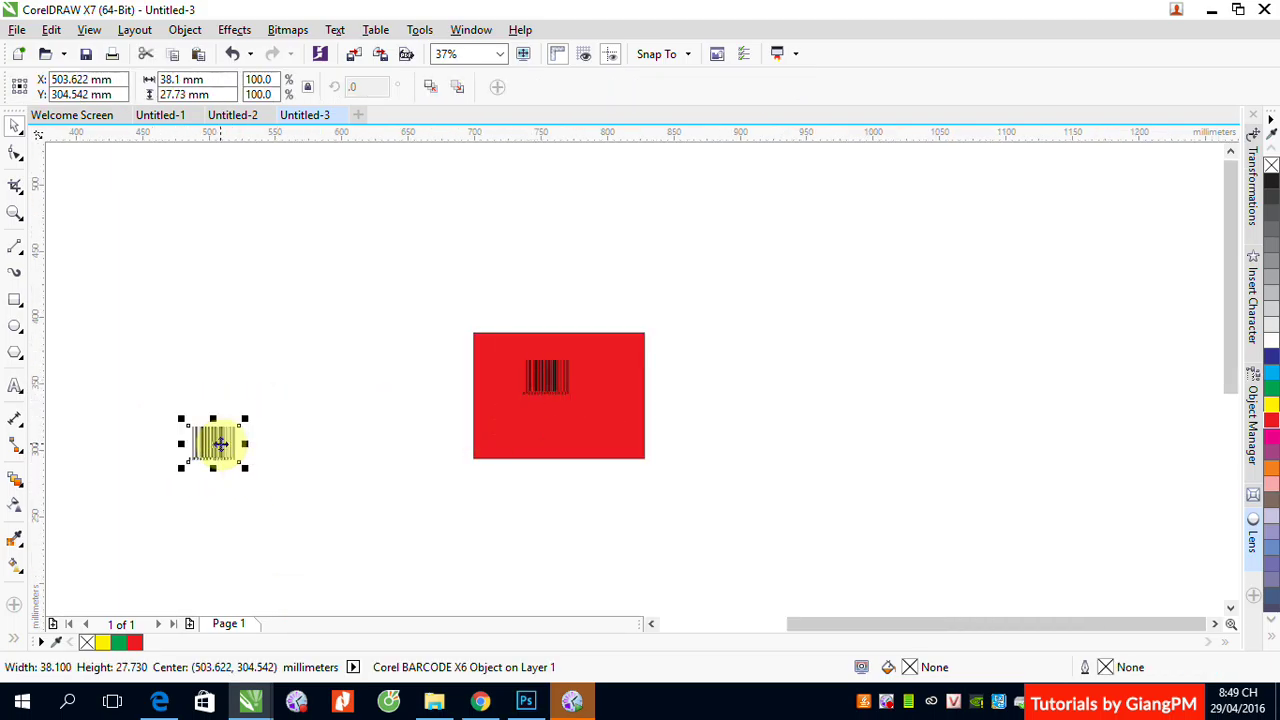
{"action": "left_click_drag", "start_coordinate": [214, 443], "coordinate": [720, 394]}
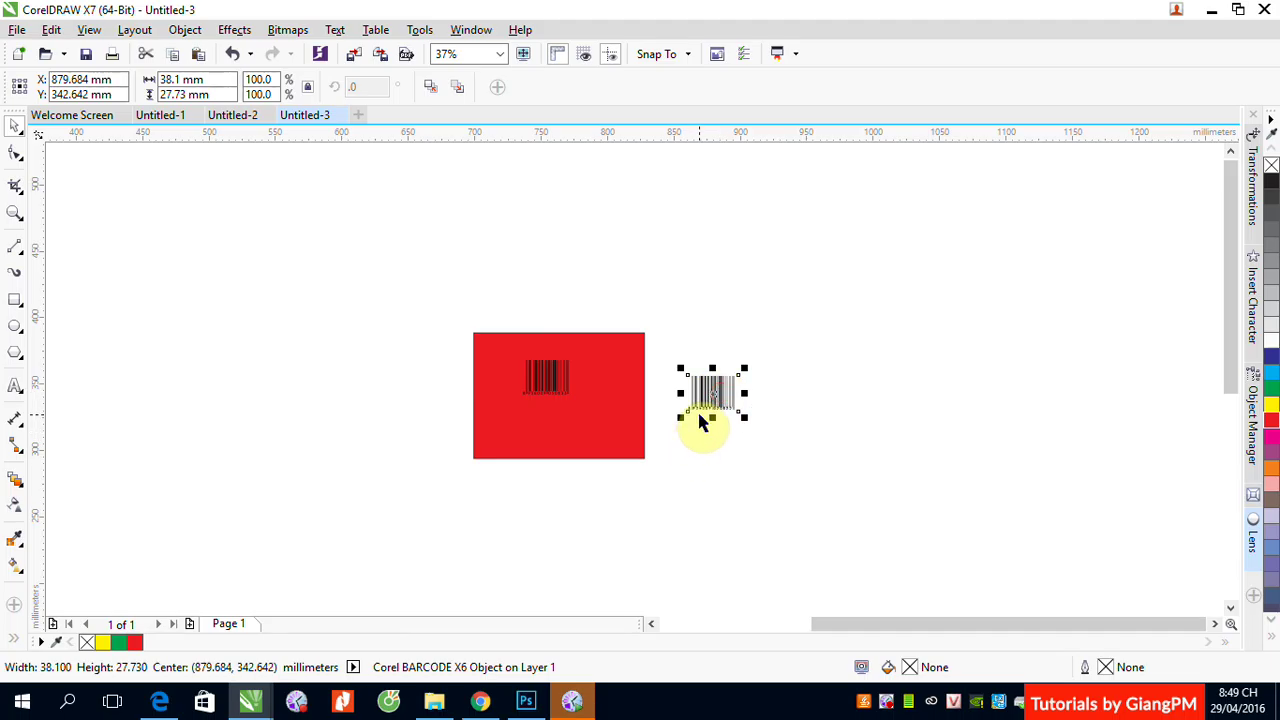
{"action": "key", "text": "F2"}
{"action": "left_click_drag", "start_coordinate": [646, 346], "coordinate": [779, 432]}
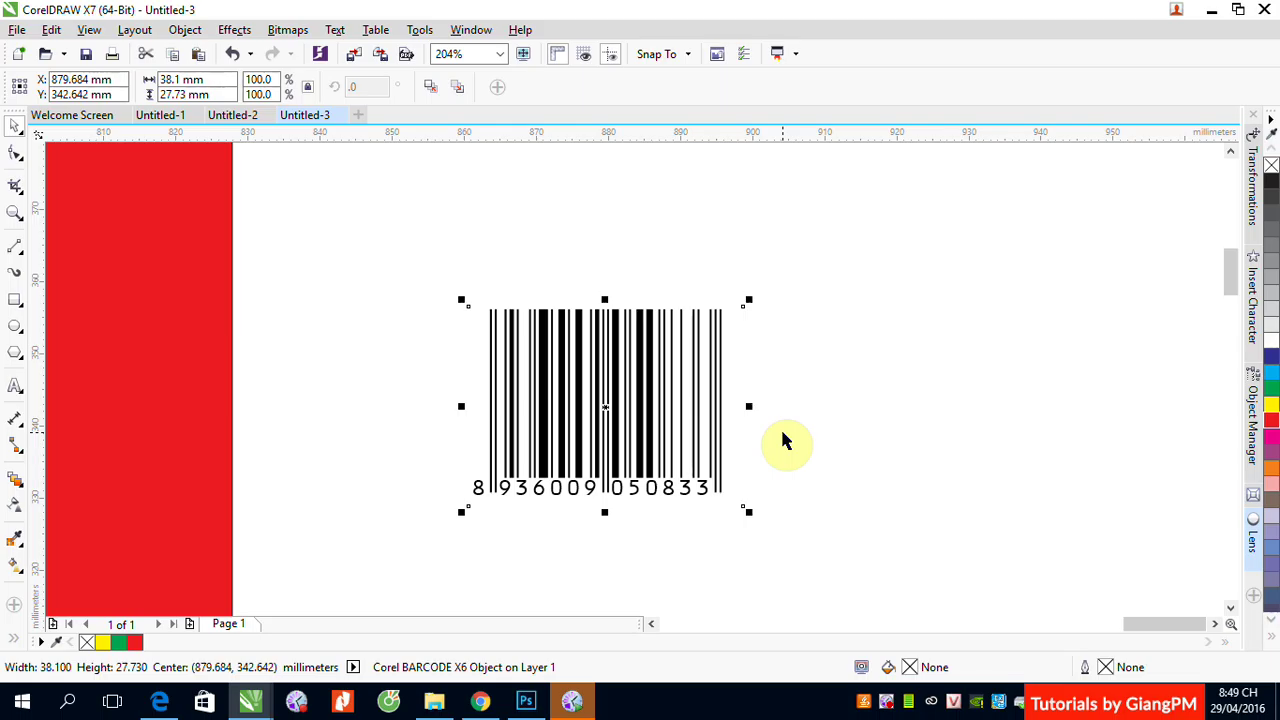
{"action": "left_click", "coordinate": [15, 302]}
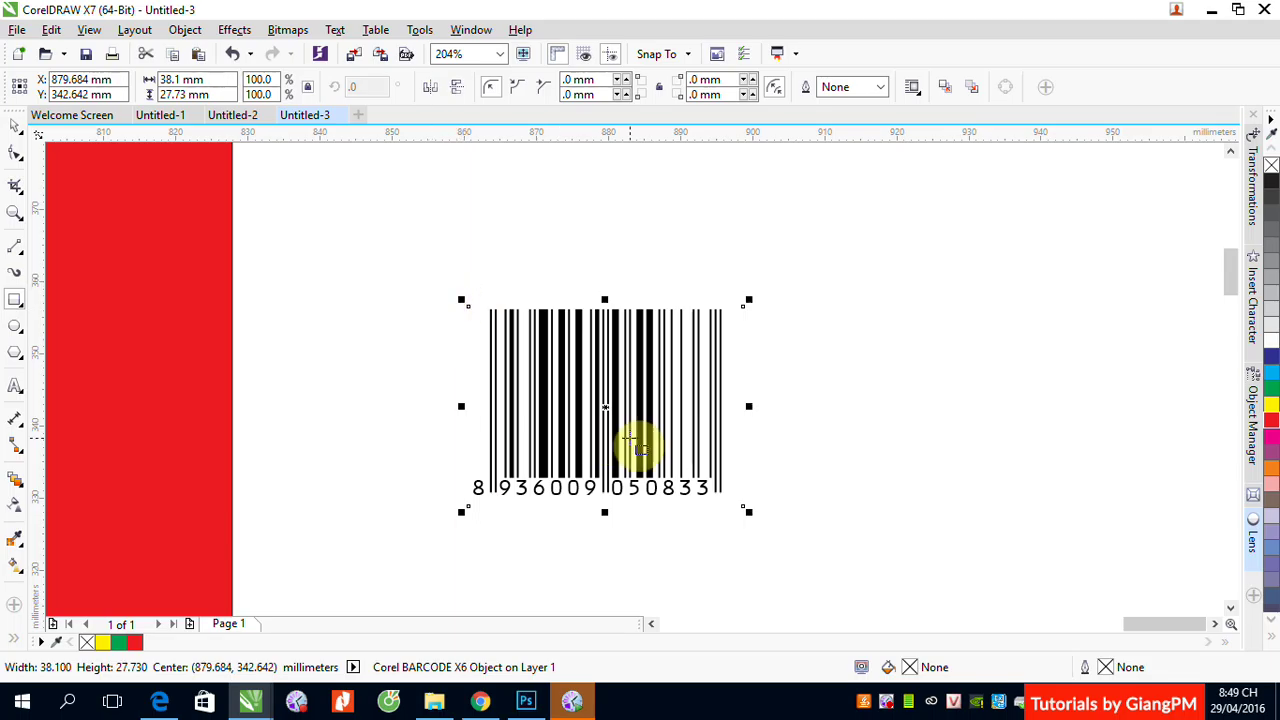
{"action": "left_click", "coordinate": [15, 125]}
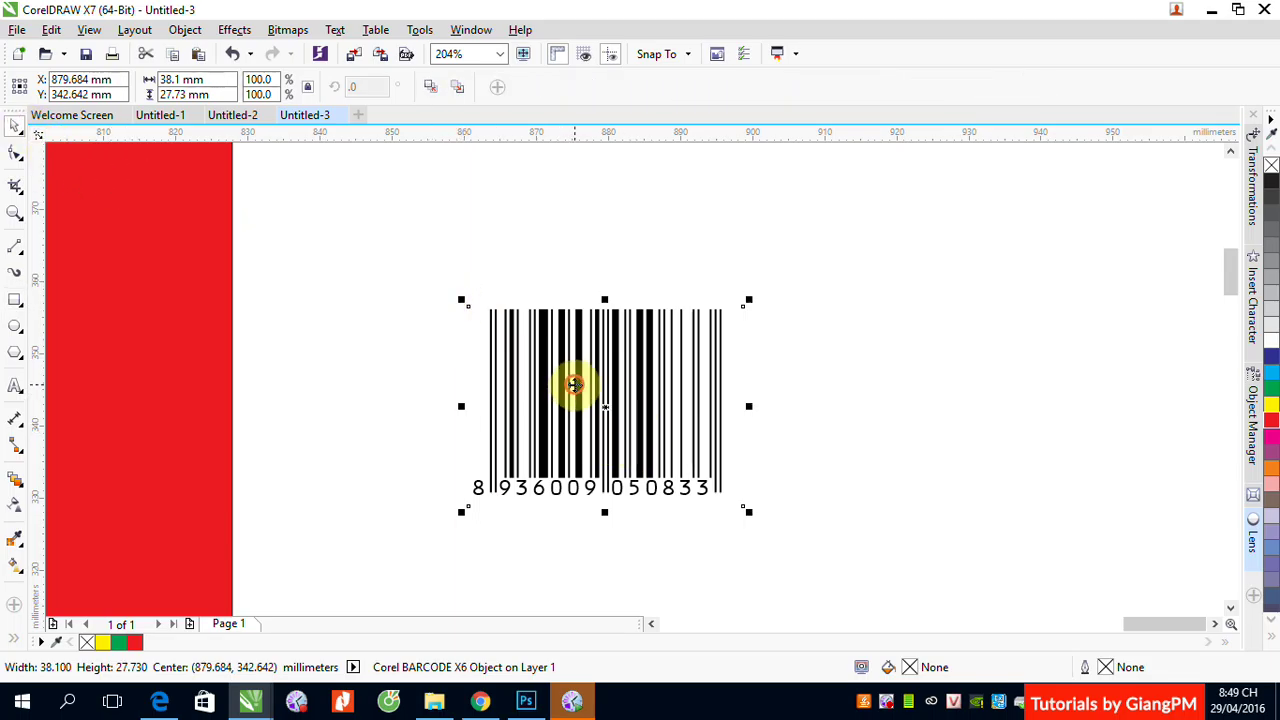
{"action": "left_click_drag", "start_coordinate": [575, 384], "coordinate": [852, 316]}
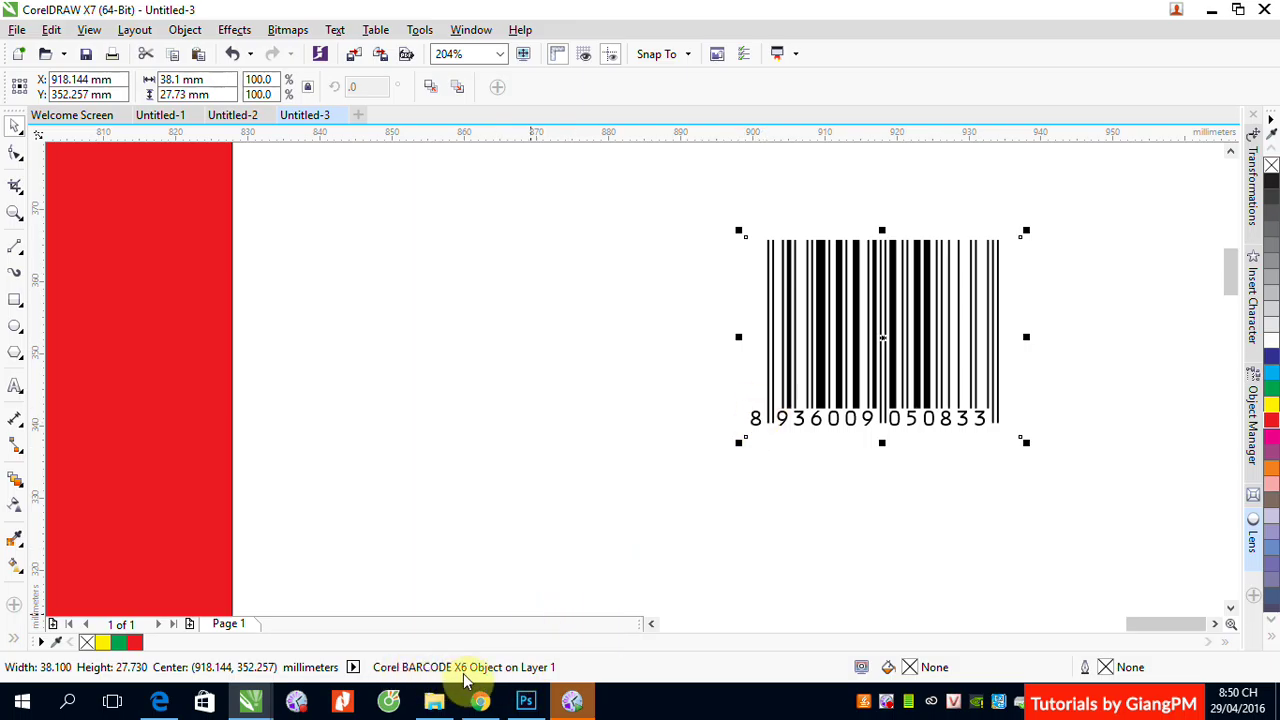
Draw a rectangle about 48 x 34 mm enclosing the whole barcode
{"action": "left_click", "coordinate": [14, 300]}
{"action": "left_click_drag", "start_coordinate": [700, 213], "coordinate": [1047, 457]}
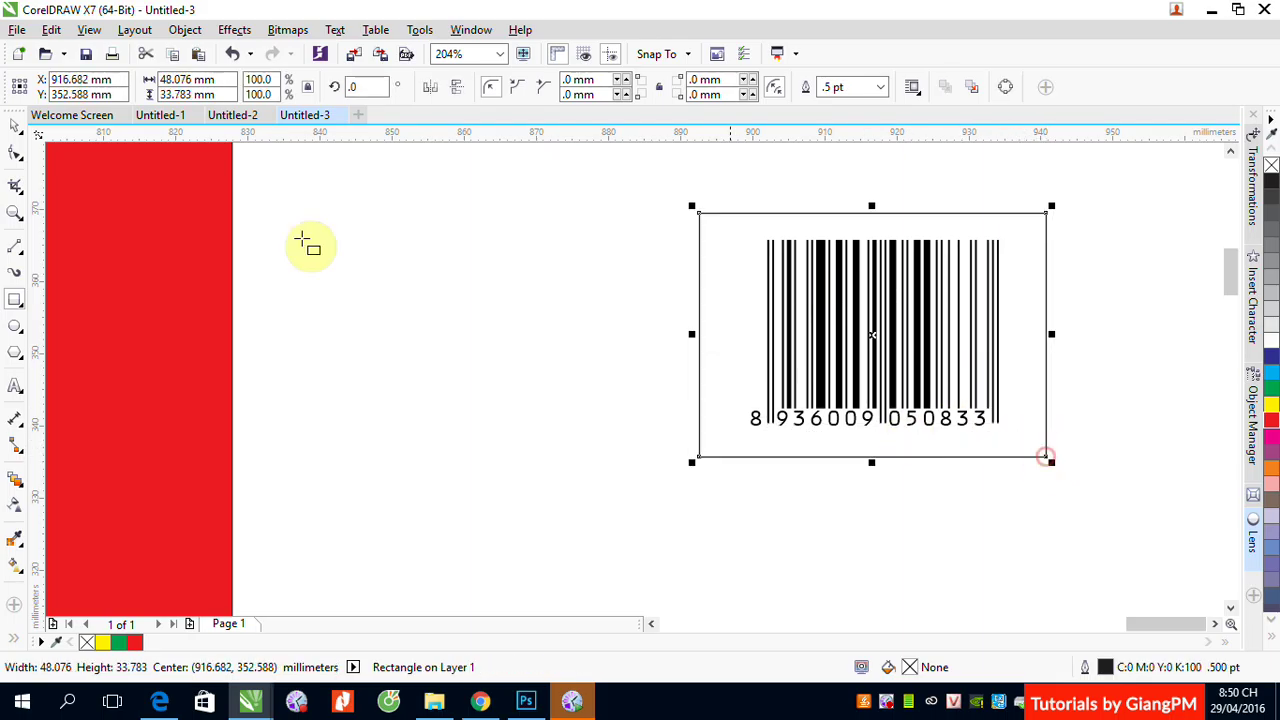
{"action": "left_click", "coordinate": [15, 123]}
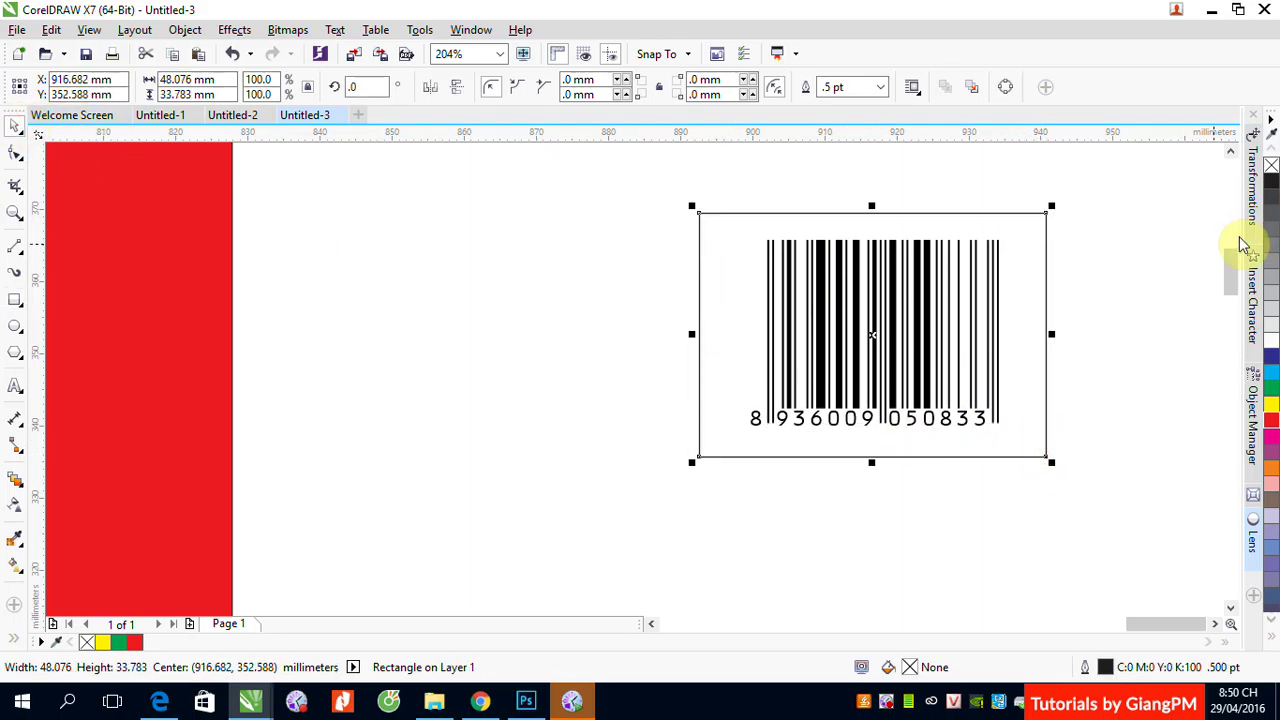
Apply a frozen Invert lens to the rectangle and move the frozen result to about X 857 mm, Y 352 mm
{"action": "left_click", "coordinate": [1253, 537]}
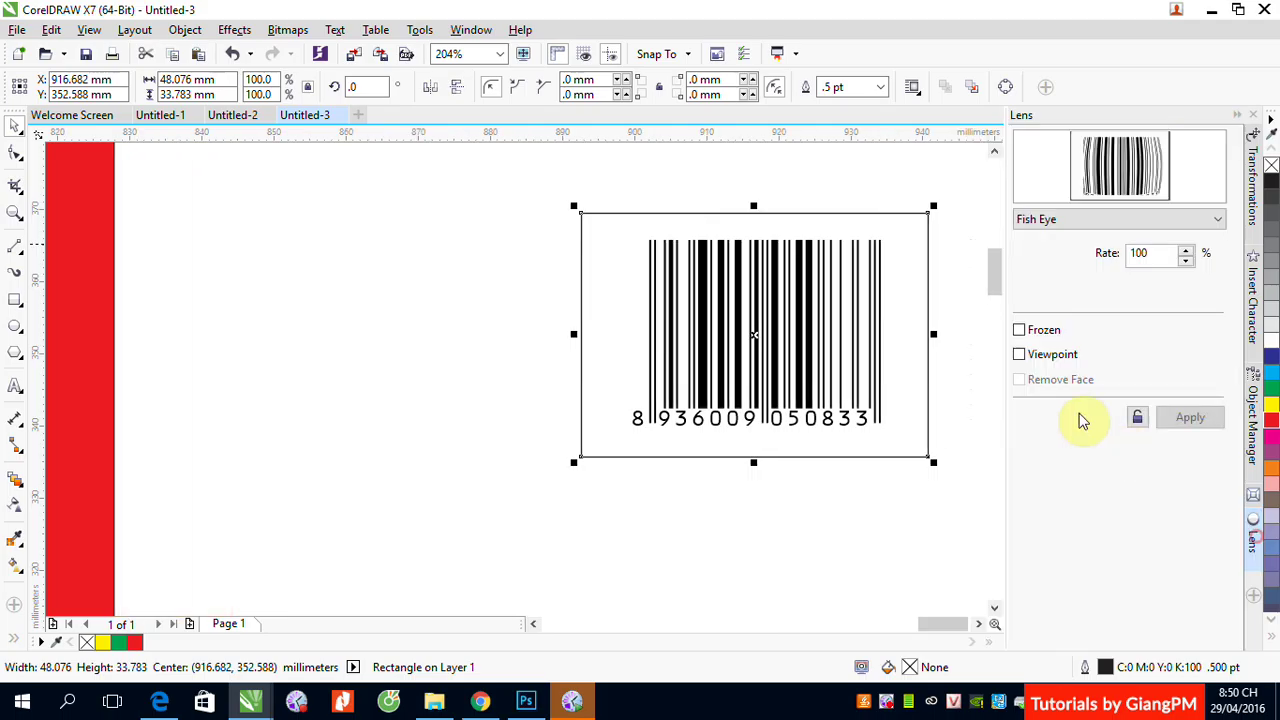
{"action": "left_click", "coordinate": [1222, 219]}
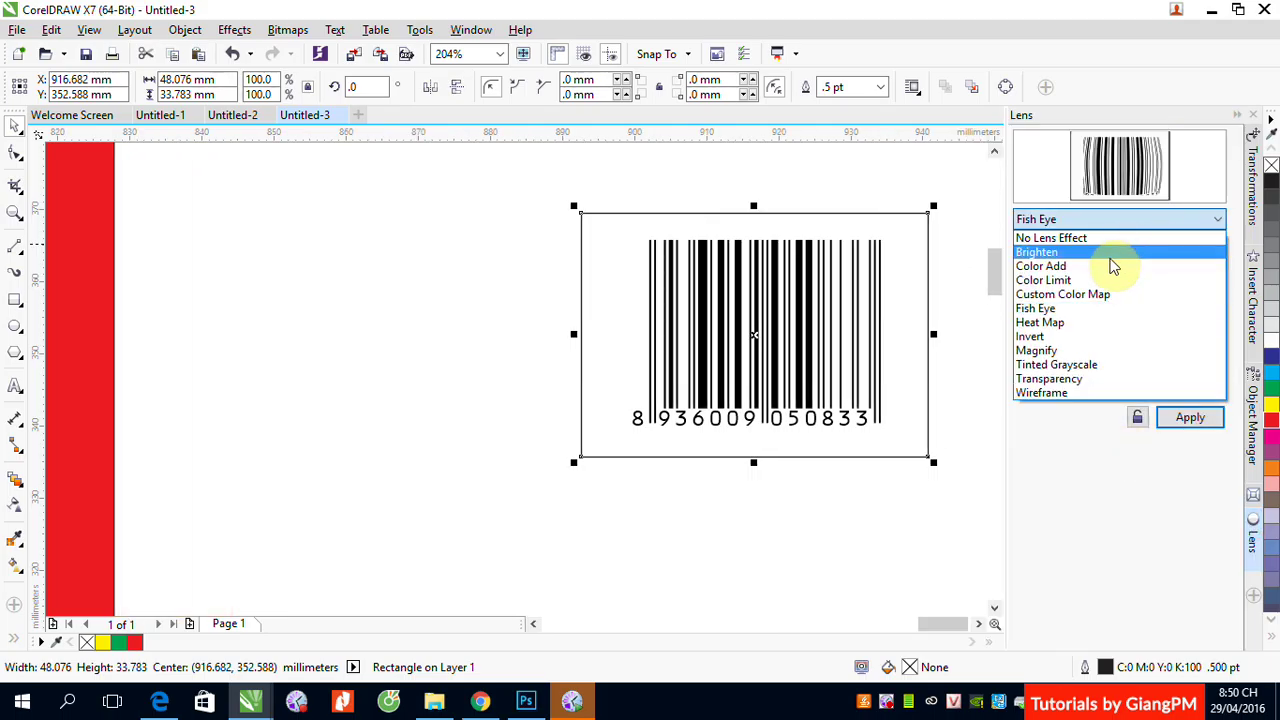
{"action": "left_click", "coordinate": [1030, 337]}
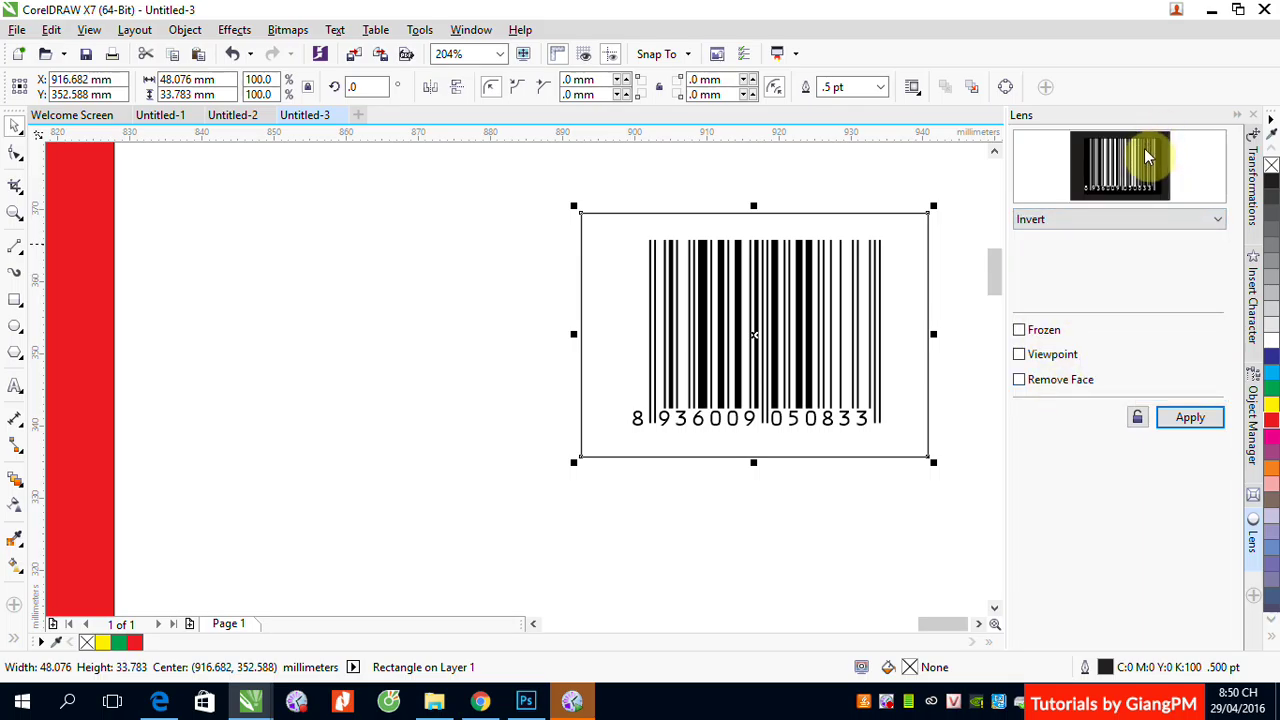
{"action": "left_click", "coordinate": [1020, 333]}
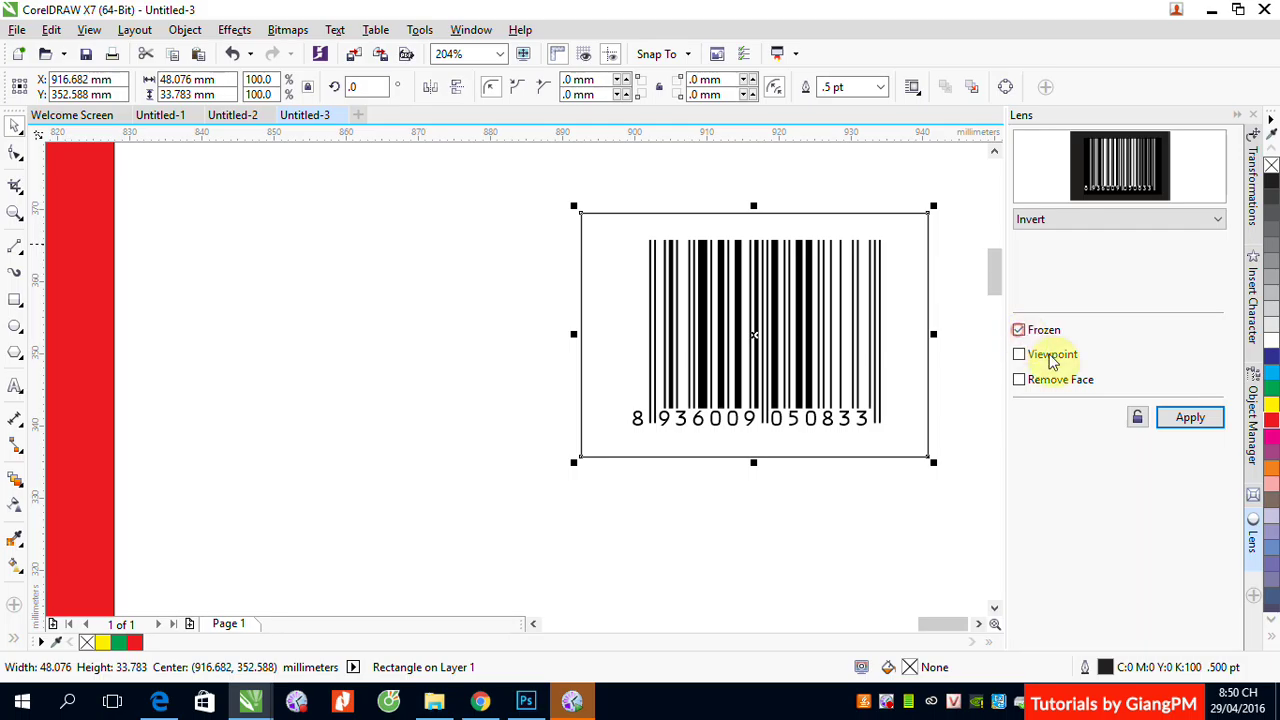
{"action": "left_click", "coordinate": [1190, 417]}
{"action": "left_click_drag", "start_coordinate": [814, 320], "coordinate": [386, 322]}
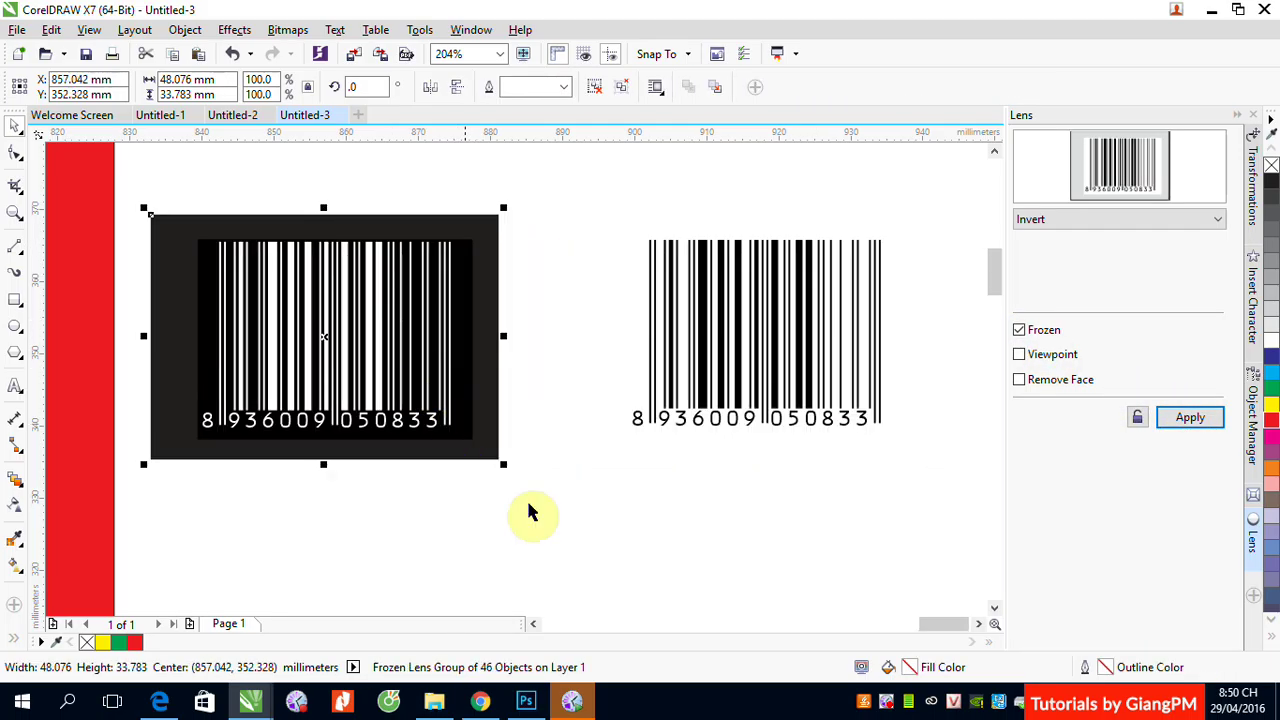
{"action": "left_click", "coordinate": [580, 530]}
{"action": "left_click", "coordinate": [487, 255]}
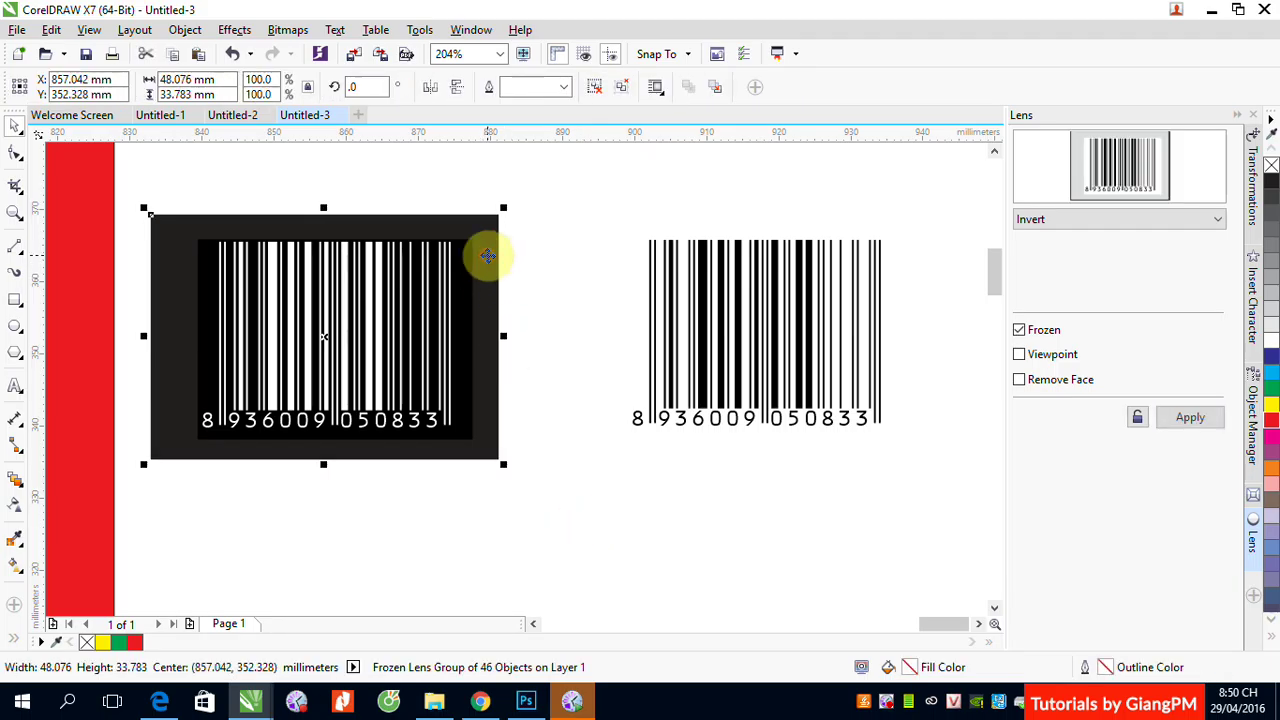
{"action": "key", "text": "Delete"}
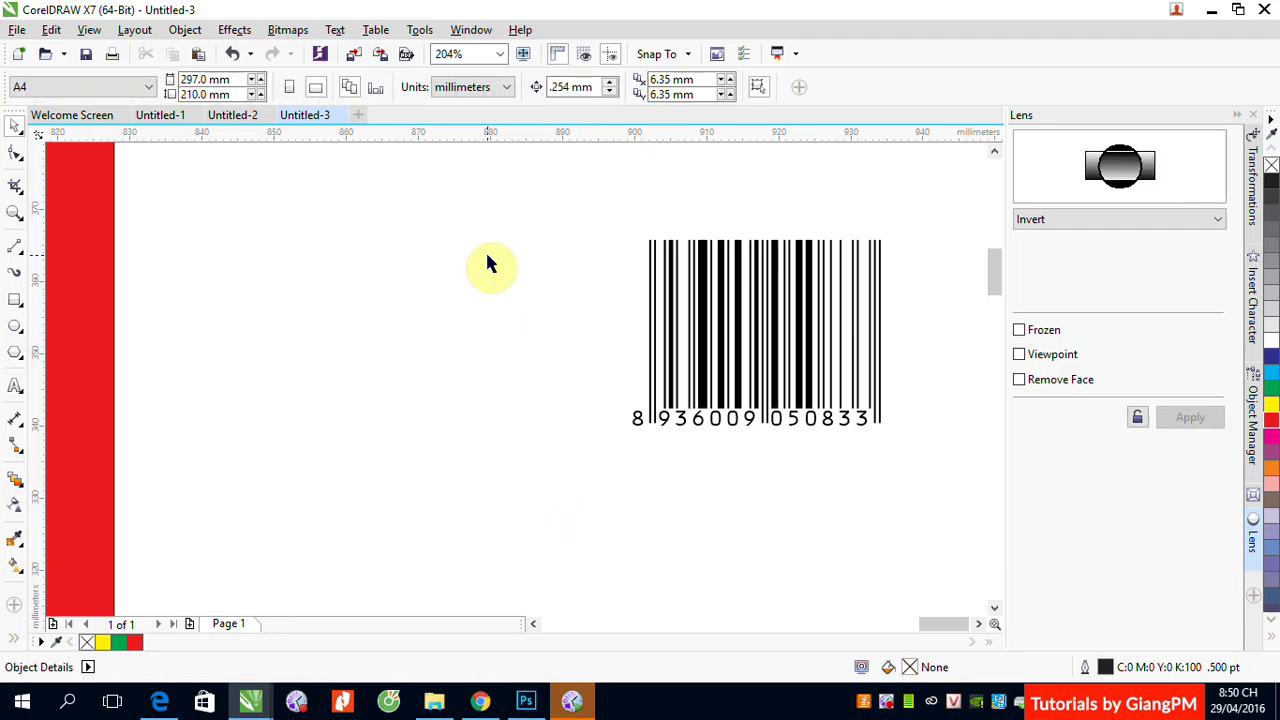
{"action": "key", "text": "ctrl+z"}
Ungroup the frozen lens copy of the barcode and delete its outer dark rectangle and its black background
{"action": "left_click", "coordinate": [591, 88]}
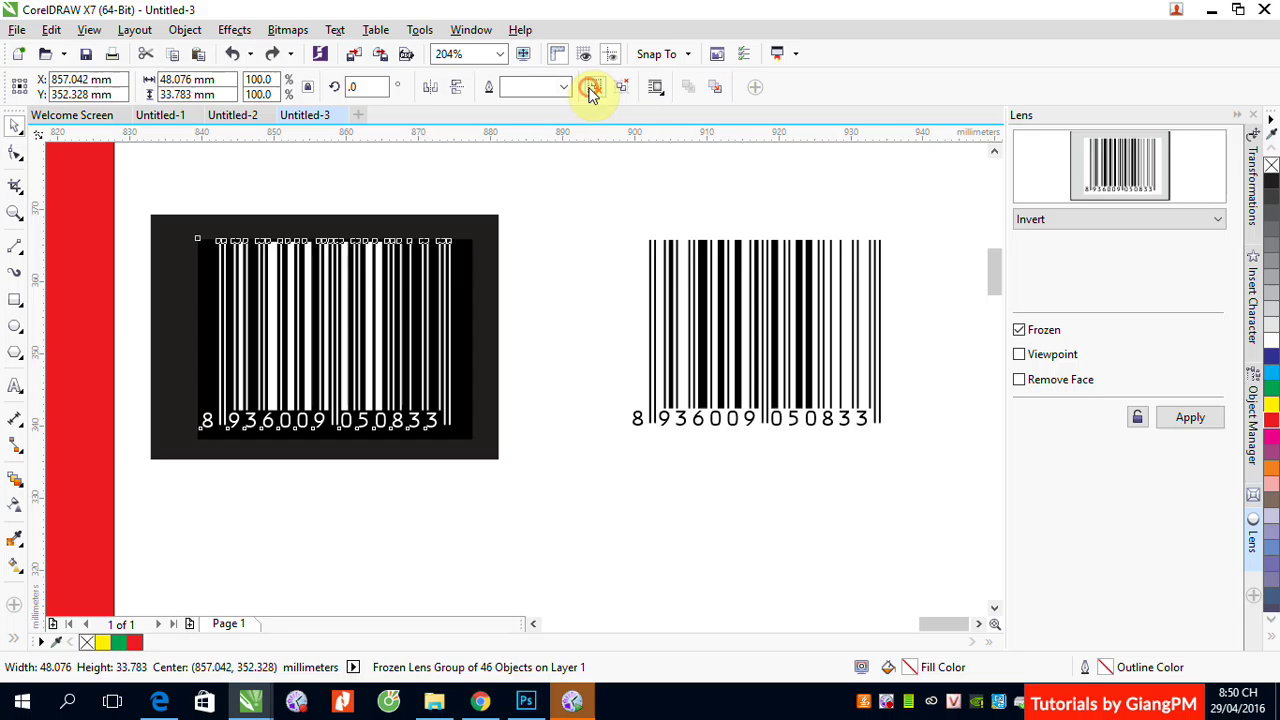
{"action": "left_click", "coordinate": [476, 252]}
{"action": "key", "text": "Escape"}
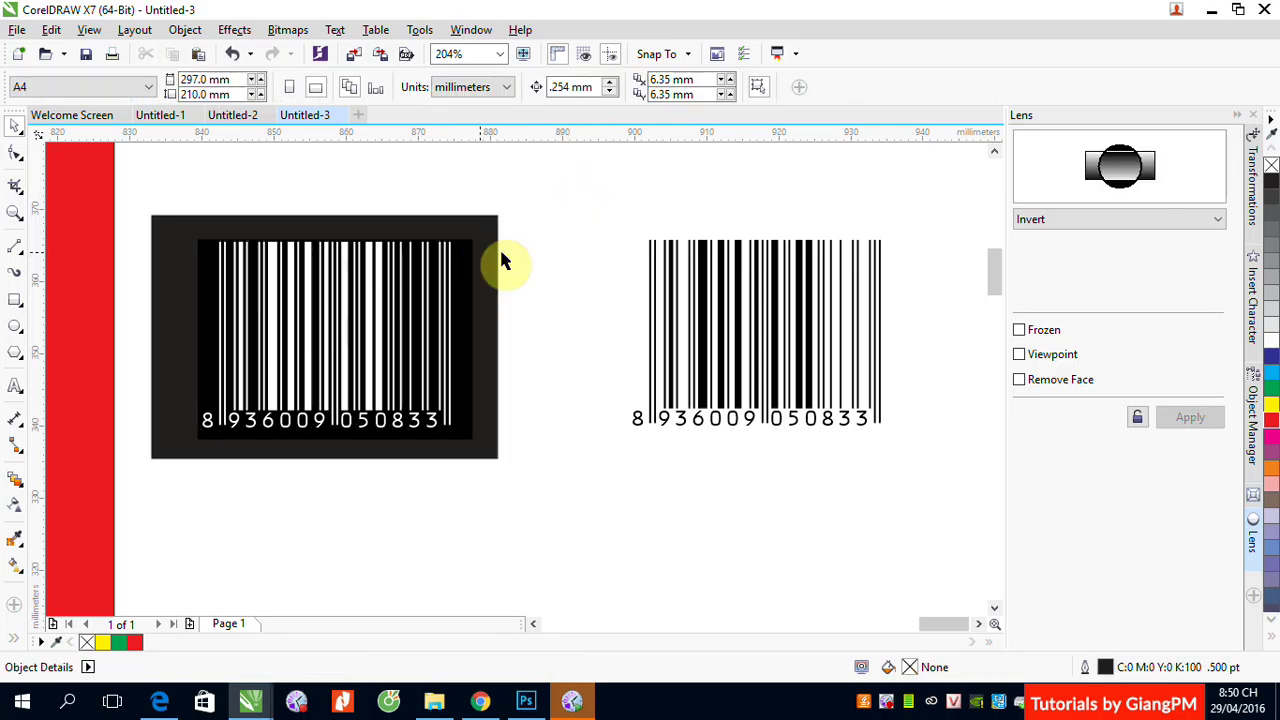
{"action": "left_click", "coordinate": [488, 250]}
{"action": "left_click_drag", "start_coordinate": [481, 262], "coordinate": [549, 423]}
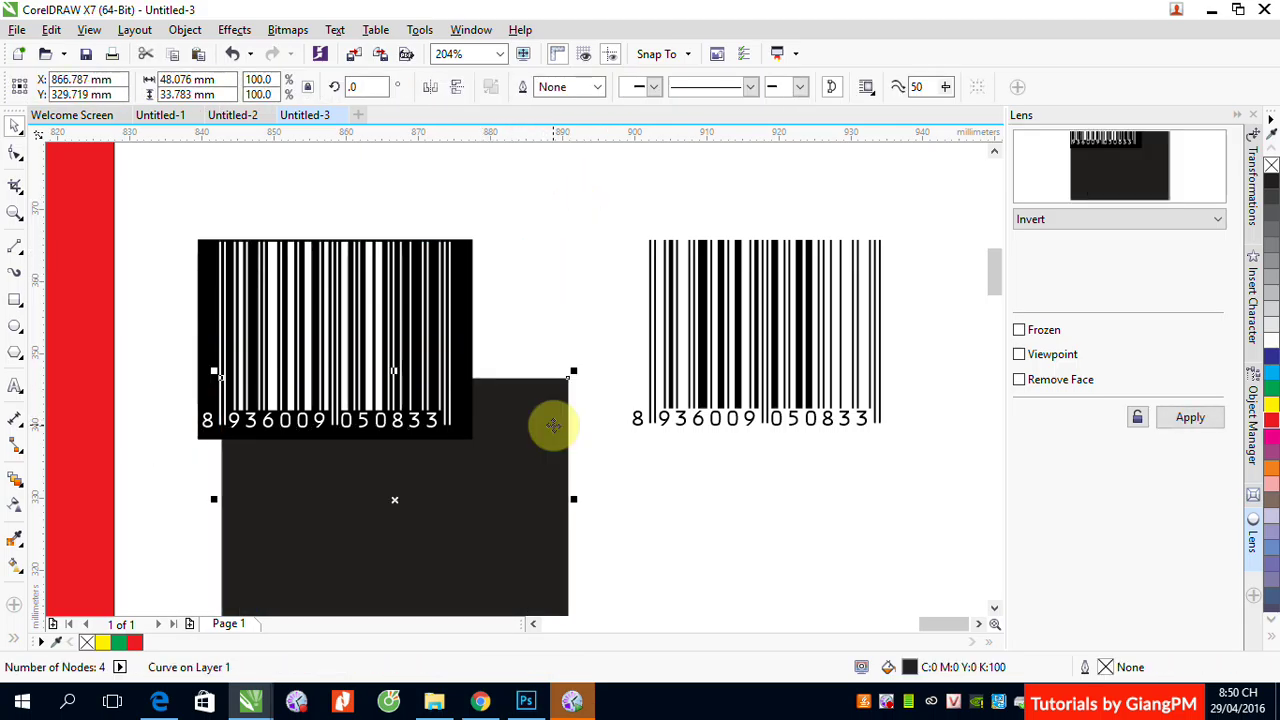
{"action": "key", "text": "Delete"}
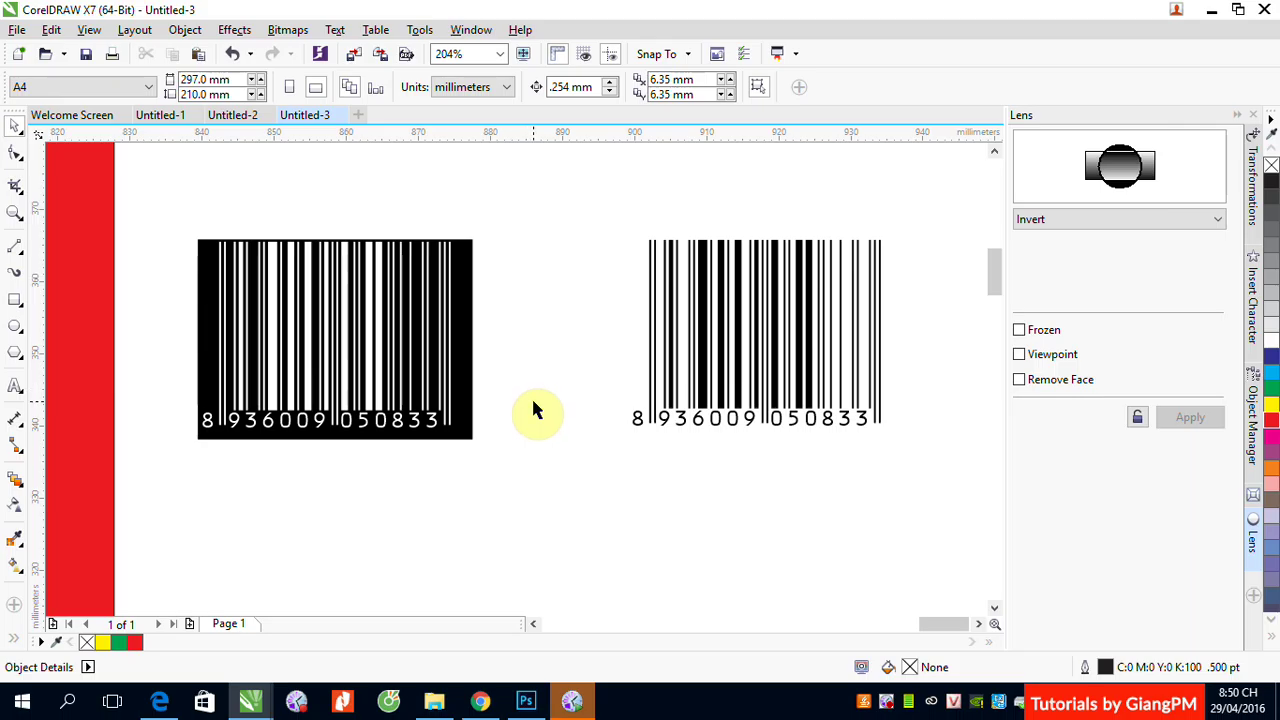
{"action": "left_click", "coordinate": [472, 352]}
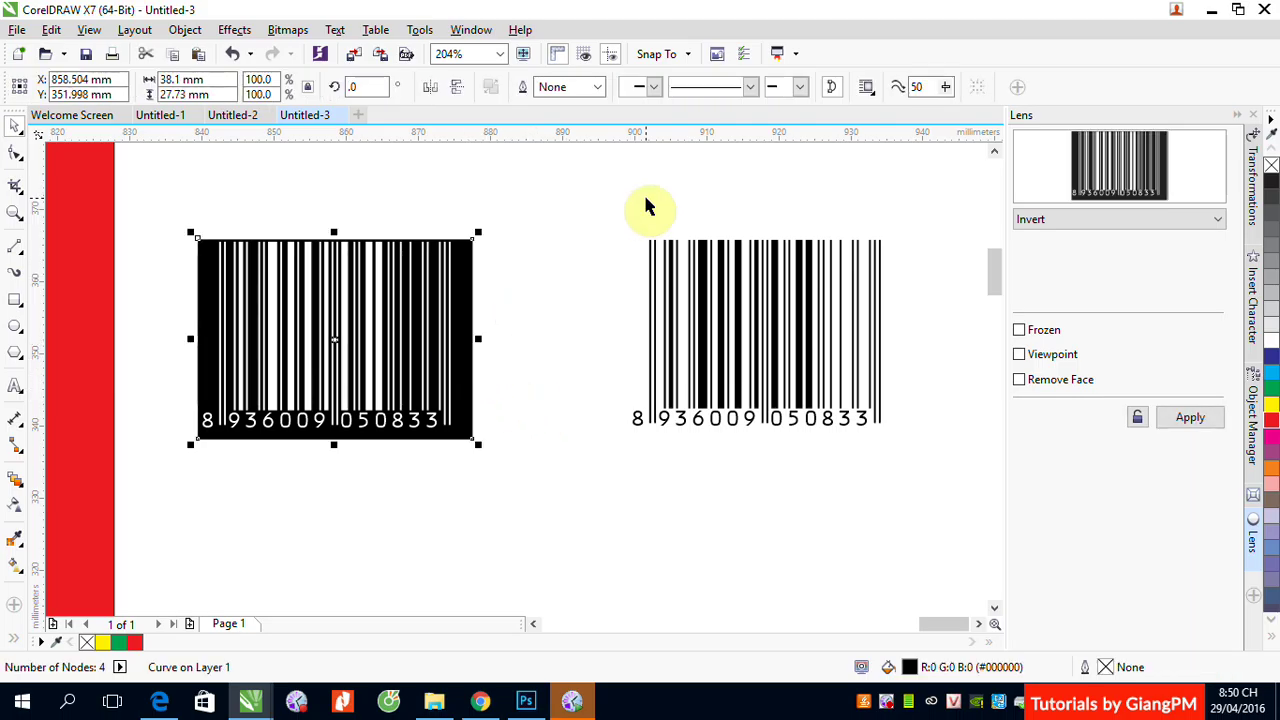
{"action": "key", "text": "Delete"}
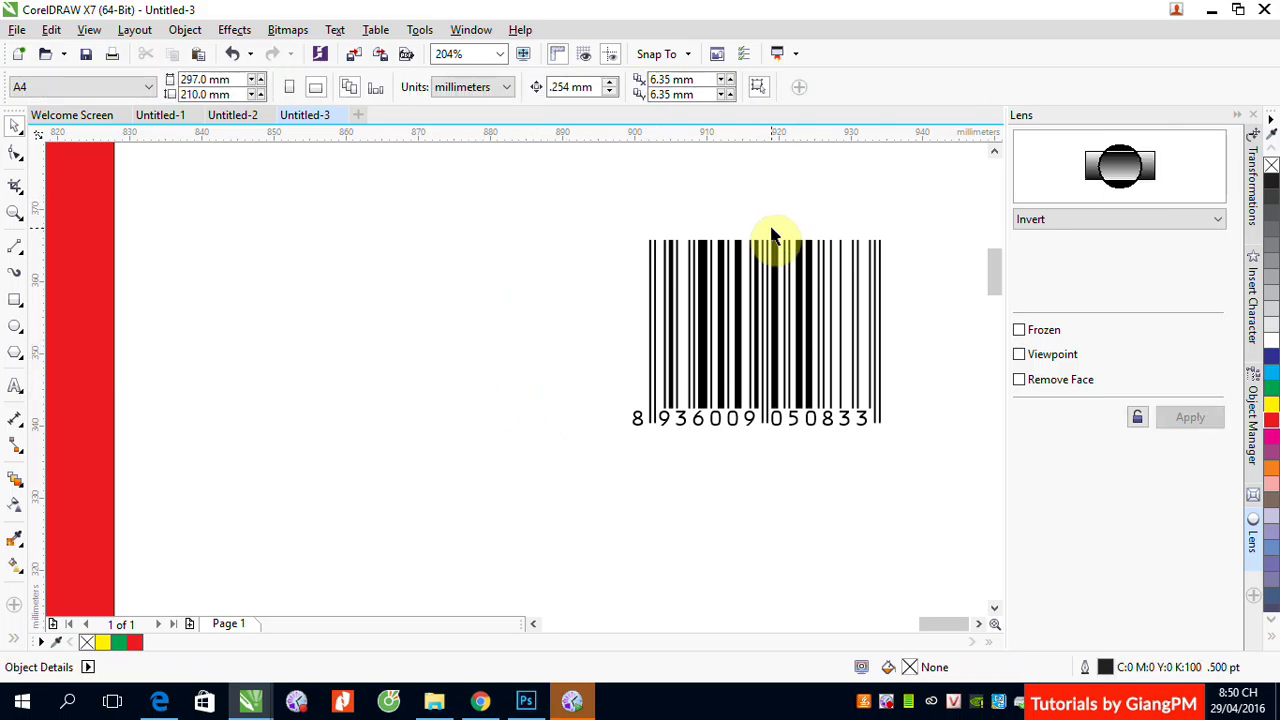
Fill all the remaining white bars and digits of the lens copy with black and deselect them
{"action": "left_click_drag", "start_coordinate": [194, 231], "coordinate": [551, 486]}
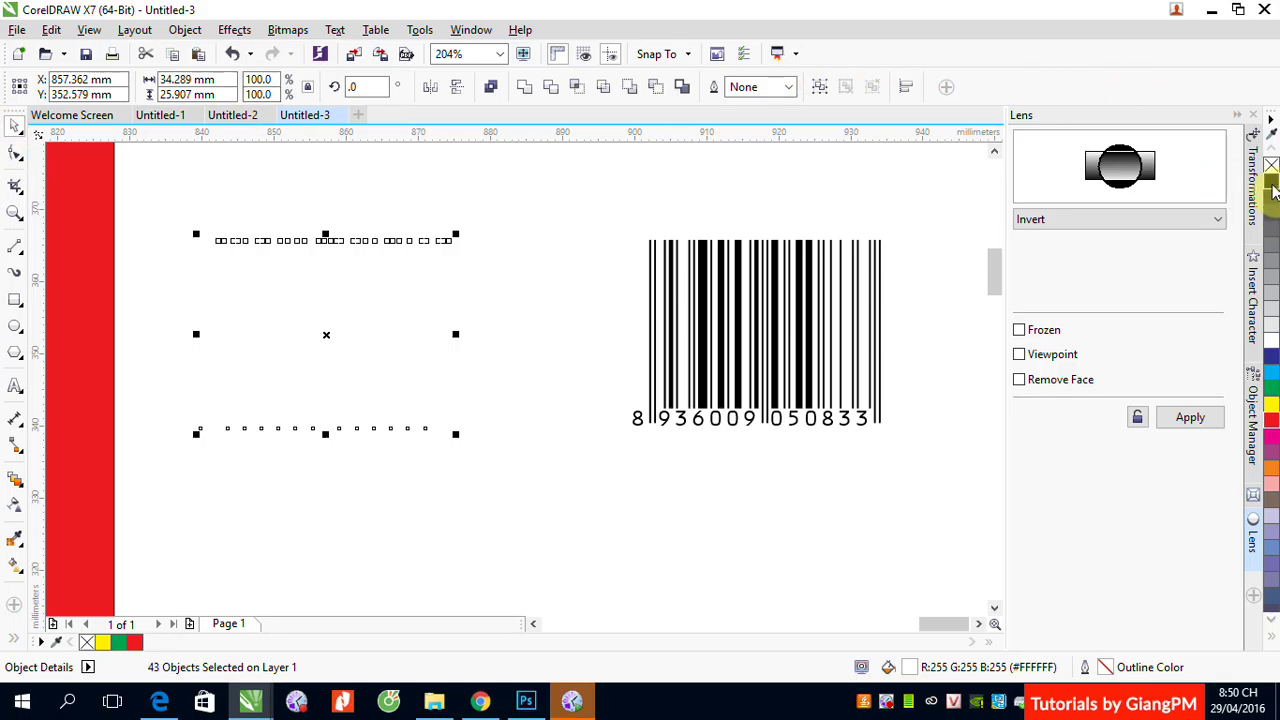
{"action": "left_click", "coordinate": [1271, 182]}
{"action": "left_click", "coordinate": [523, 317]}
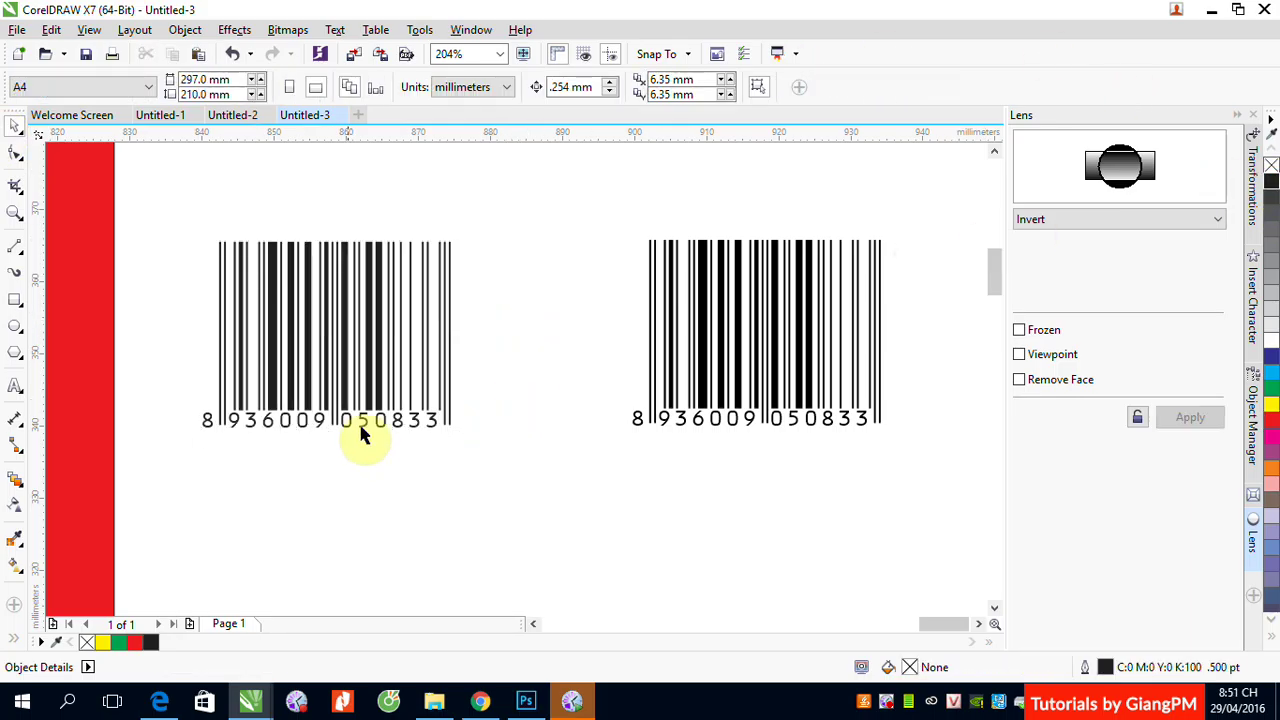
Select all bars and digits of the recoloured copy and move them onto the red rectangle at about X 795 mm, Y 327 mm
{"action": "left_click_drag", "start_coordinate": [142, 222], "coordinate": [519, 478]}
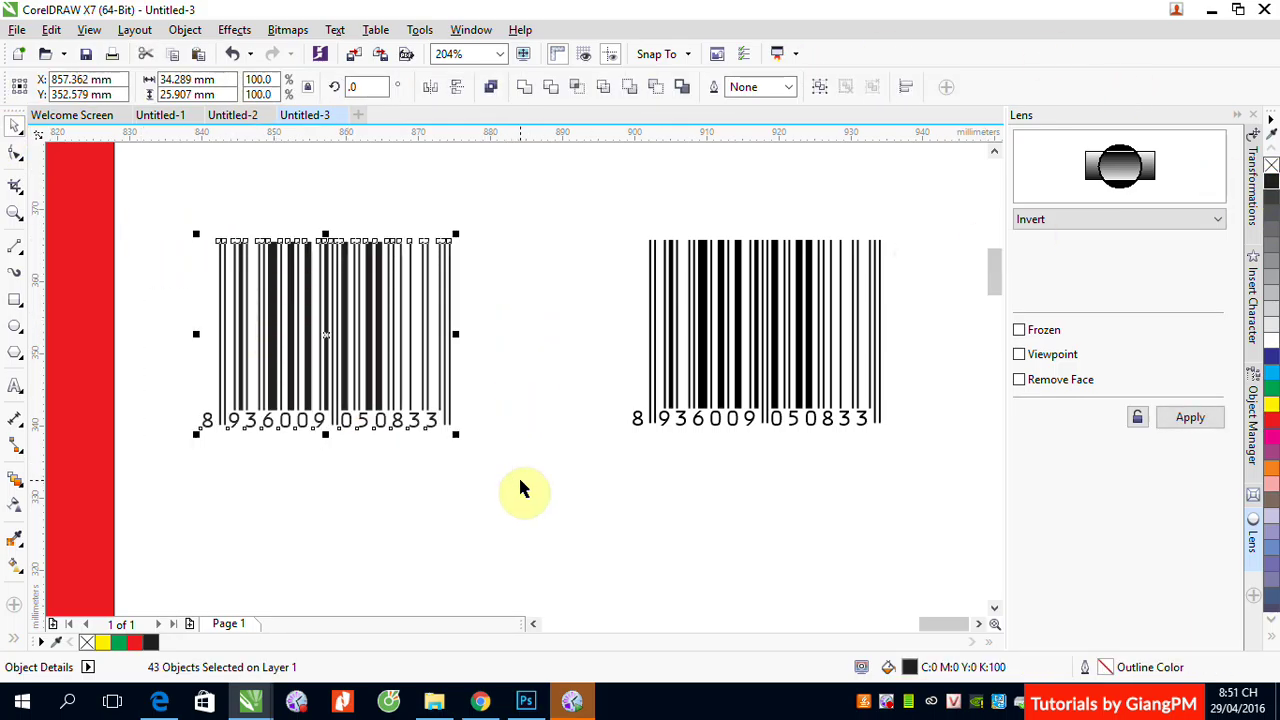
{"action": "left_click", "coordinate": [519, 478]}
{"action": "left_click_drag", "start_coordinate": [200, 408], "coordinate": [483, 455]}
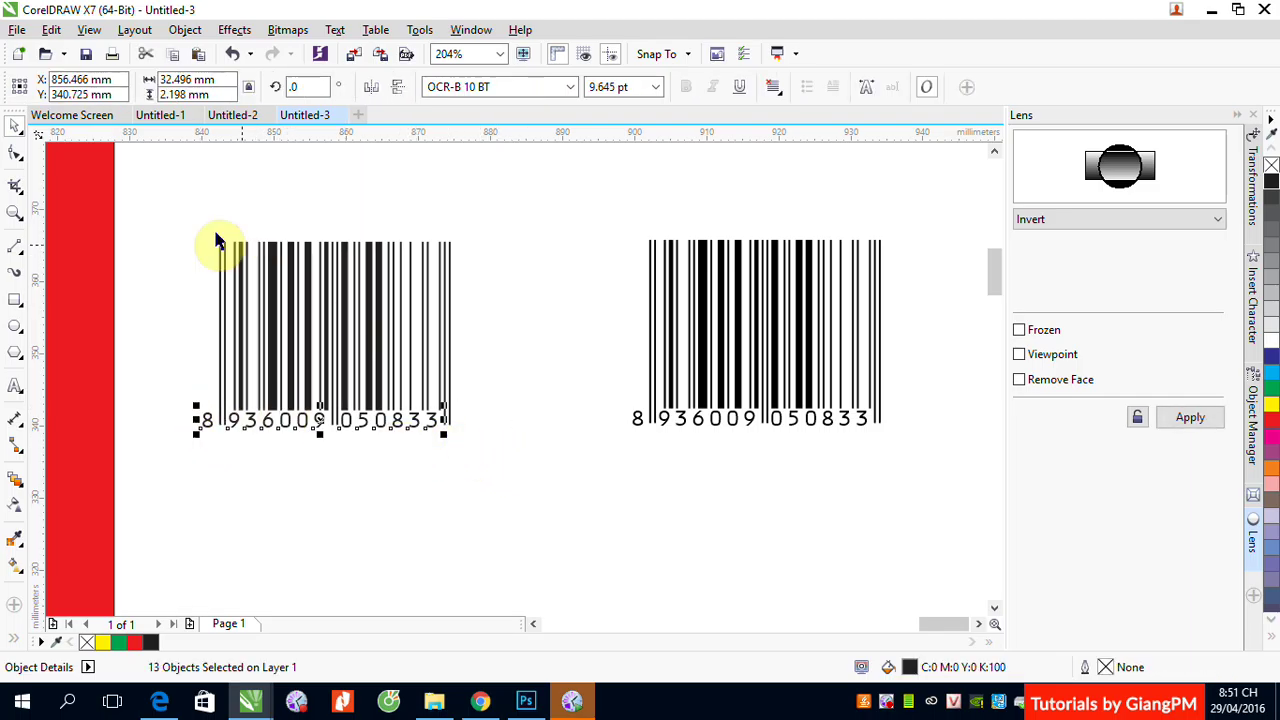
{"action": "left_click_drag", "start_coordinate": [169, 220], "coordinate": [492, 481]}
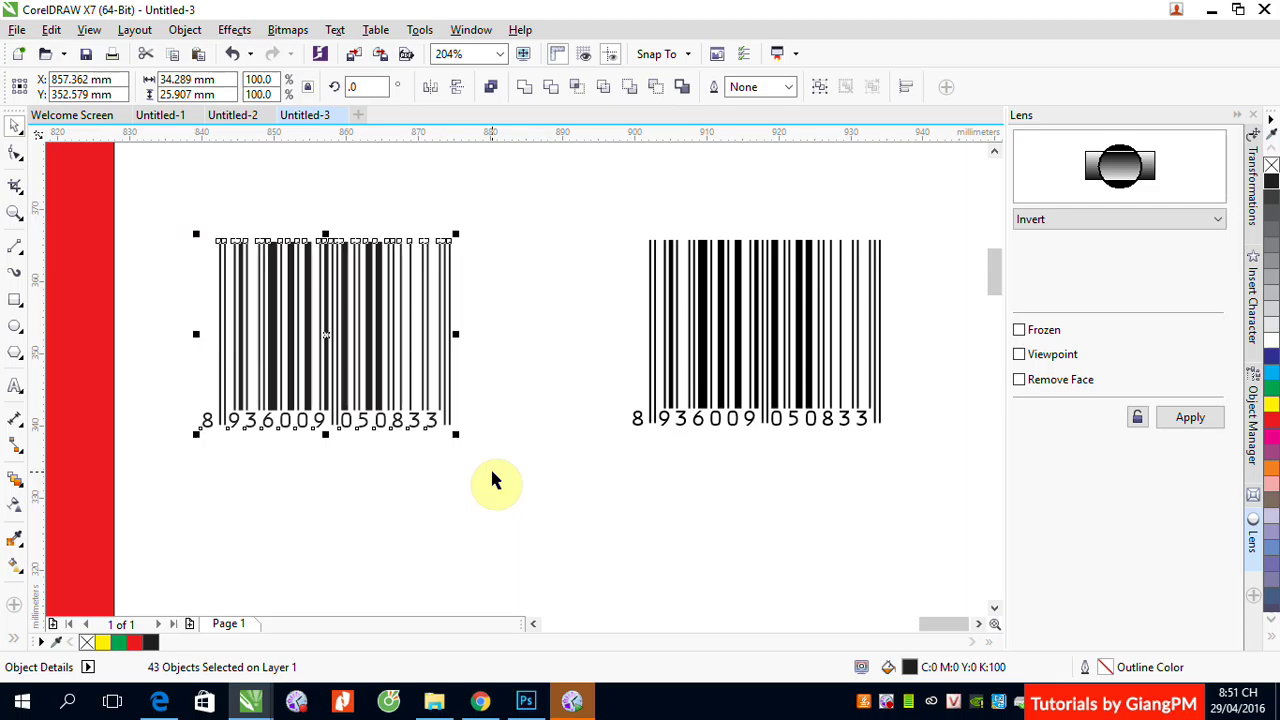
{"action": "scroll", "coordinate": [492, 481], "scroll_direction": "down", "scroll_amount": 2}
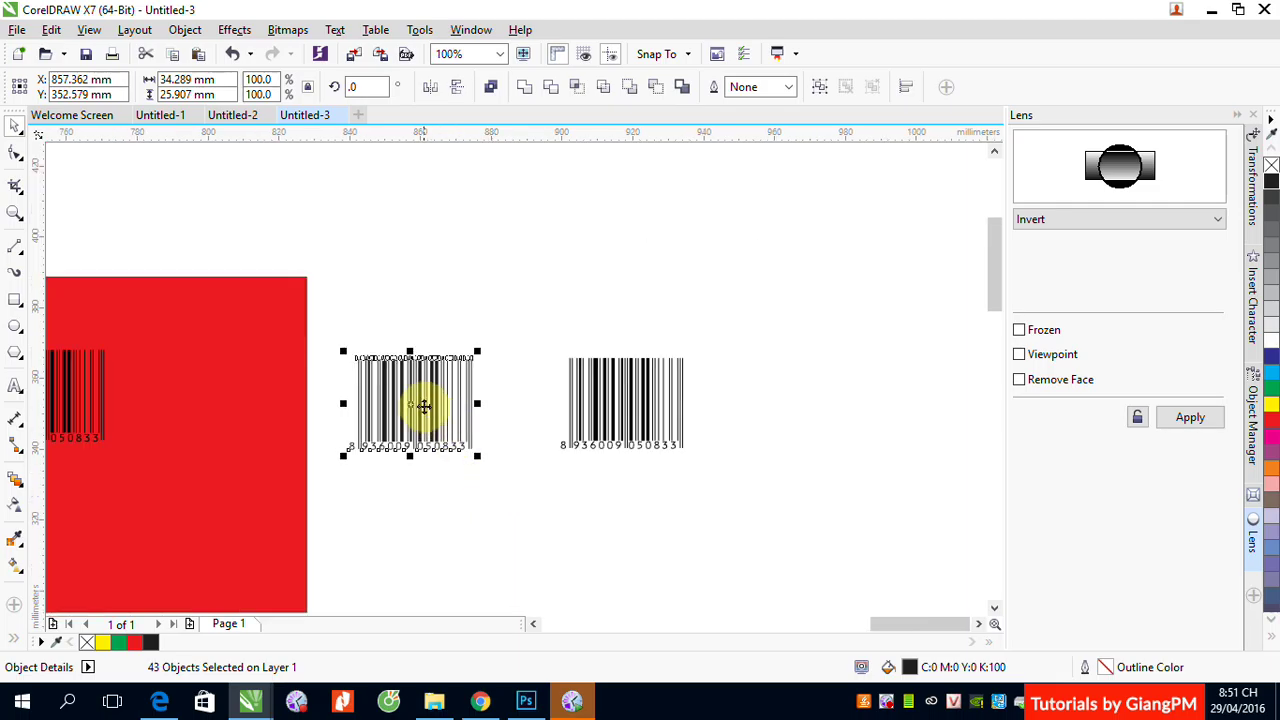
{"action": "left_click_drag", "start_coordinate": [424, 405], "coordinate": [192, 497]}
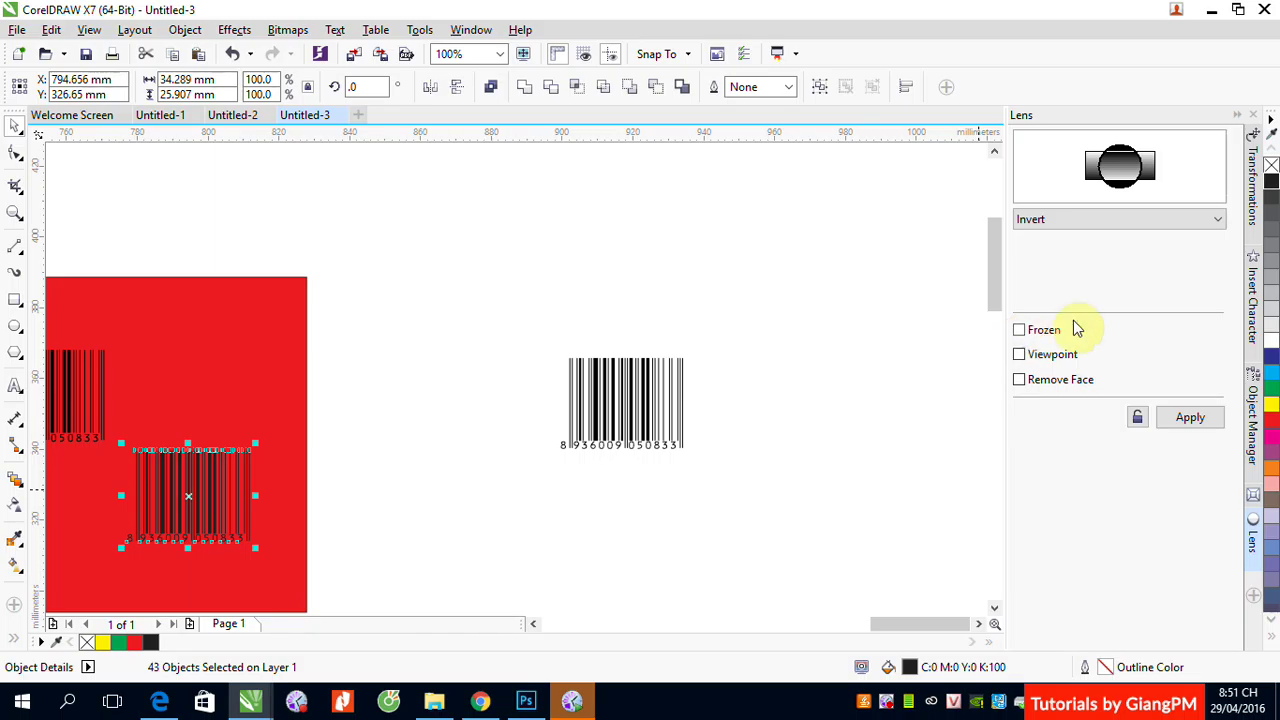
Delete both barcode copies lying on the red rectangle
{"action": "left_click", "coordinate": [533, 625]}
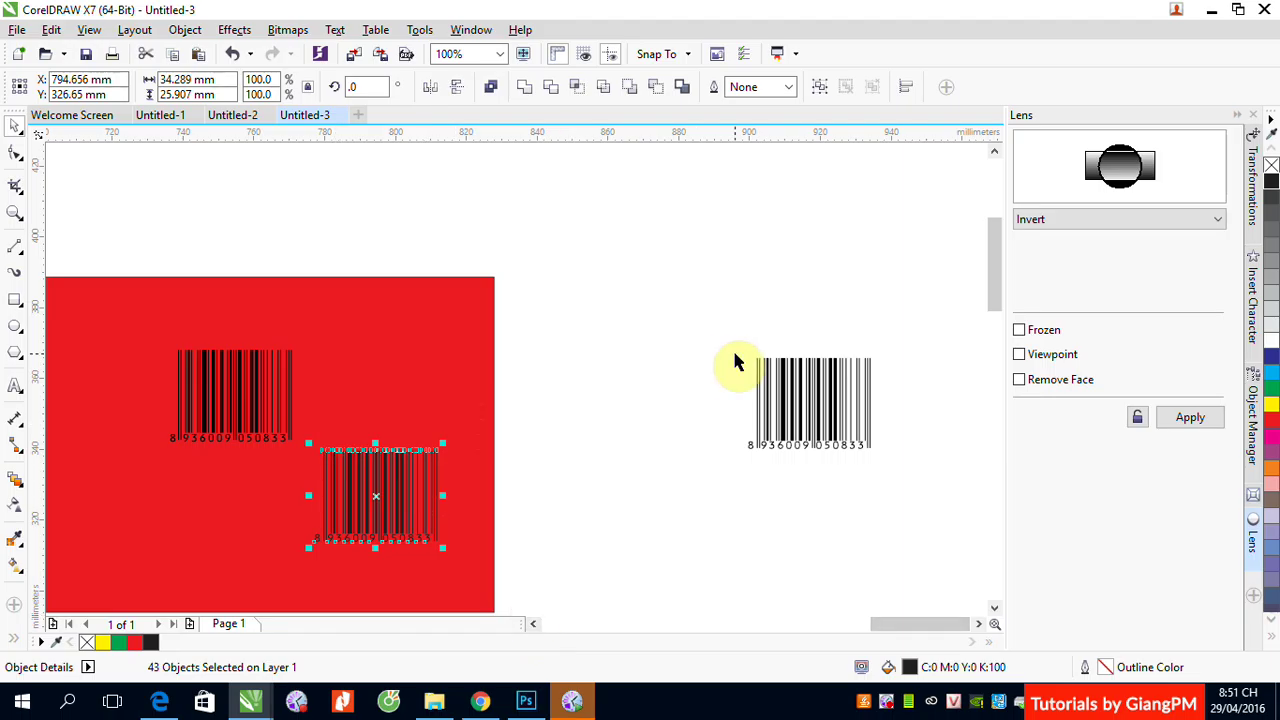
{"action": "left_click", "coordinate": [166, 245]}
{"action": "left_click_drag", "start_coordinate": [124, 238], "coordinate": [503, 566]}
{"action": "key", "text": "Delete"}
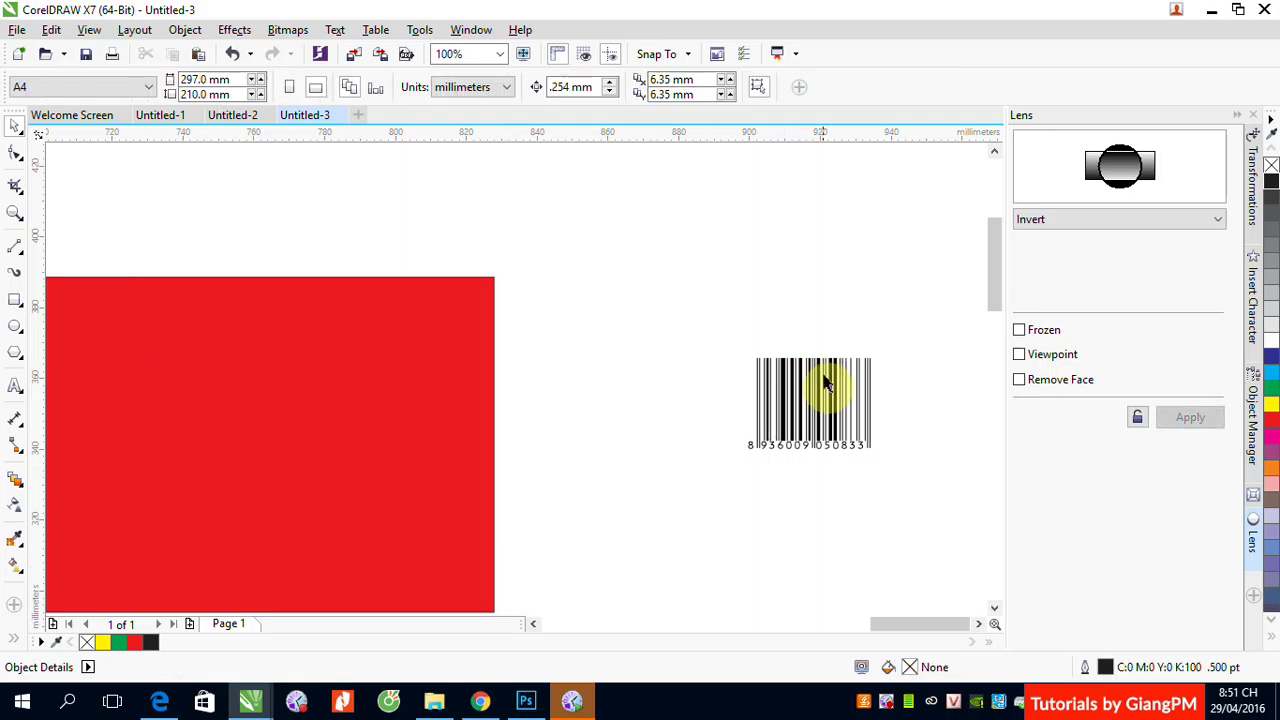
Cut the original barcode object to the clipboard
{"action": "left_click", "coordinate": [826, 381]}
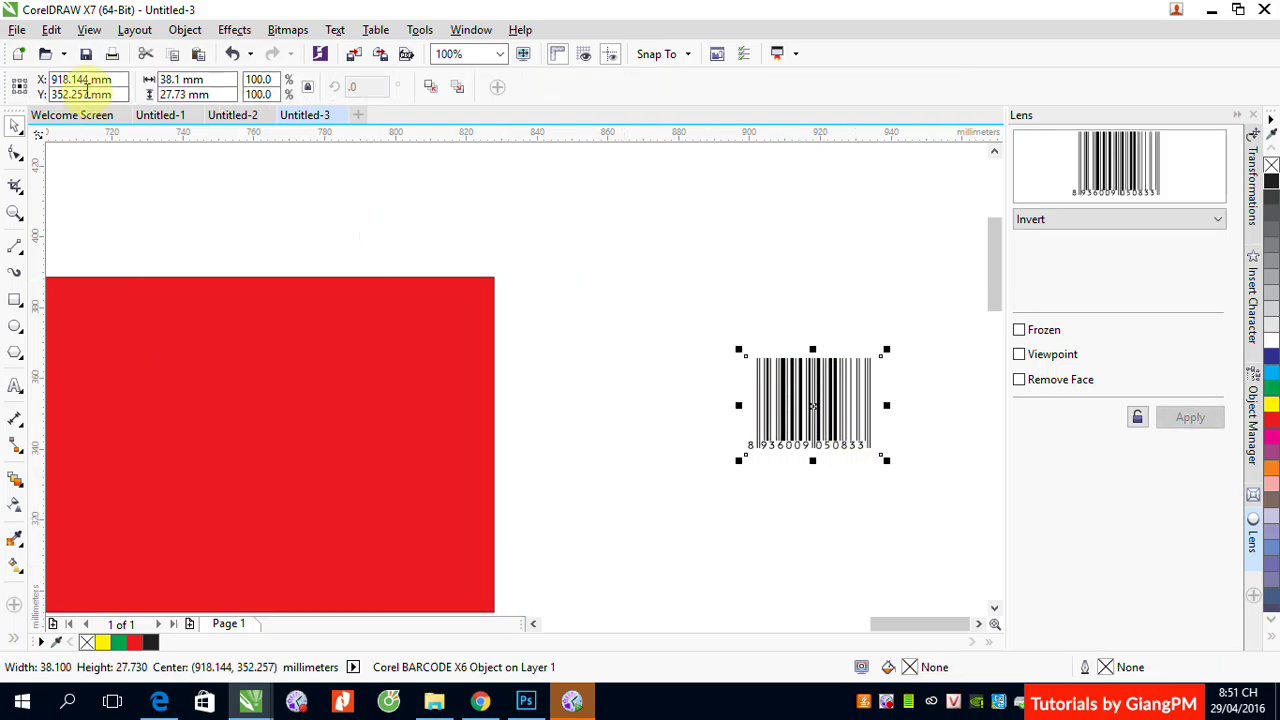
{"action": "left_click", "coordinate": [51, 29]}
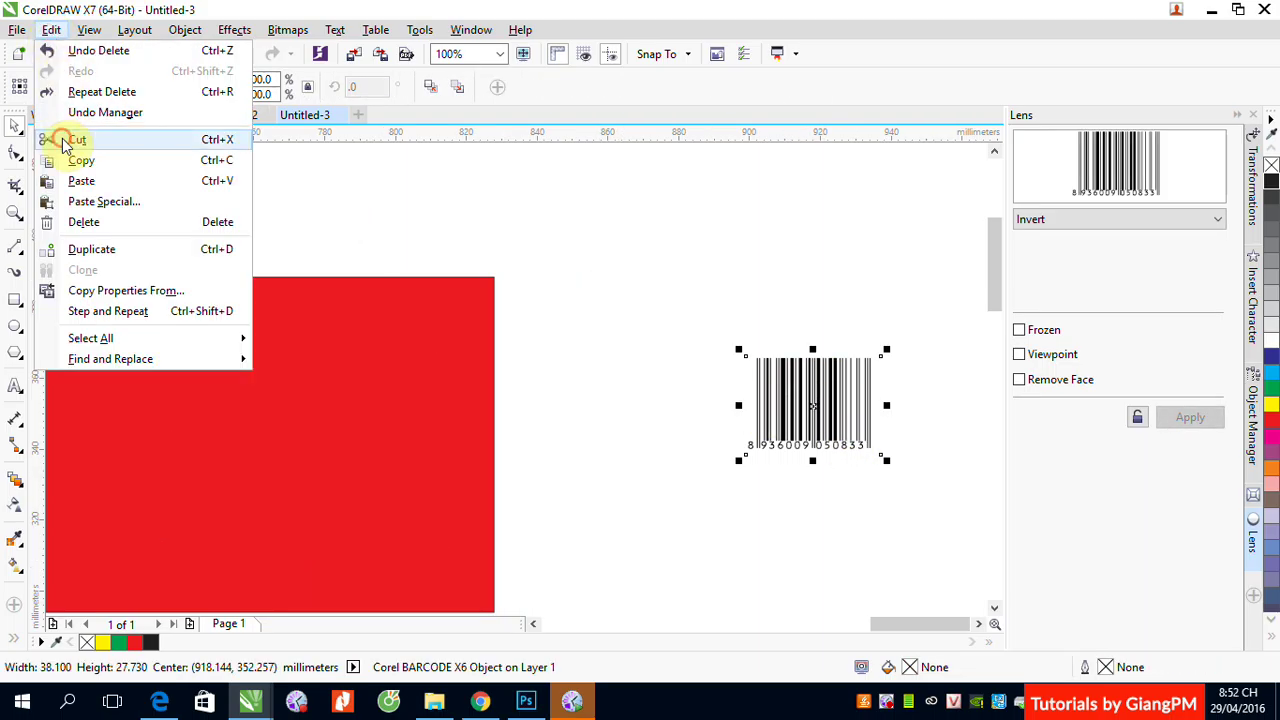
{"action": "left_click", "coordinate": [75, 139]}
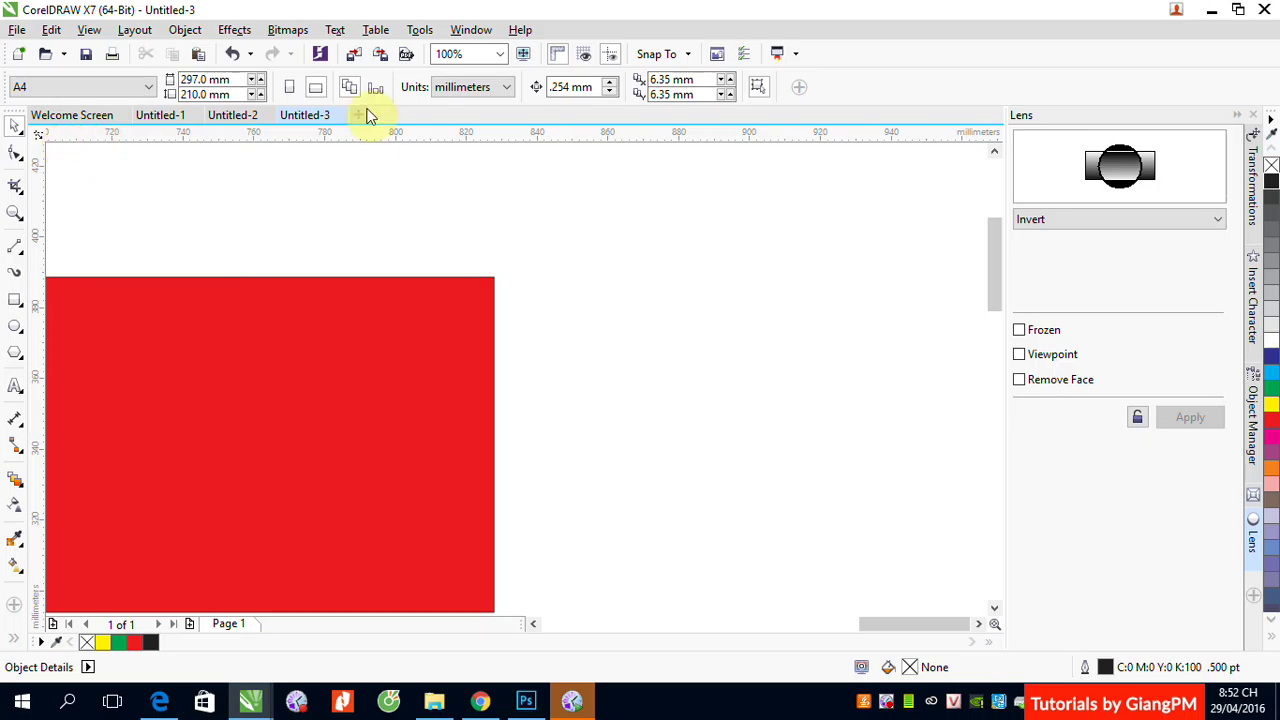
Close the Lens docker and paste the cut barcode into the document as Picture (Metafile)
{"action": "left_click", "coordinate": [1242, 117]}
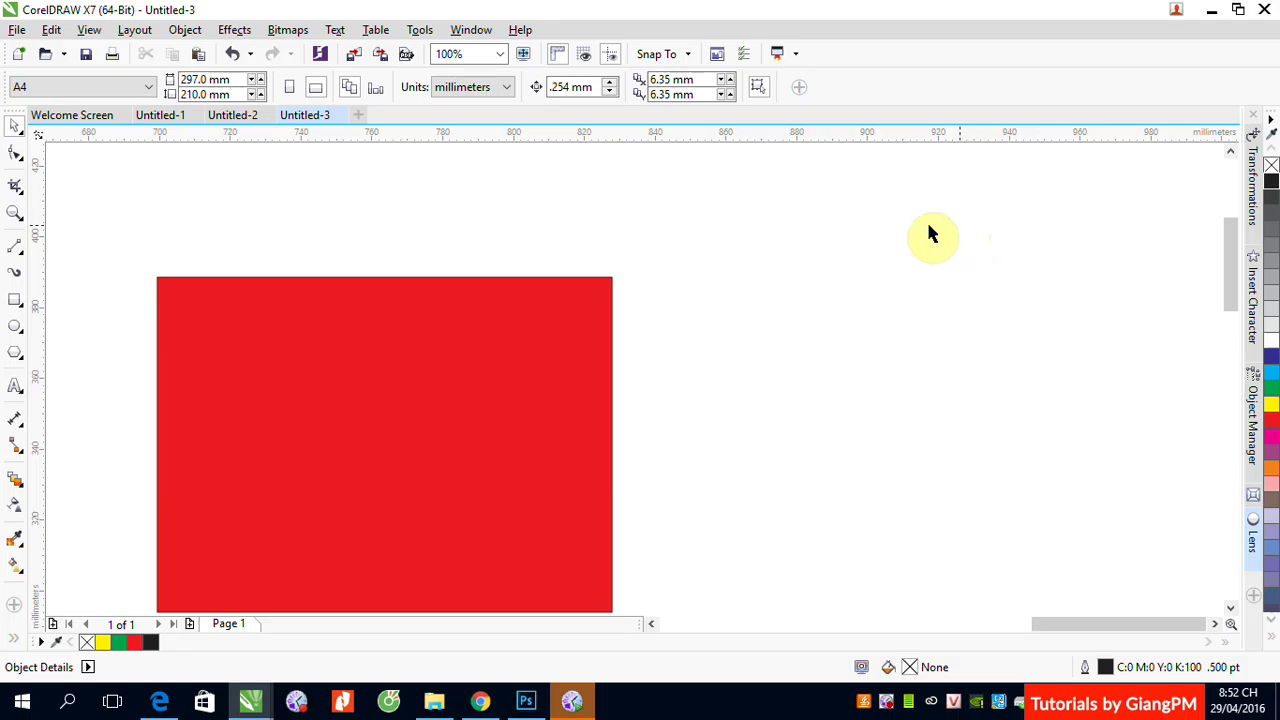
{"action": "left_click", "coordinate": [50, 31]}
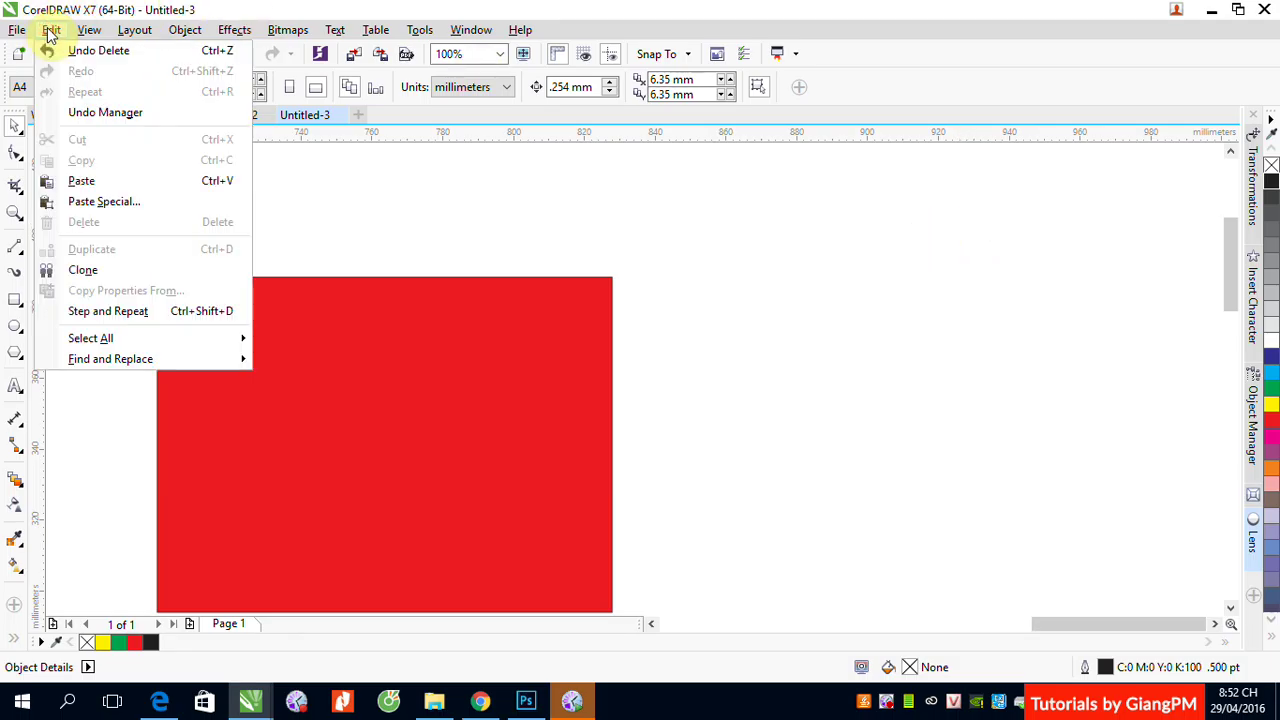
{"action": "left_click", "coordinate": [96, 203]}
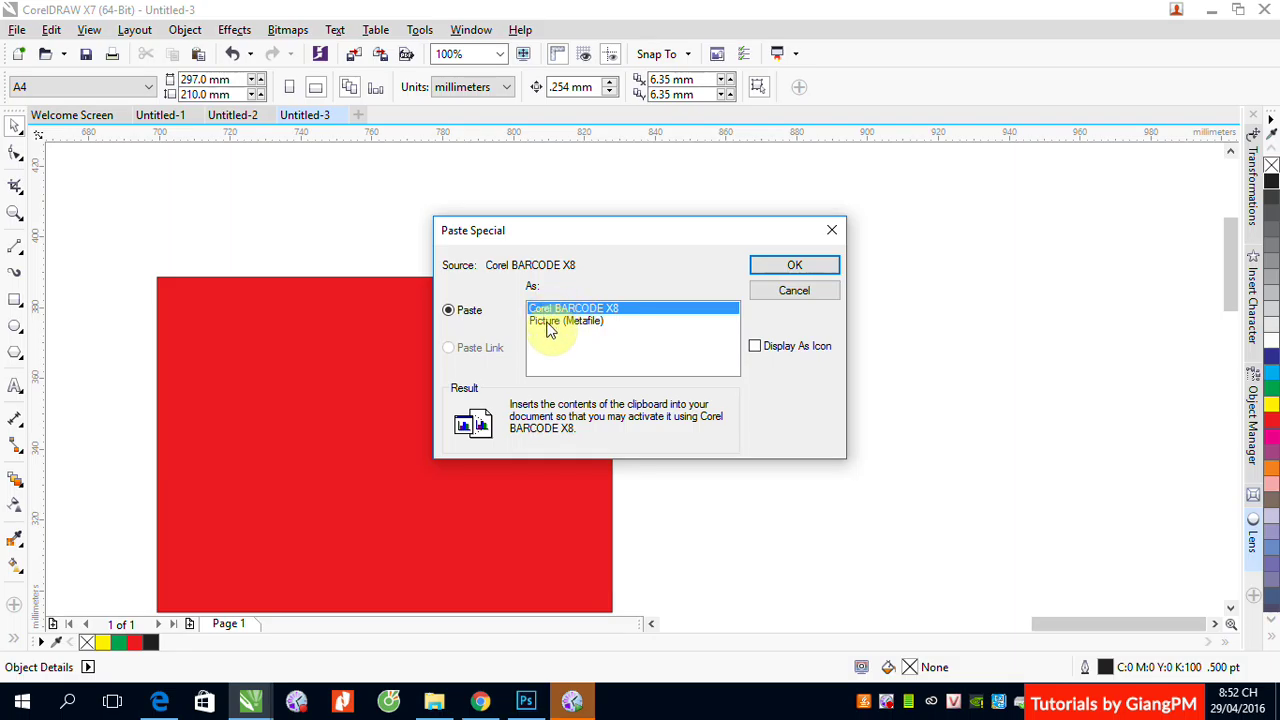
{"action": "left_click", "coordinate": [549, 328]}
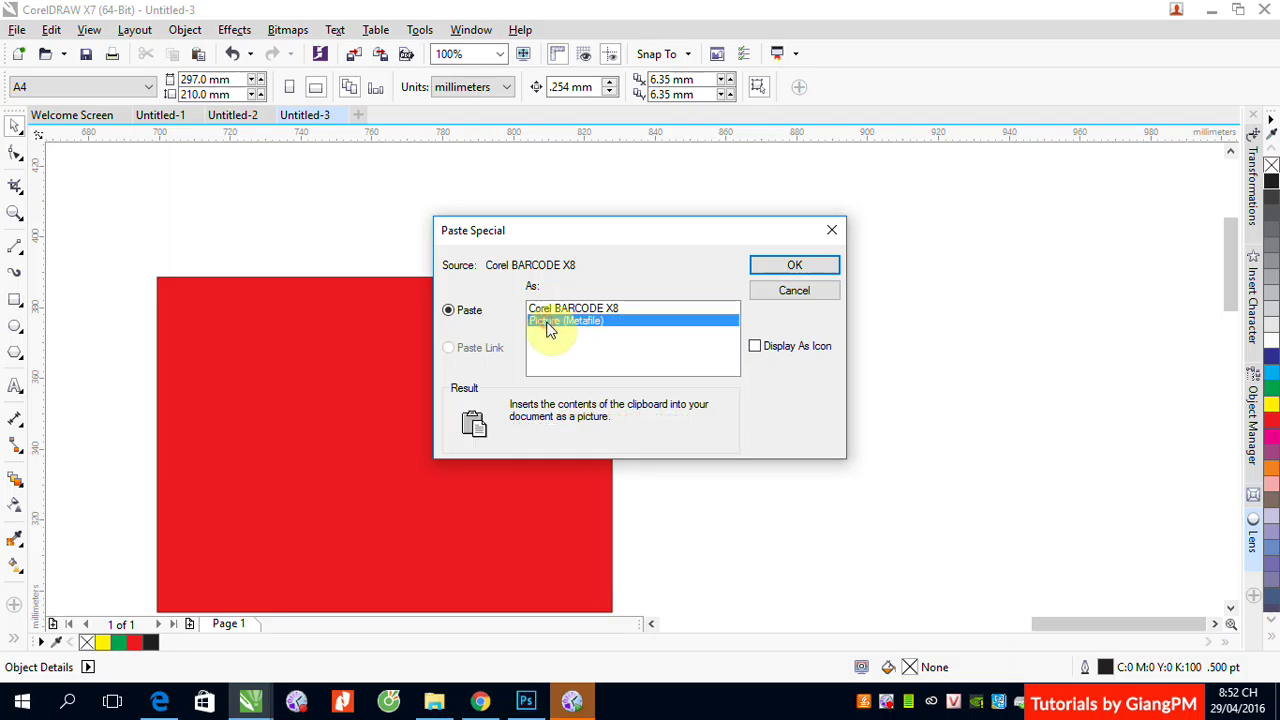
{"action": "left_click", "coordinate": [794, 265]}
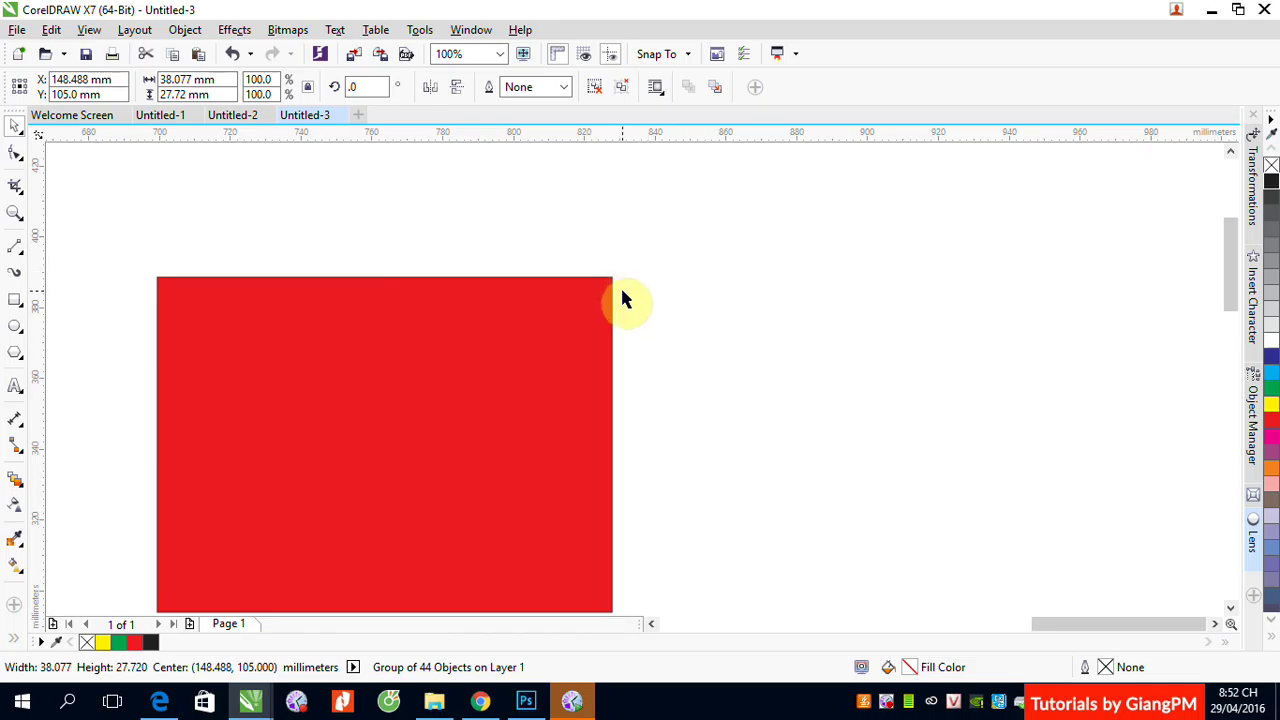
{"action": "scroll", "coordinate": [621, 292], "scroll_direction": "down", "scroll_amount": 4}
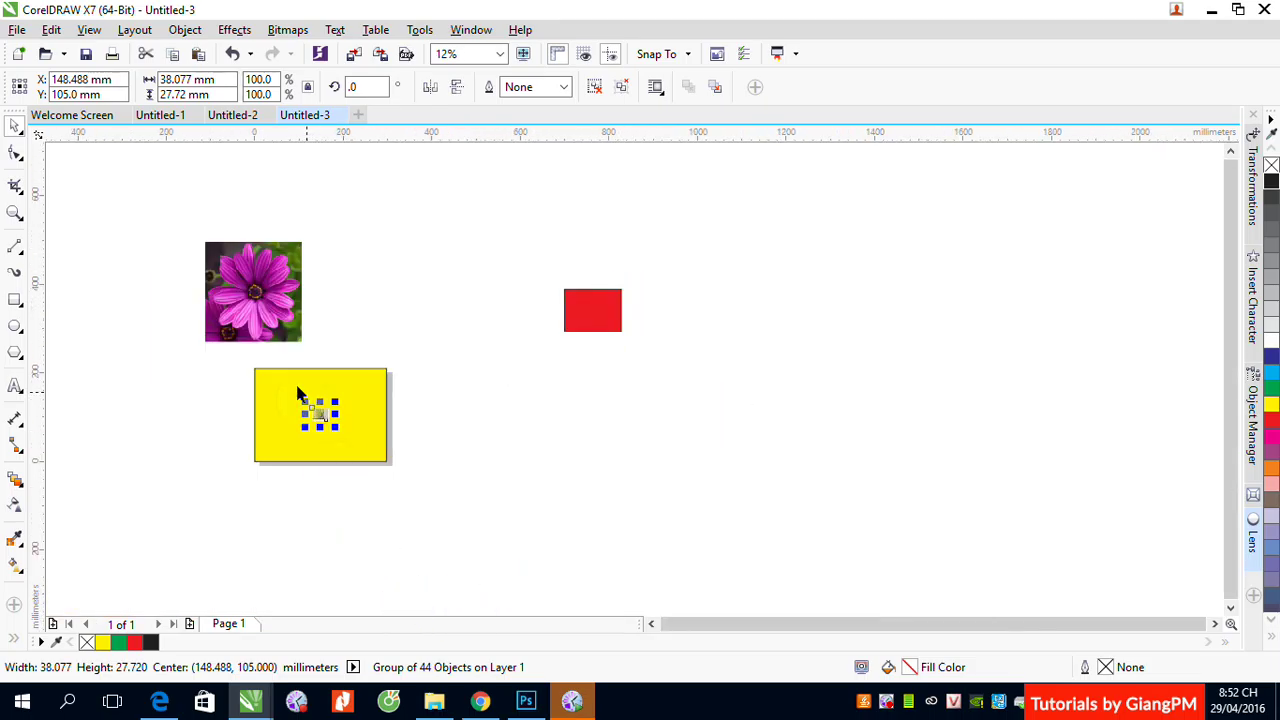
{"action": "scroll", "coordinate": [300, 420], "scroll_direction": "up", "scroll_amount": 5}
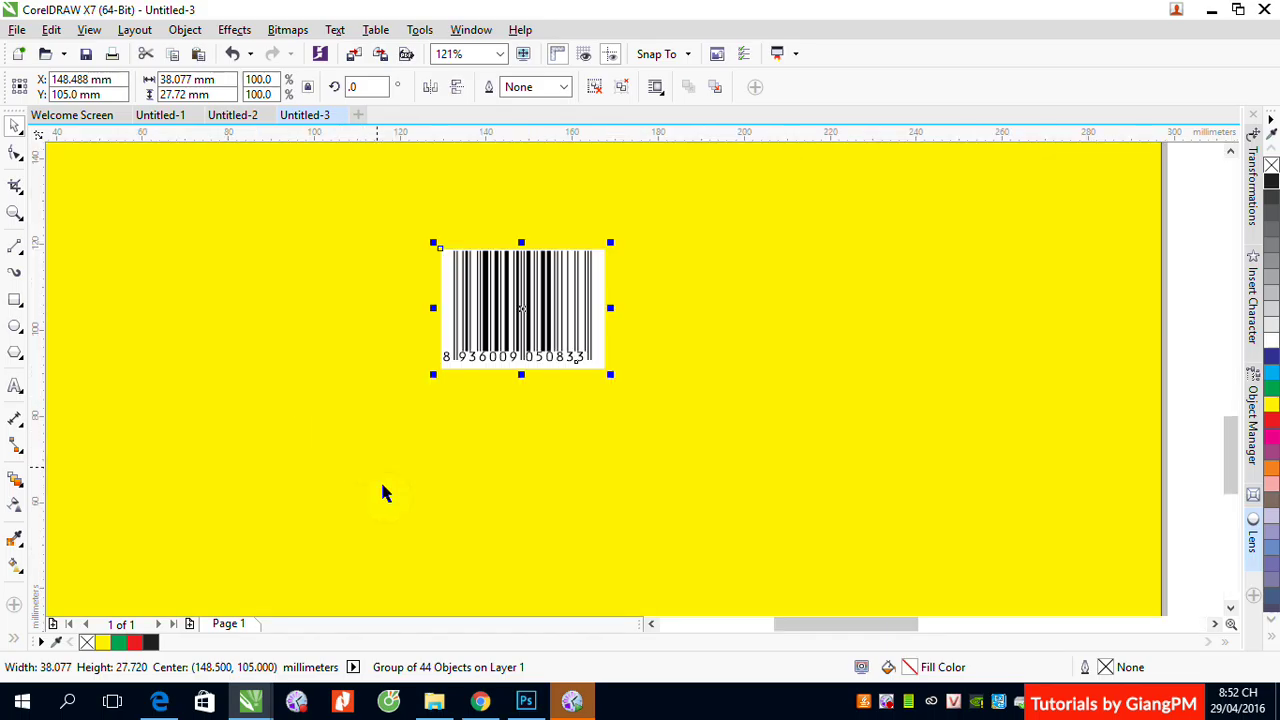
Move the pasted barcode group across the yellow rectangle to about X 187 mm, Y 103 mm
{"action": "left_click", "coordinate": [701, 272]}
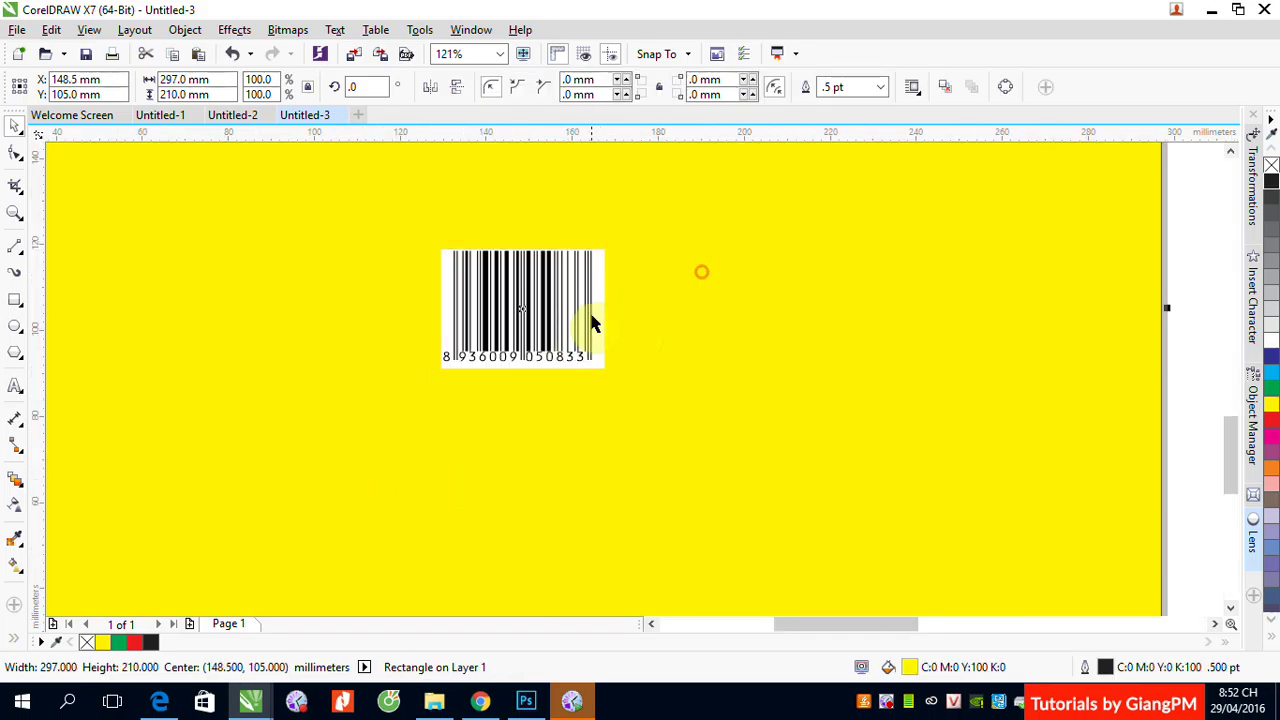
{"action": "left_click", "coordinate": [596, 302]}
{"action": "left_click_drag", "start_coordinate": [596, 302], "coordinate": [762, 311]}
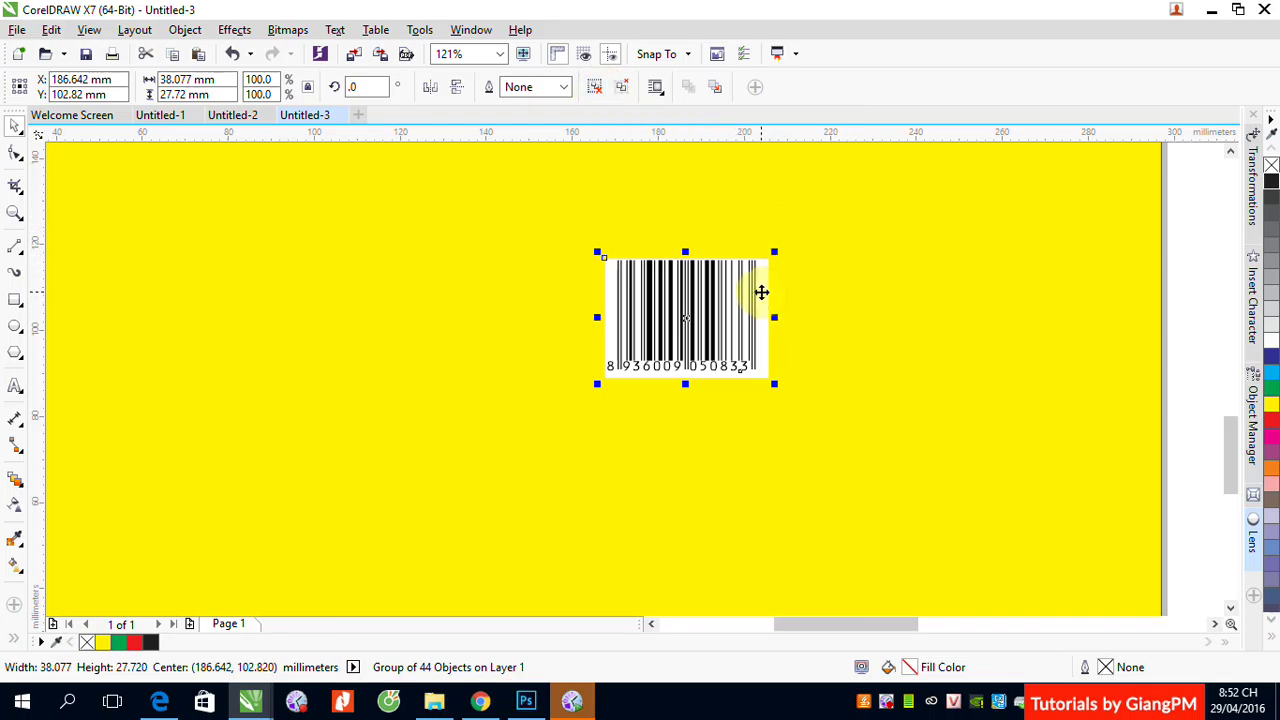
Delete the white background from inside the pasted barcode group and select the remaining group of bars and digits
{"action": "left_click", "coordinate": [761, 291], "text": "ctrl"}
{"action": "key", "text": "Delete"}
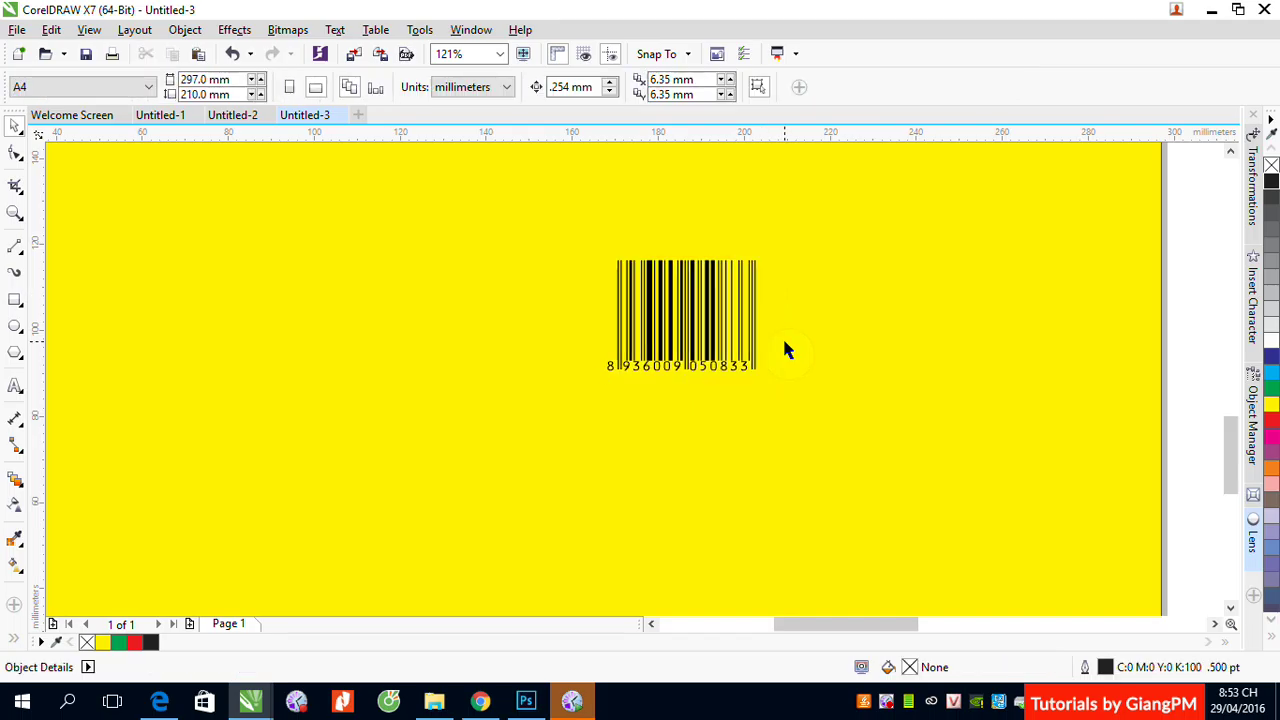
{"action": "left_click", "coordinate": [714, 310]}
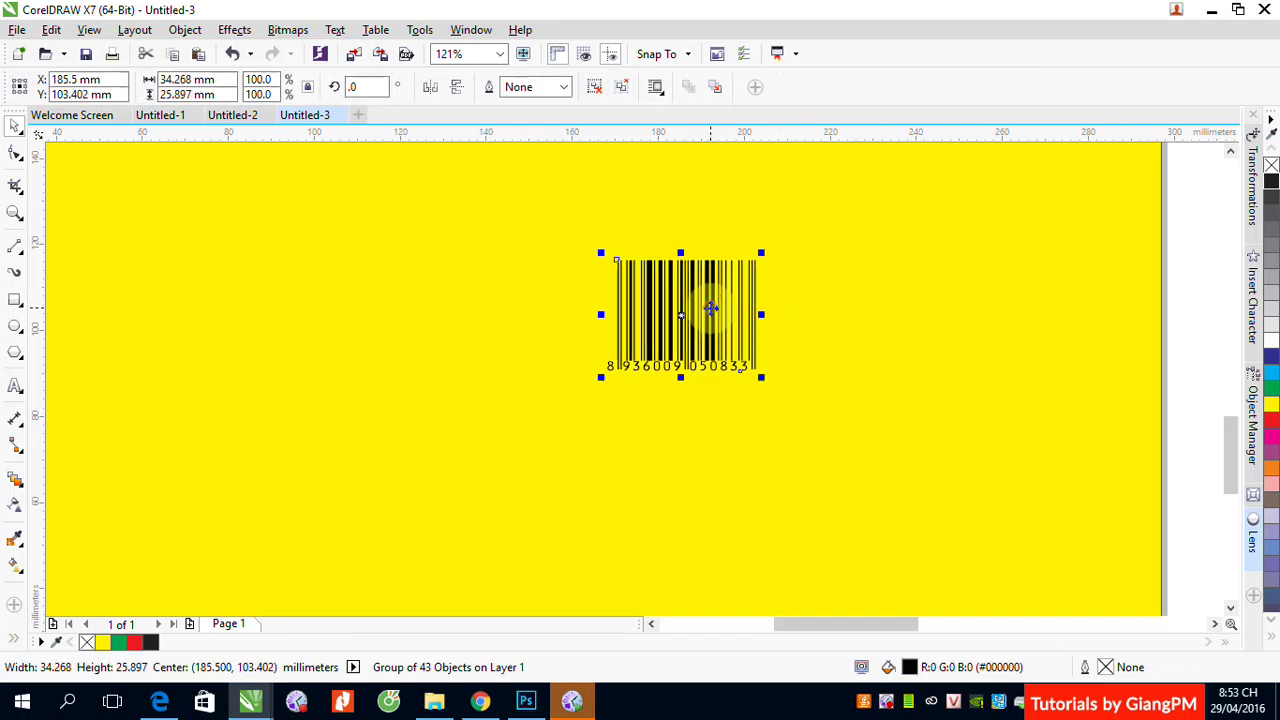